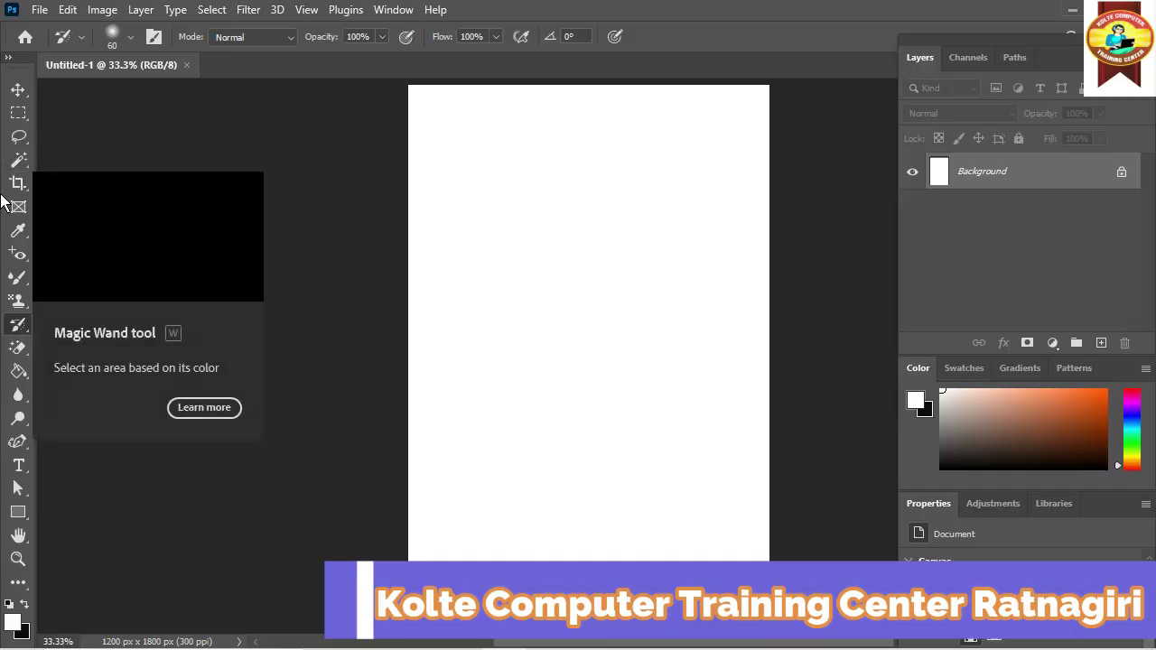
Activate the Rectangular Marquee tool
click(20, 301)
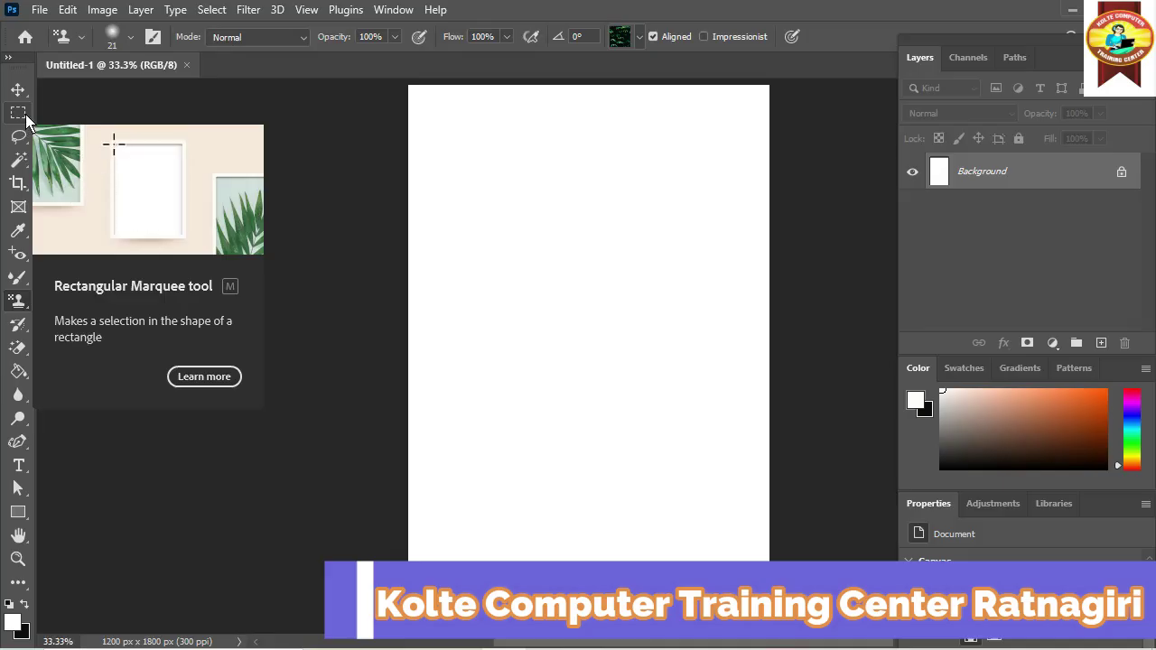
click(18, 112)
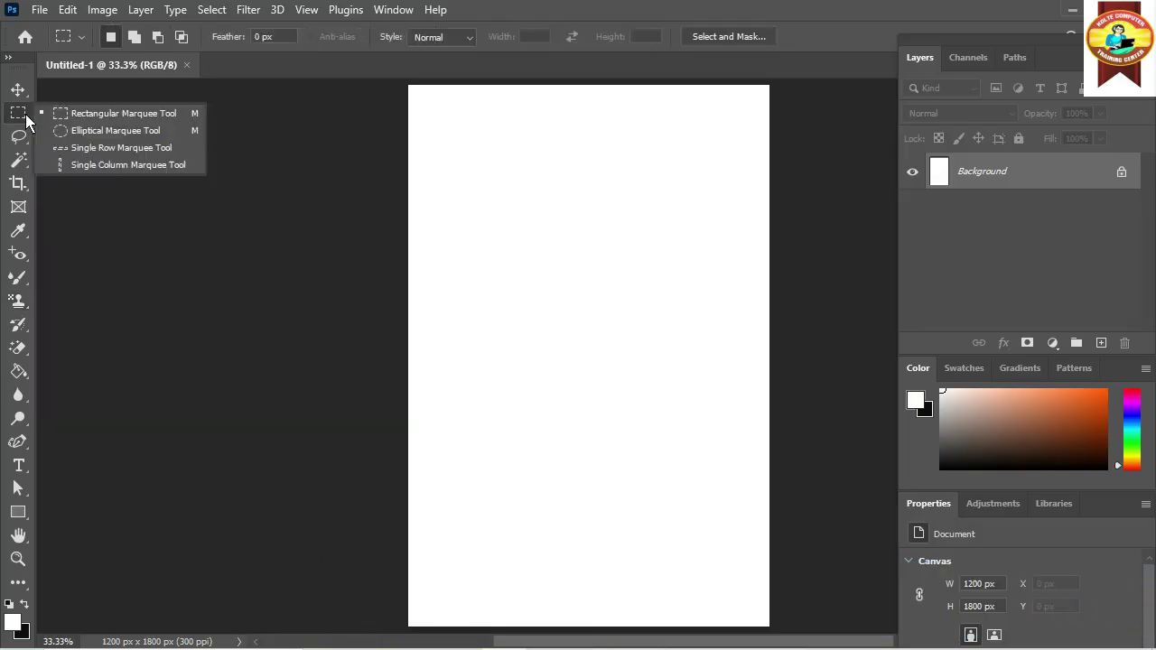
click(68, 115)
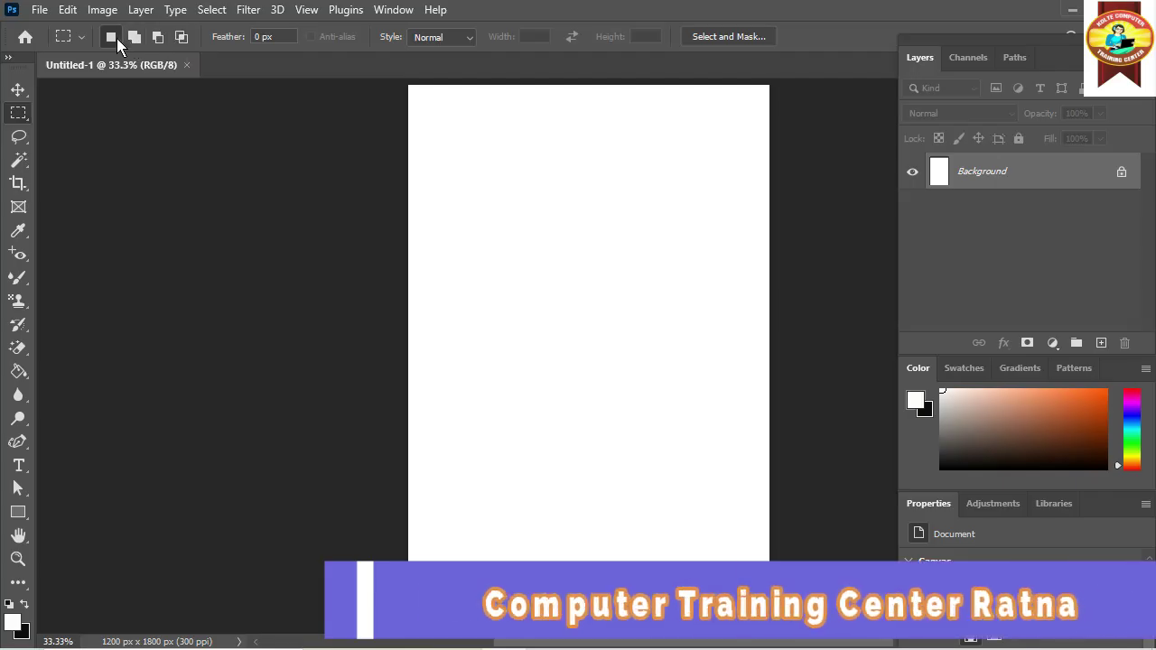
Place the orange image download (3).jpg from the Pictures folder as an embedded object
click(40, 11)
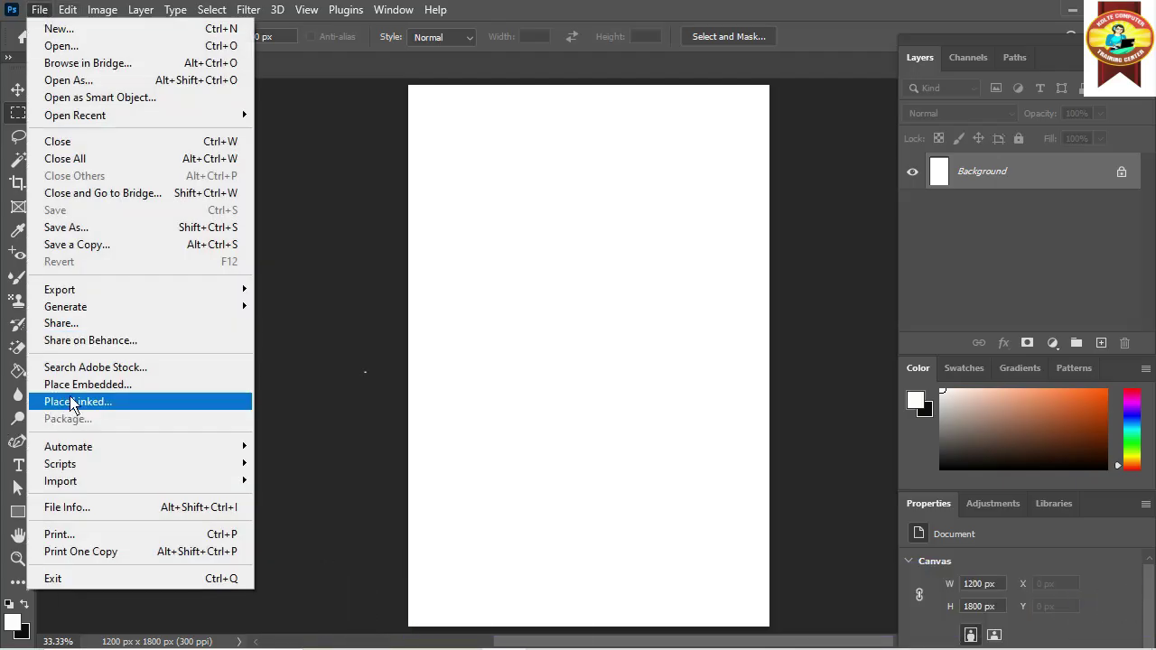
click(74, 384)
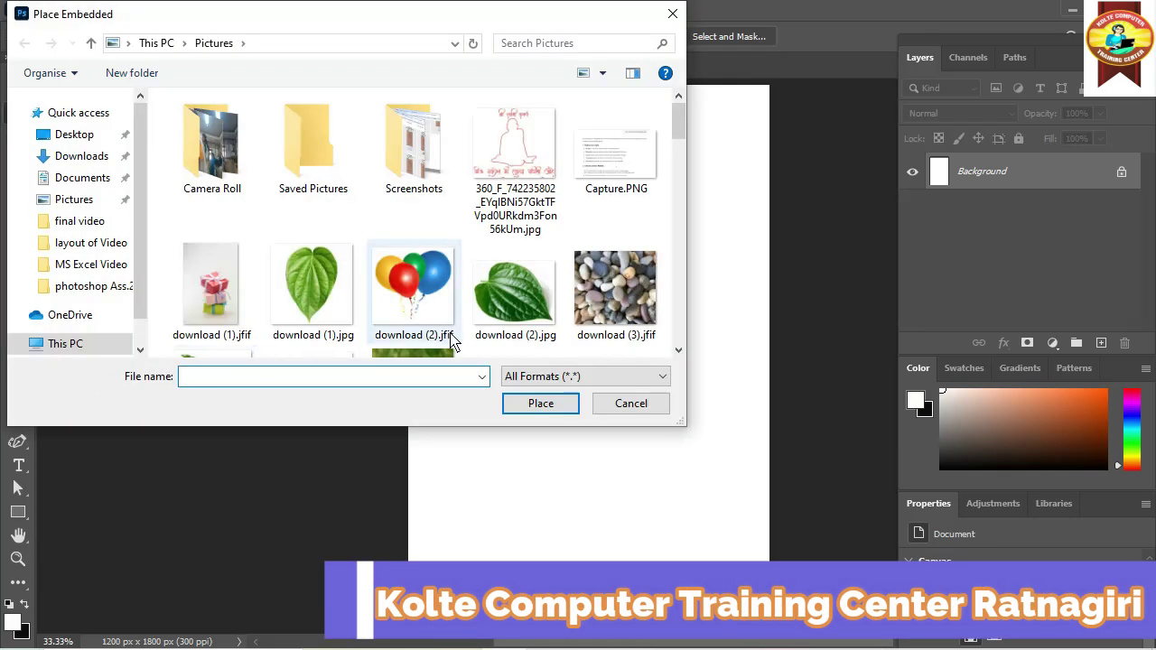
scroll(349, 267, down, 1)
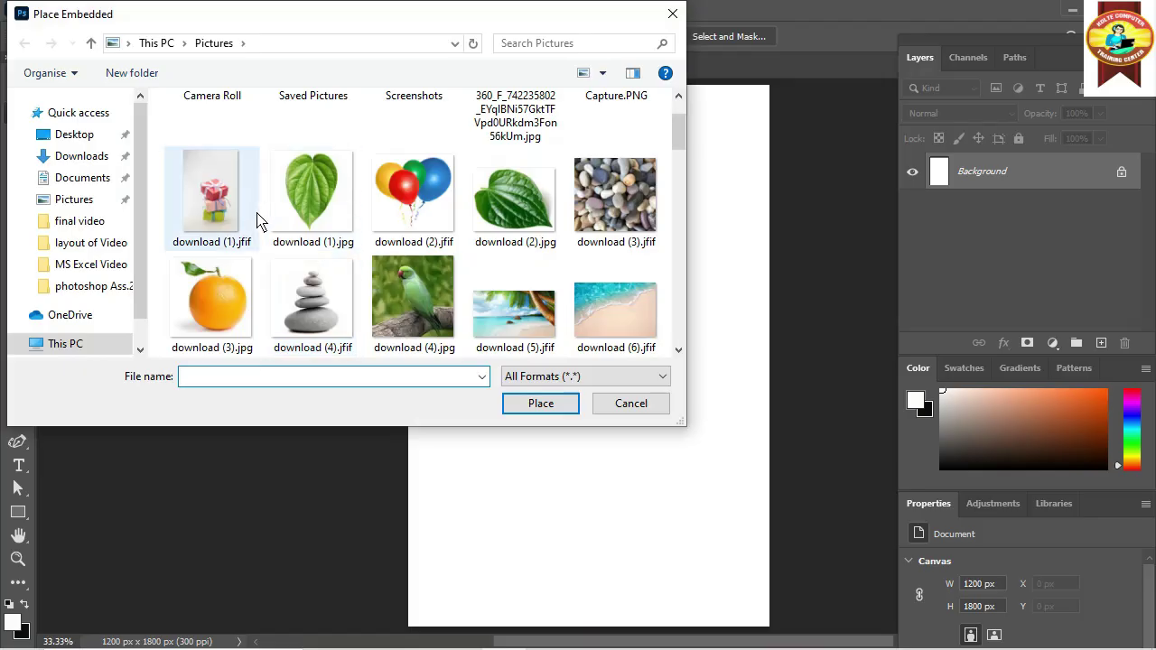
scroll(297, 289, down, 1)
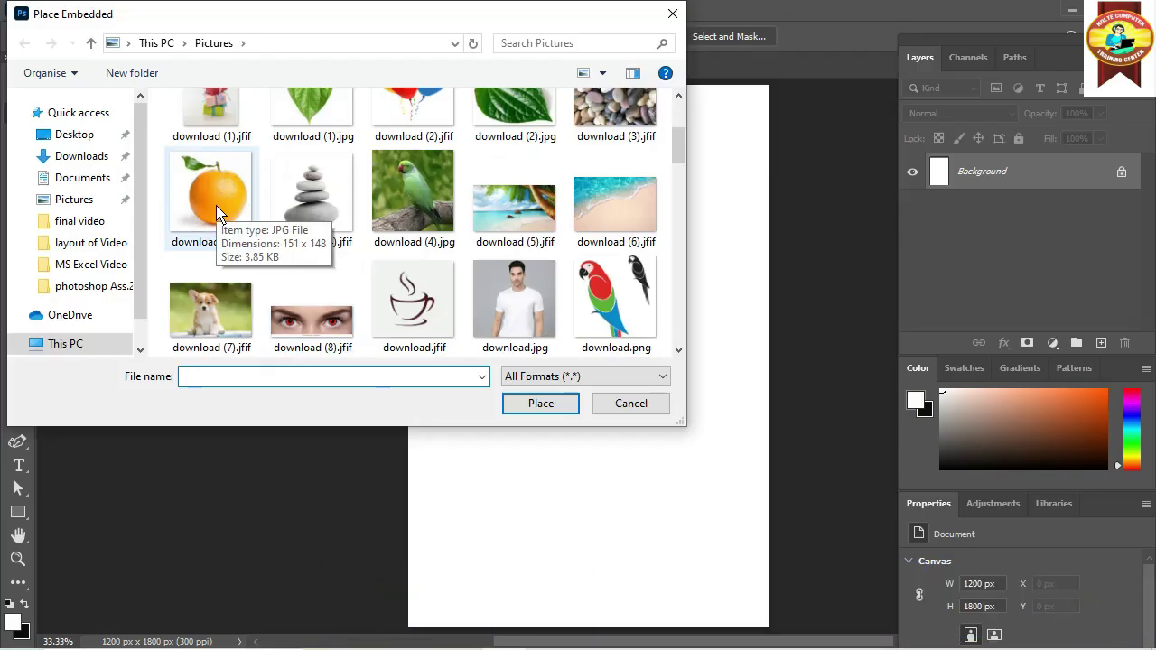
click(237, 191)
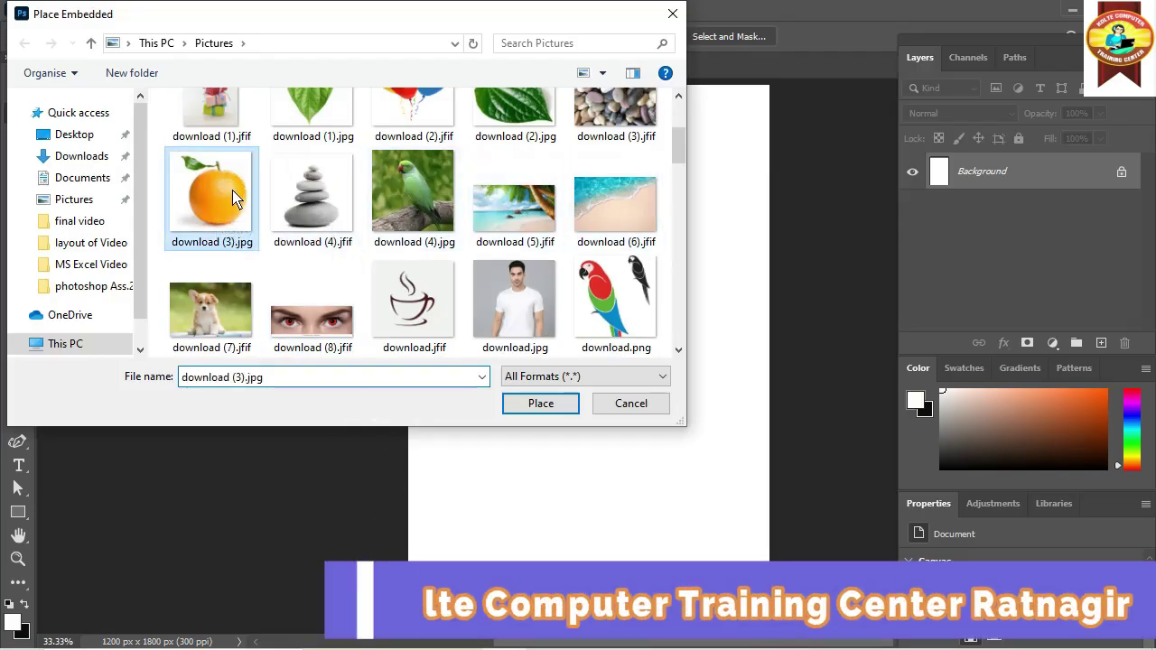
click(553, 405)
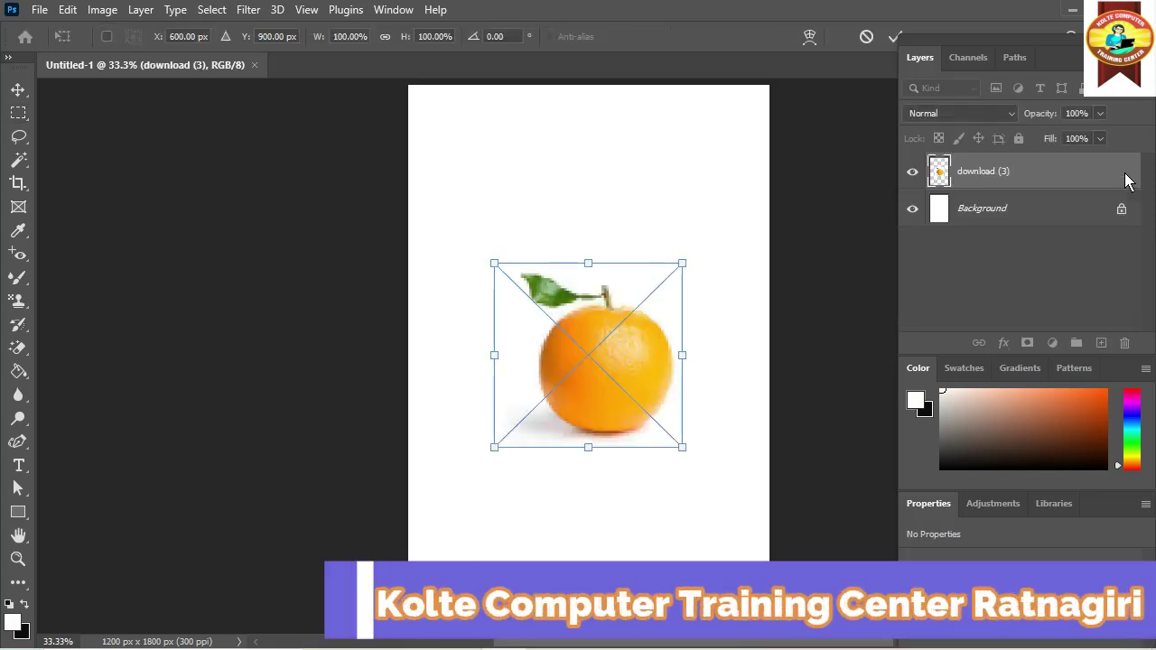
Stretch the placed orange image to the full canvas width, about 1200 × 968 px, and commit the transform
drag(684, 459, 734, 504)
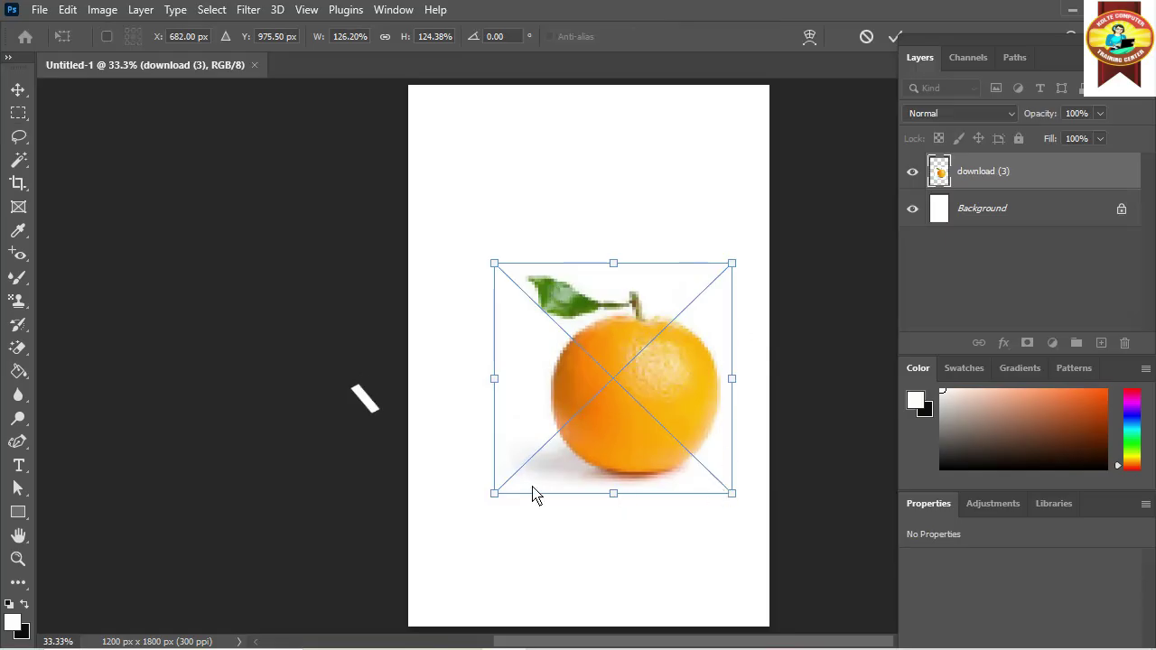
drag(496, 263, 420, 224)
drag(735, 223, 760, 208)
drag(415, 500, 408, 502)
drag(761, 499, 768, 498)
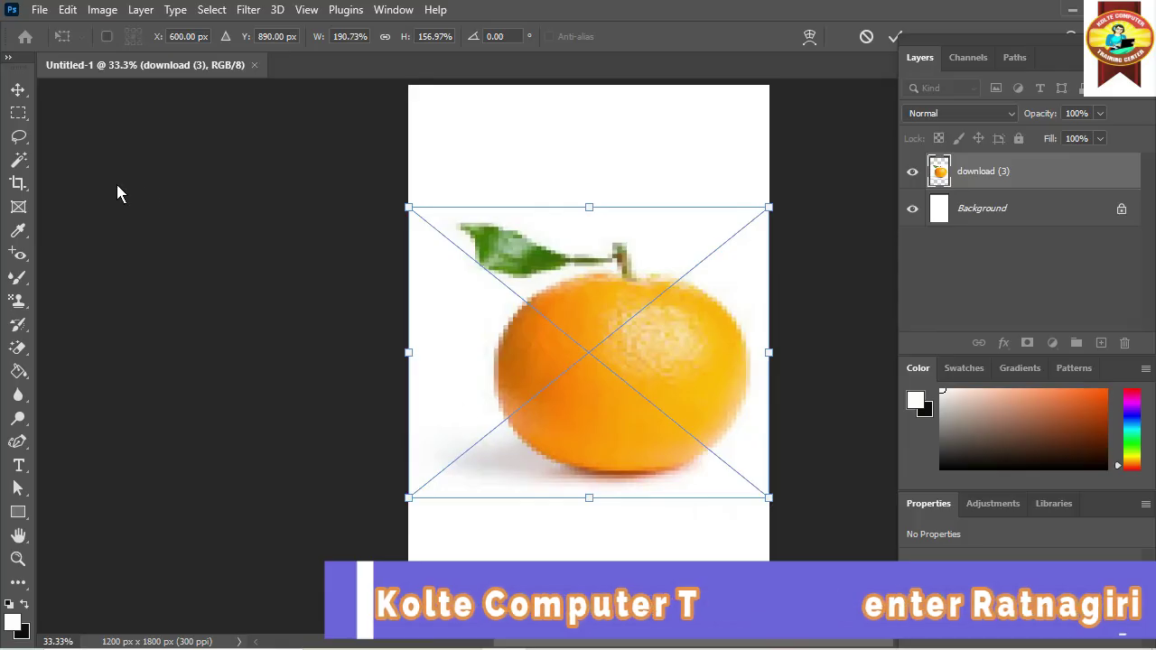
key(Return)
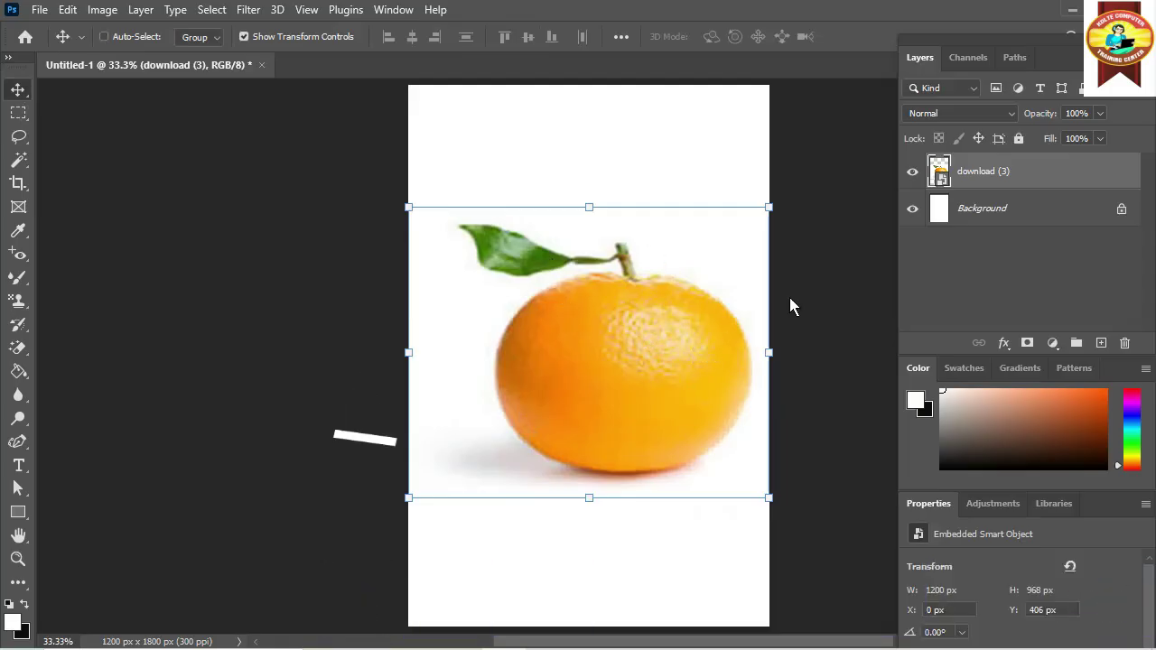
Draw a rectangular marquee selection around the leaf and the upper-left part of the orange
scroll(779, 296, up, 3)
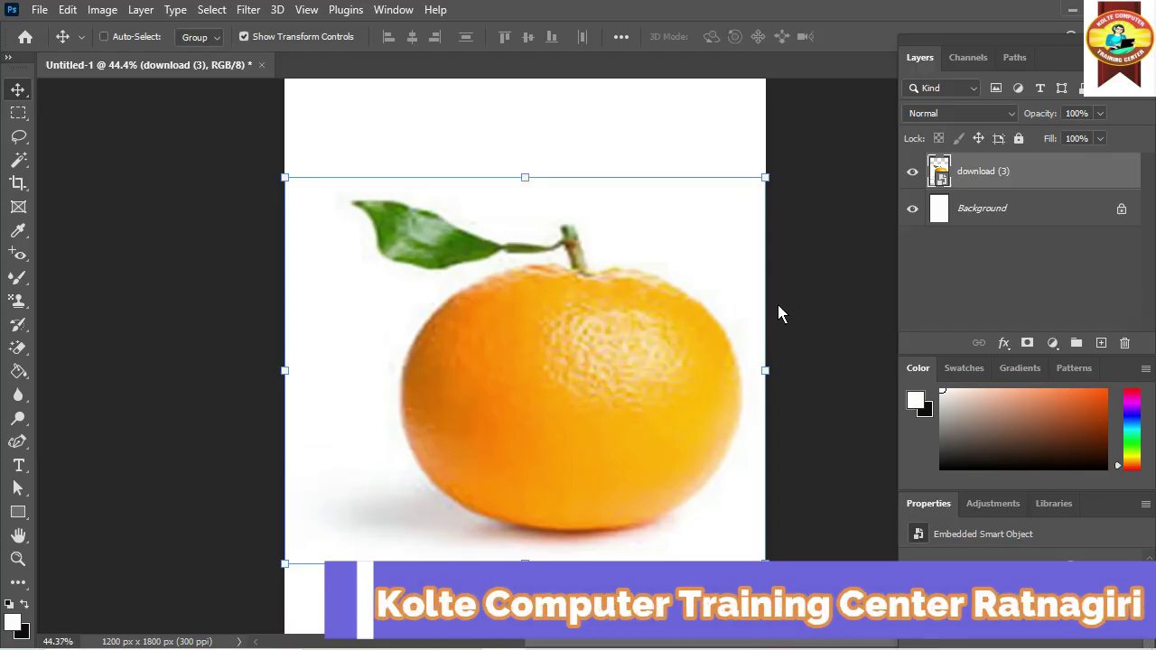
scroll(735, 417, up, 1)
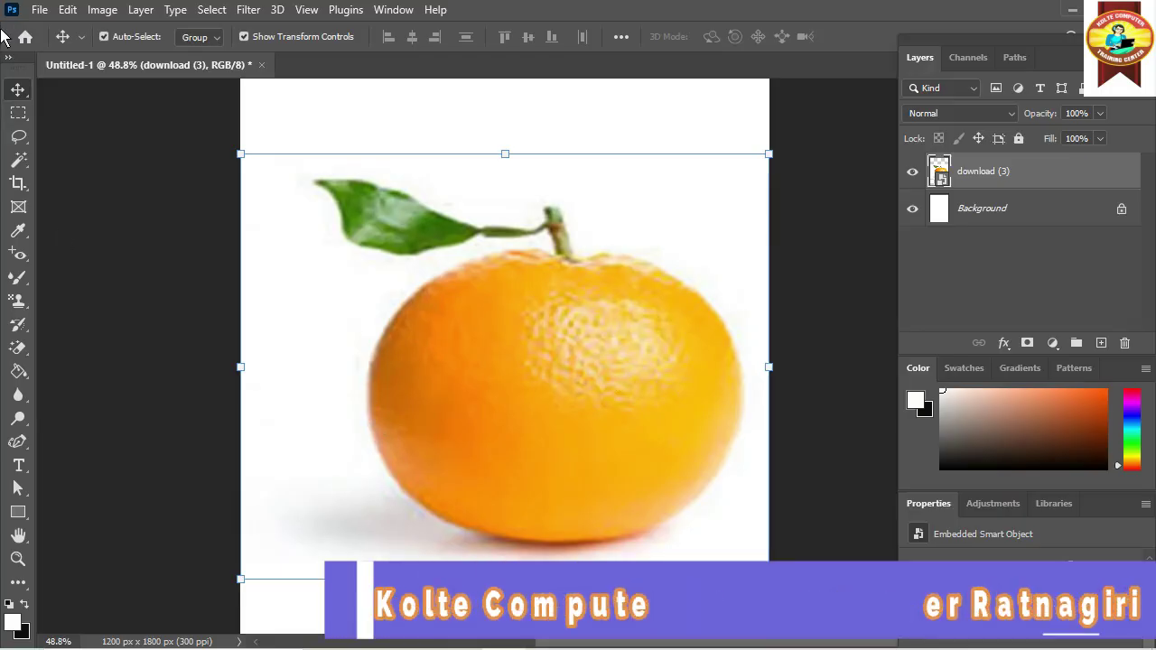
click(21, 118)
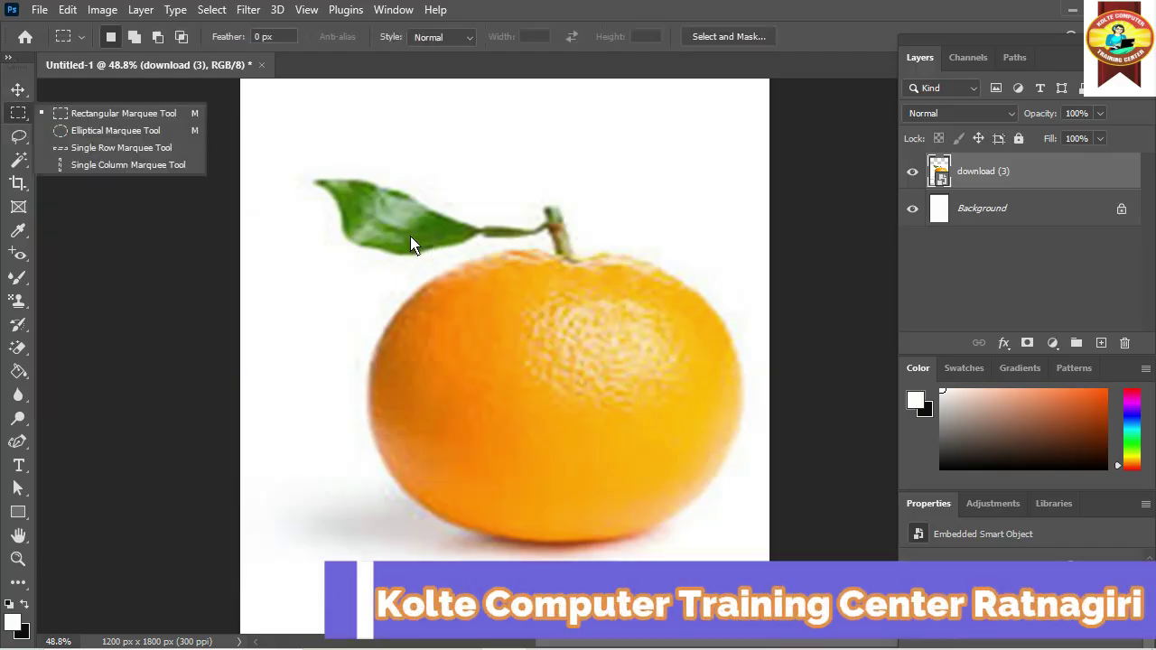
drag(303, 166, 673, 470)
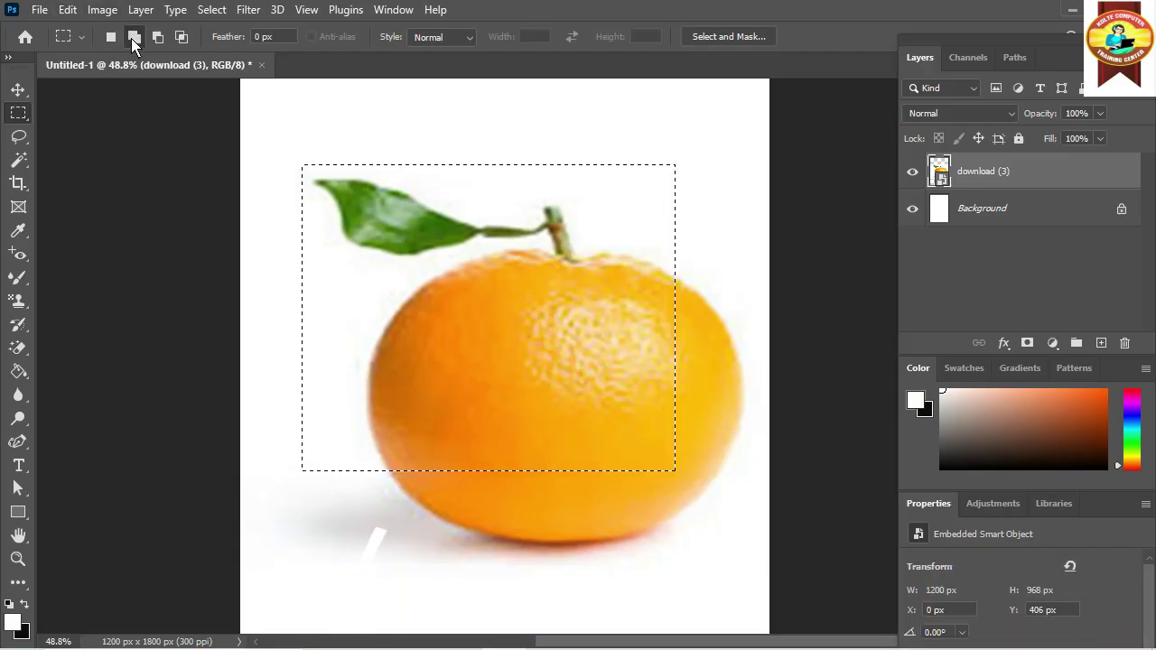
Add four overlapping rectangles to the selection to cover the orange's right side and lower-right part
drag(634, 279, 737, 417)
drag(642, 323, 742, 505)
drag(632, 416, 699, 526)
drag(542, 392, 651, 556)
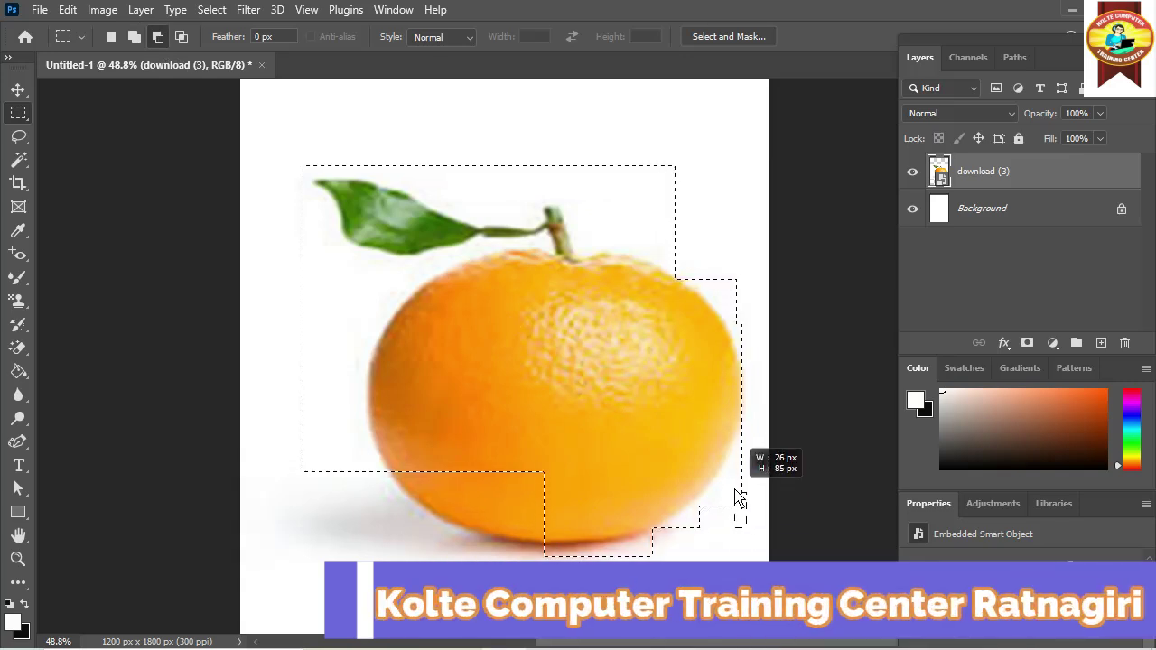
Subtract rectangles from the selection in the white areas right of the orange, above it and left below the leaf
drag(757, 526, 727, 495)
drag(755, 496, 734, 456)
drag(709, 233, 753, 303)
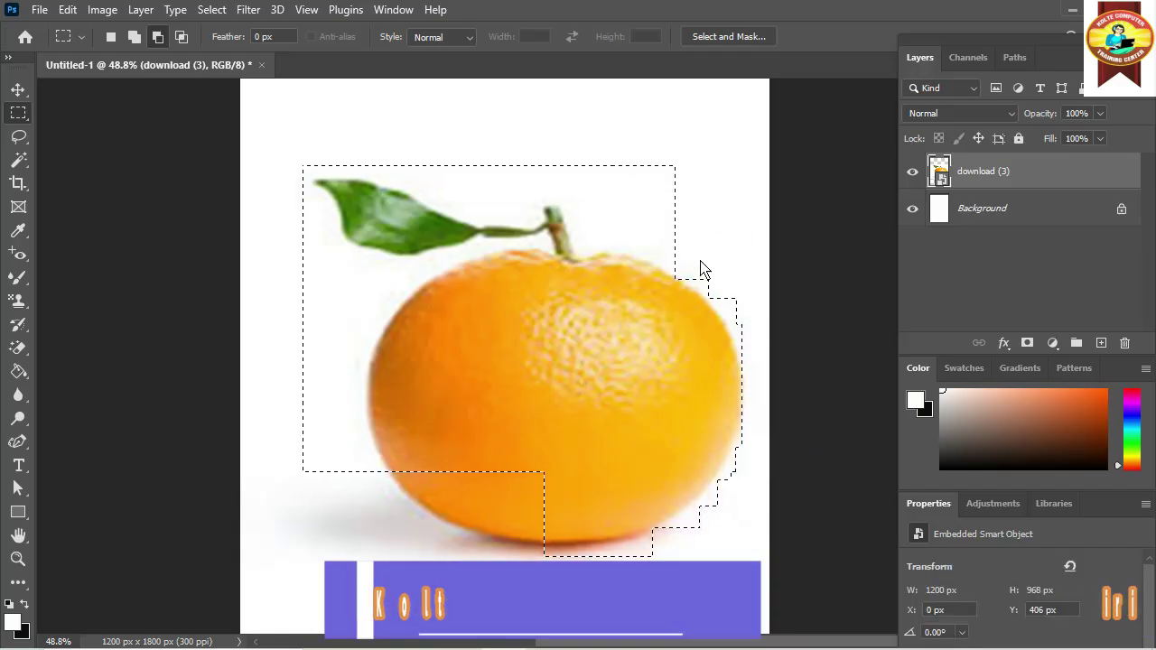
drag(600, 122, 701, 211)
drag(554, 169, 690, 222)
drag(605, 168, 682, 244)
drag(258, 315, 361, 490)
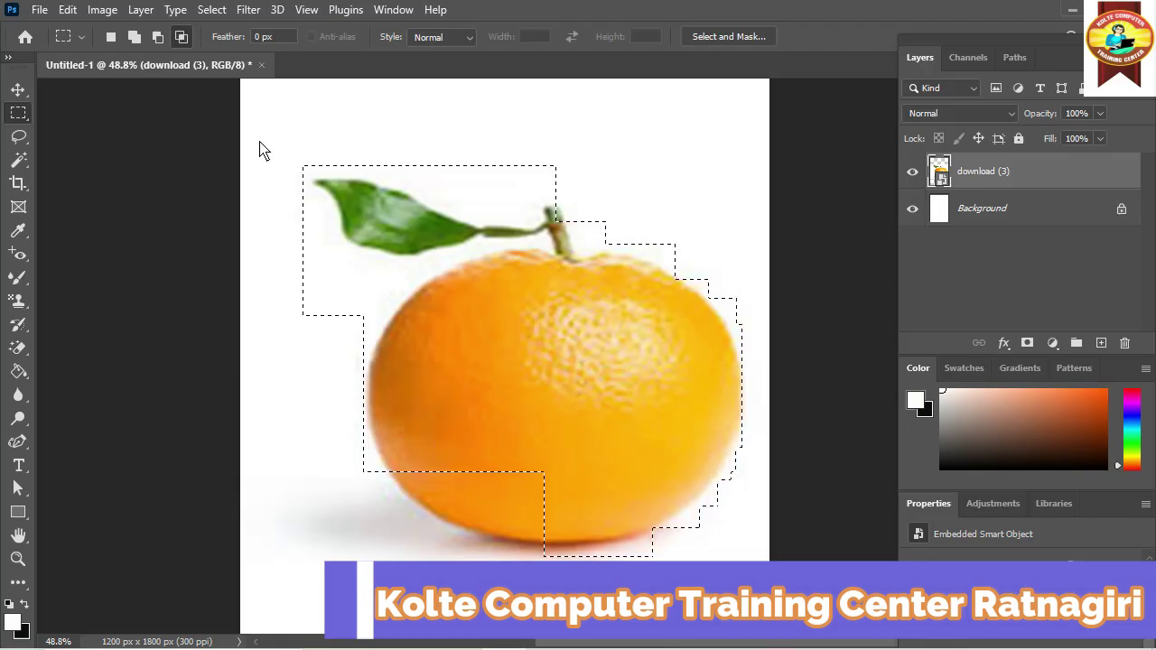
Intersect the selection with a rectangle around the leaf and with a smaller one at its lower left, and deselect
drag(263, 139, 428, 292)
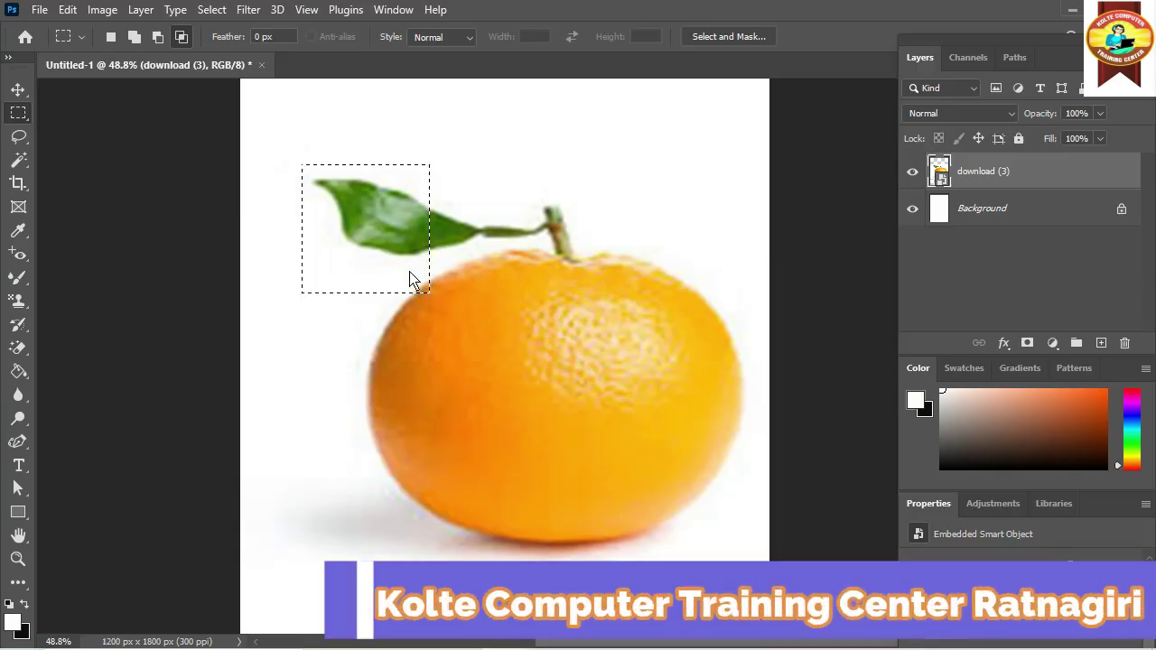
drag(272, 242, 353, 330)
mouse_move(7, 643)
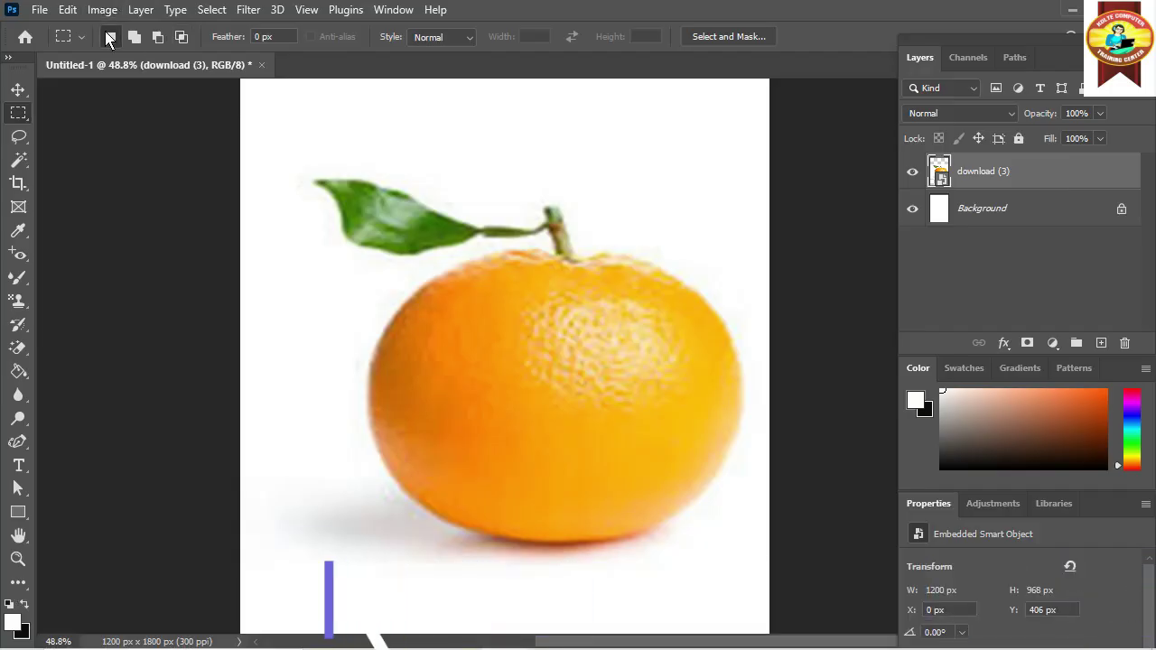
Draw a new elliptical marquee selection around the whole orange and deselect it
right_click(25, 113)
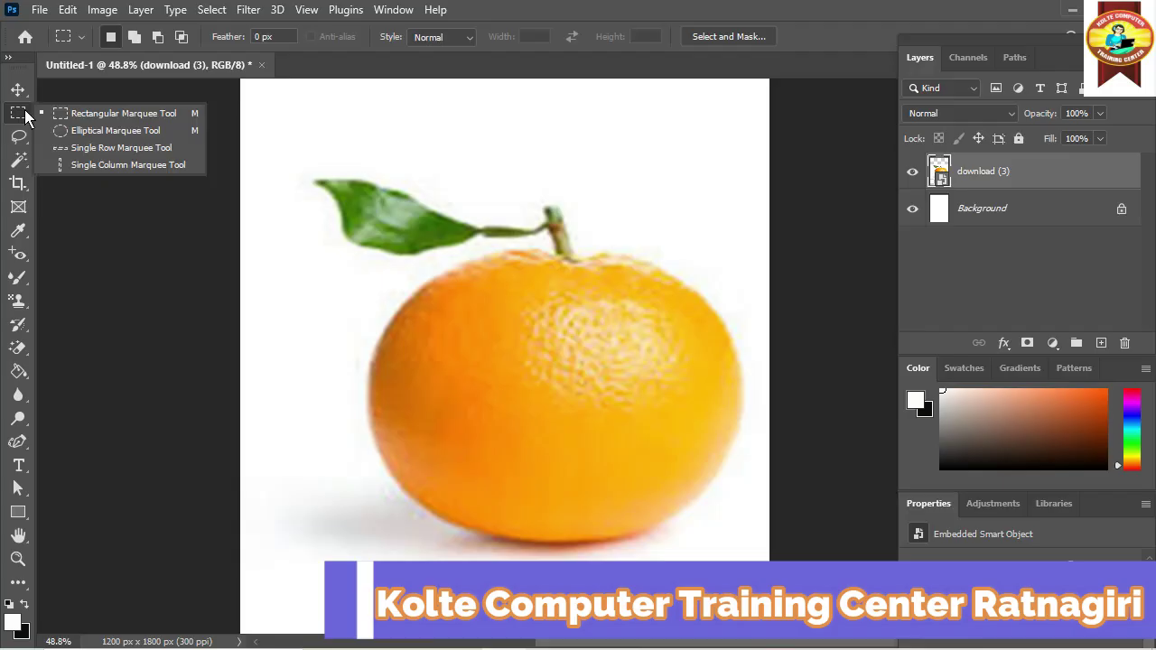
click(120, 134)
drag(323, 172, 768, 564)
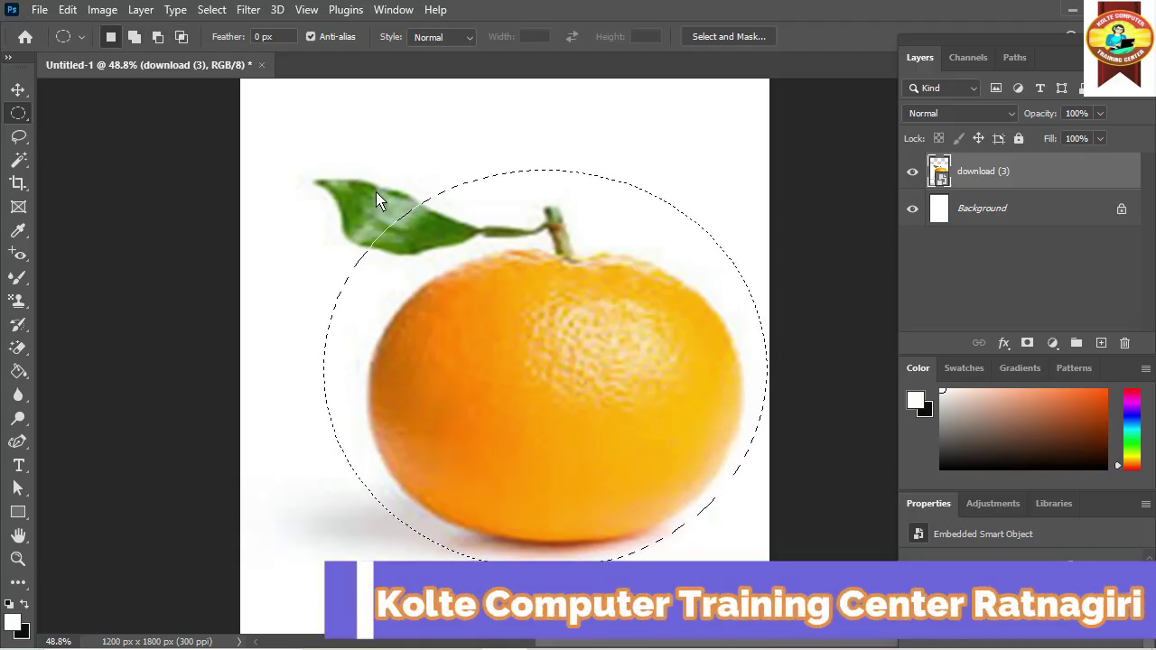
click(282, 120)
click(84, 37)
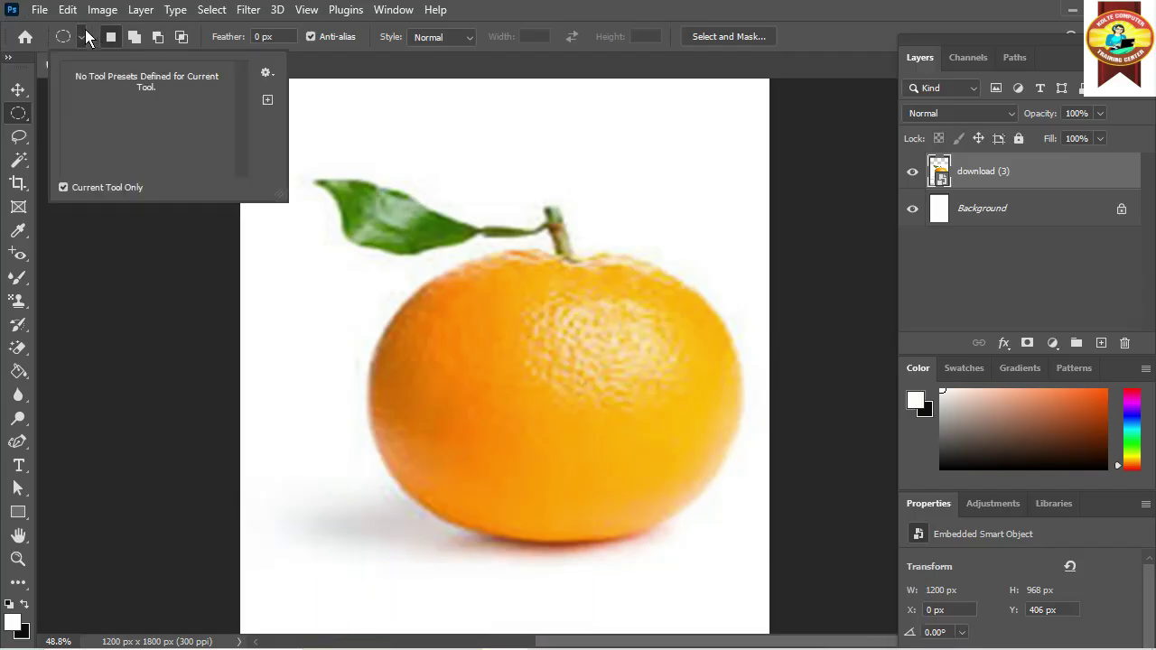
click(28, 120)
Make a single-row marquee selection across the canvas in the white area above the leaf, trying several heights
right_click(28, 120)
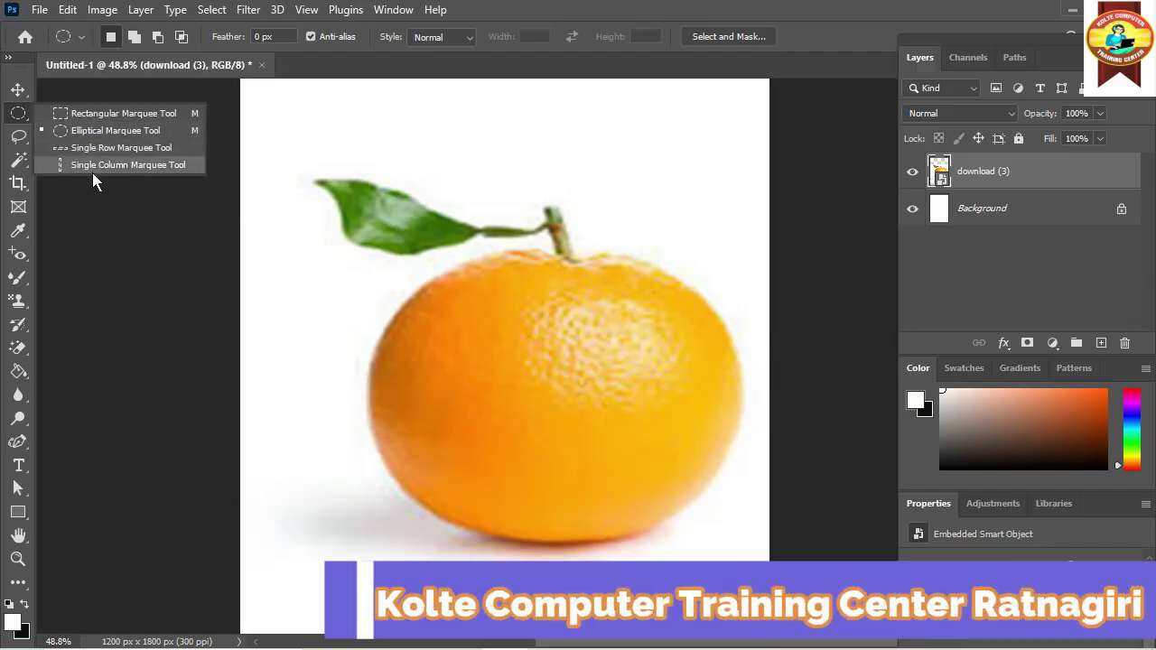
click(90, 147)
click(317, 115)
drag(454, 190, 400, 396)
drag(400, 162, 398, 214)
click(382, 115)
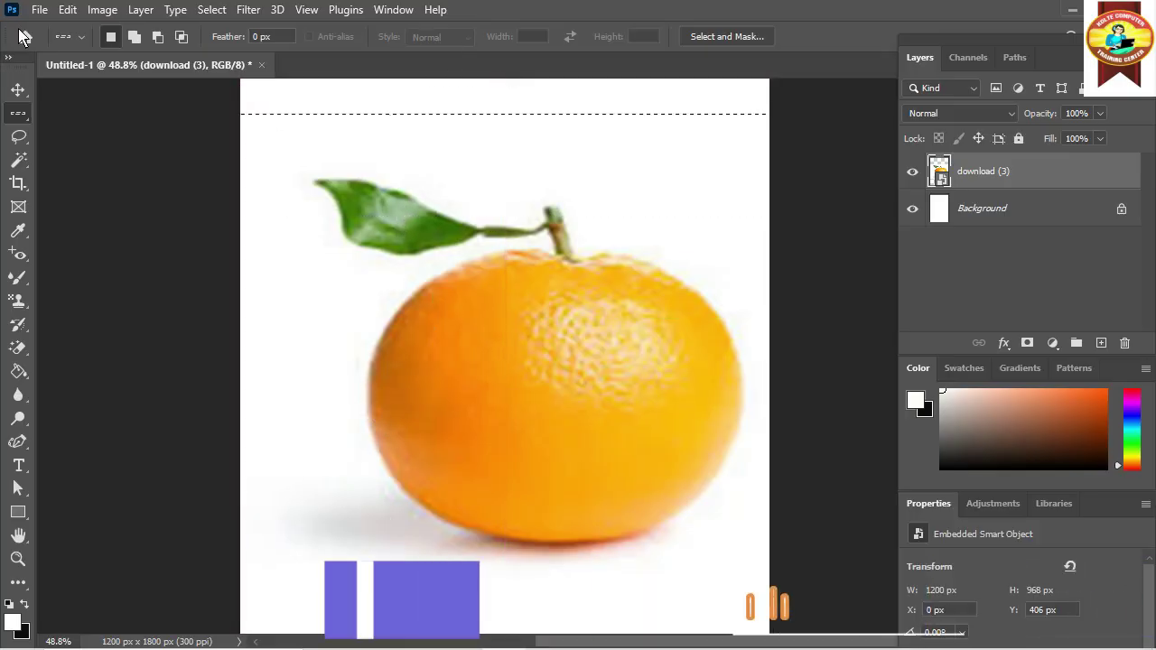
Replace the row selection with a single-column marquee selection just left of the leaf tip
right_click(25, 115)
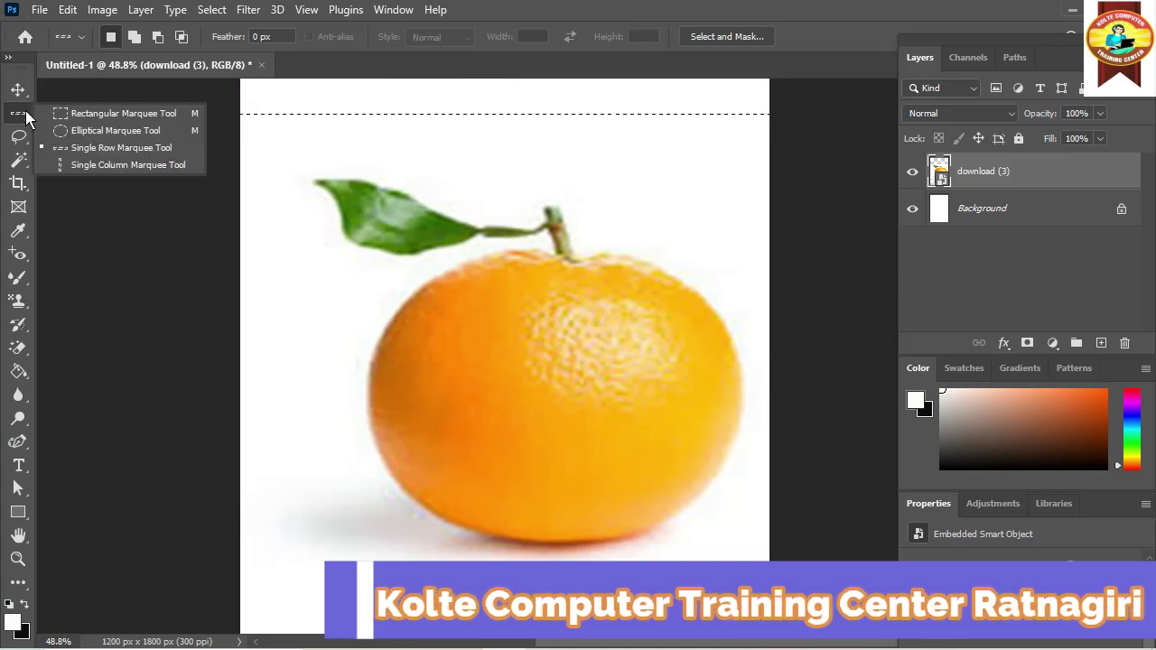
click(69, 165)
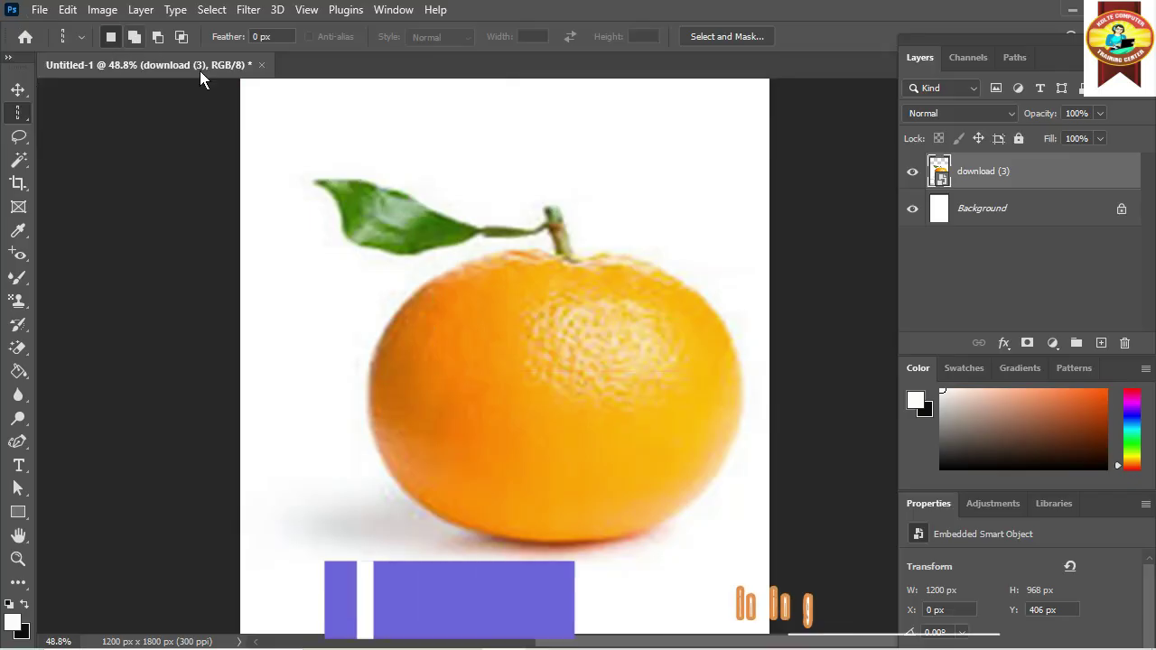
click(309, 143)
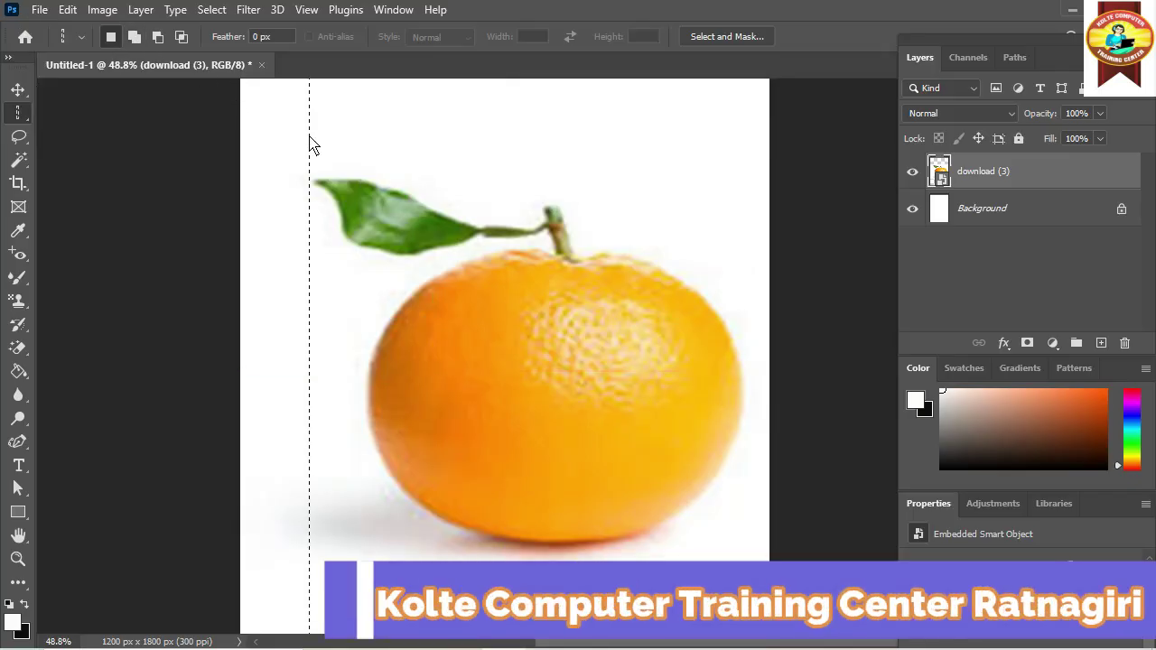
Add two single-row selections to the column selection, one above the leaf and one across the orange's upper part
right_click(18, 112)
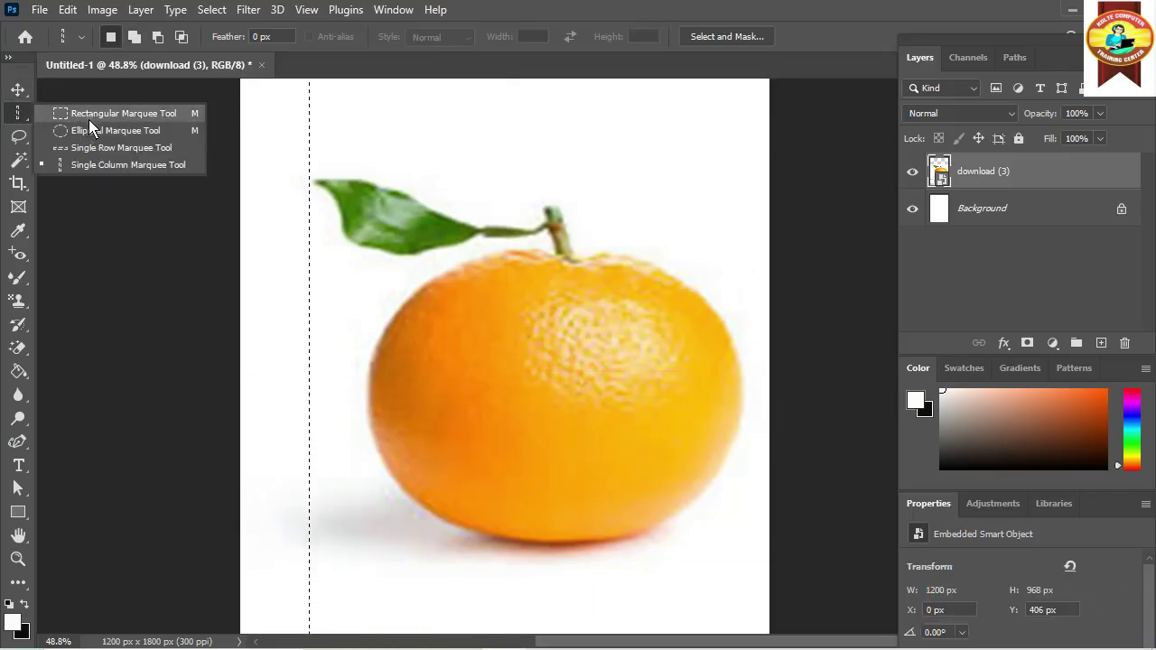
click(80, 150)
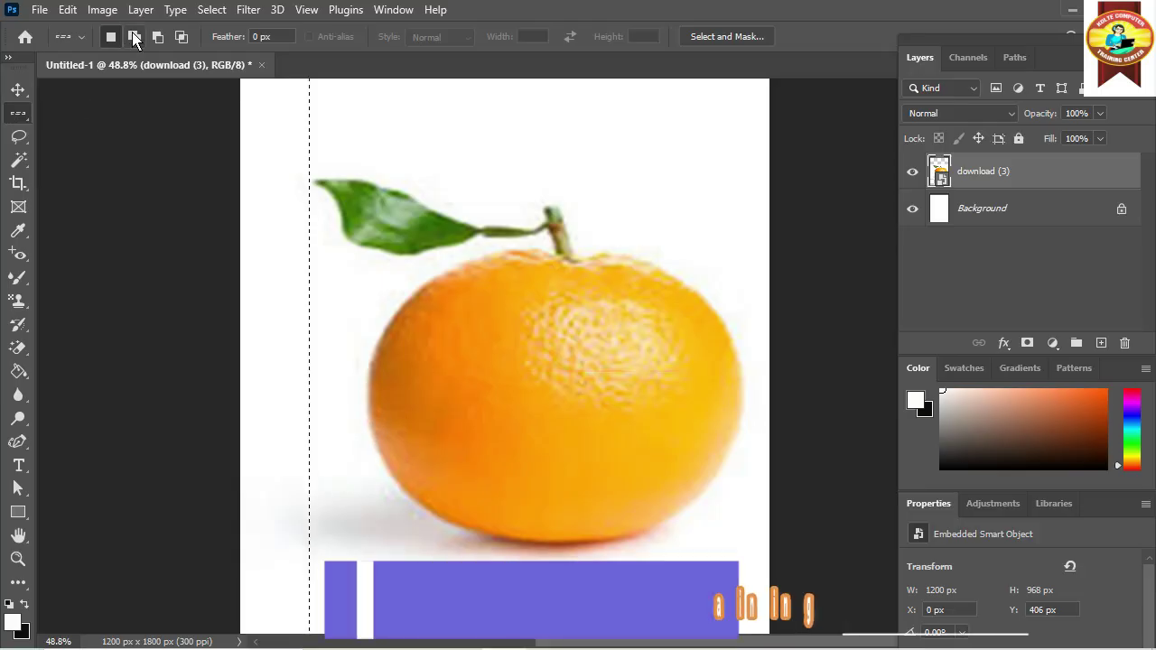
click(375, 145)
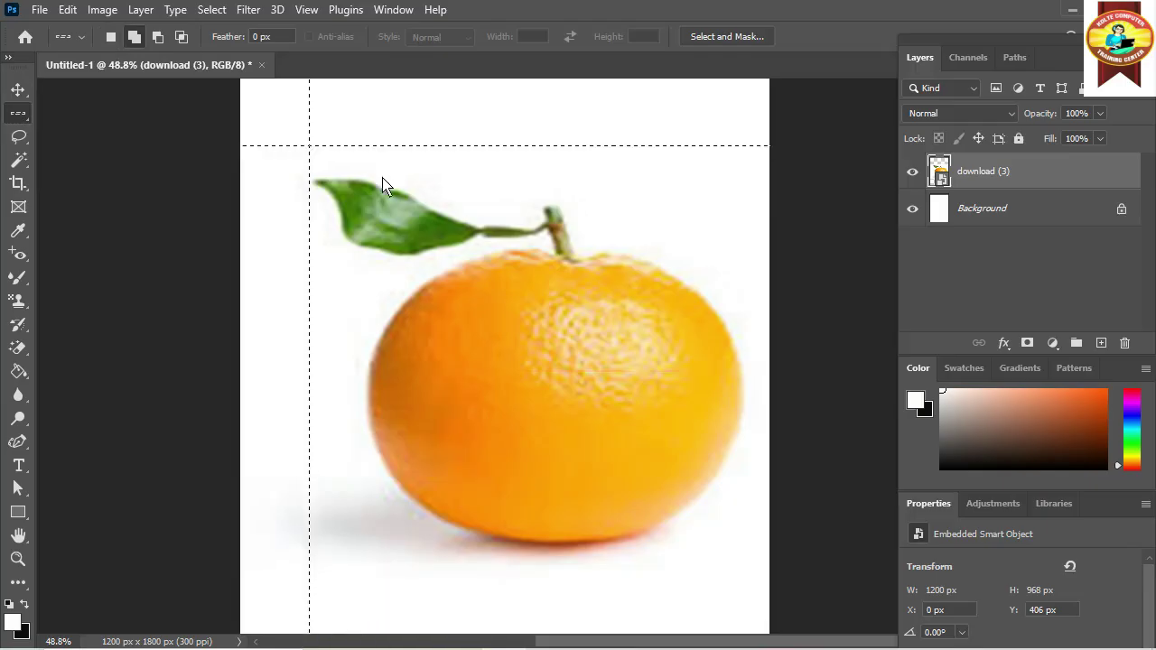
click(368, 289)
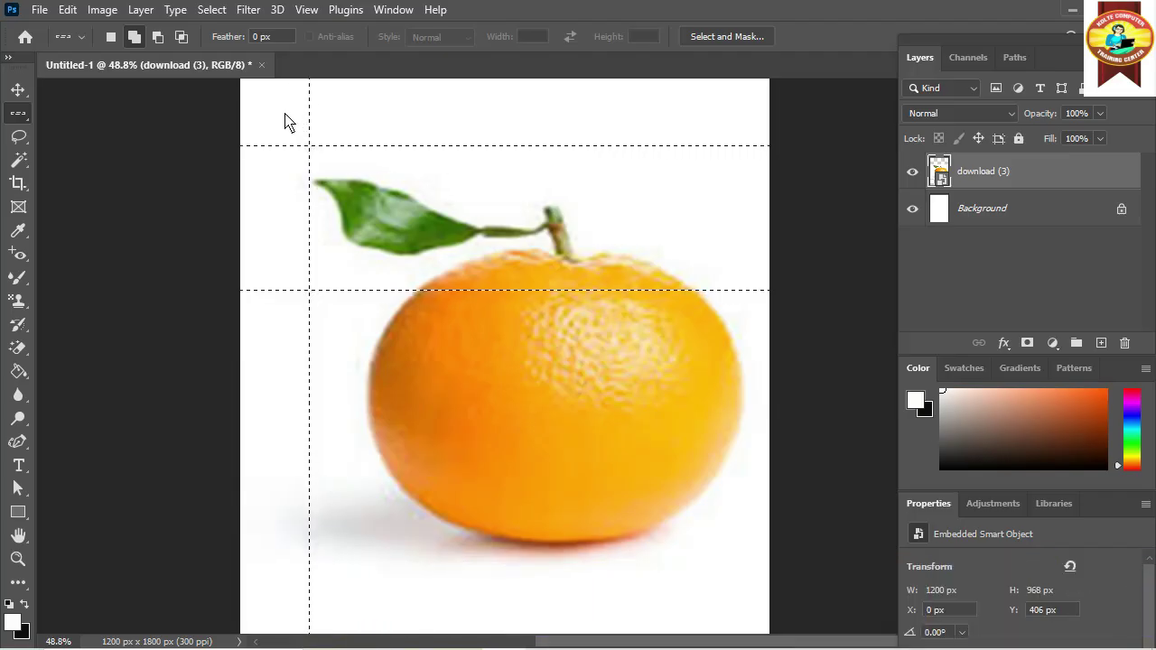
Set the foreground colour to orange e5550e and rasterize the download (3) smart object while applying a Paint Bucket fill
click(18, 373)
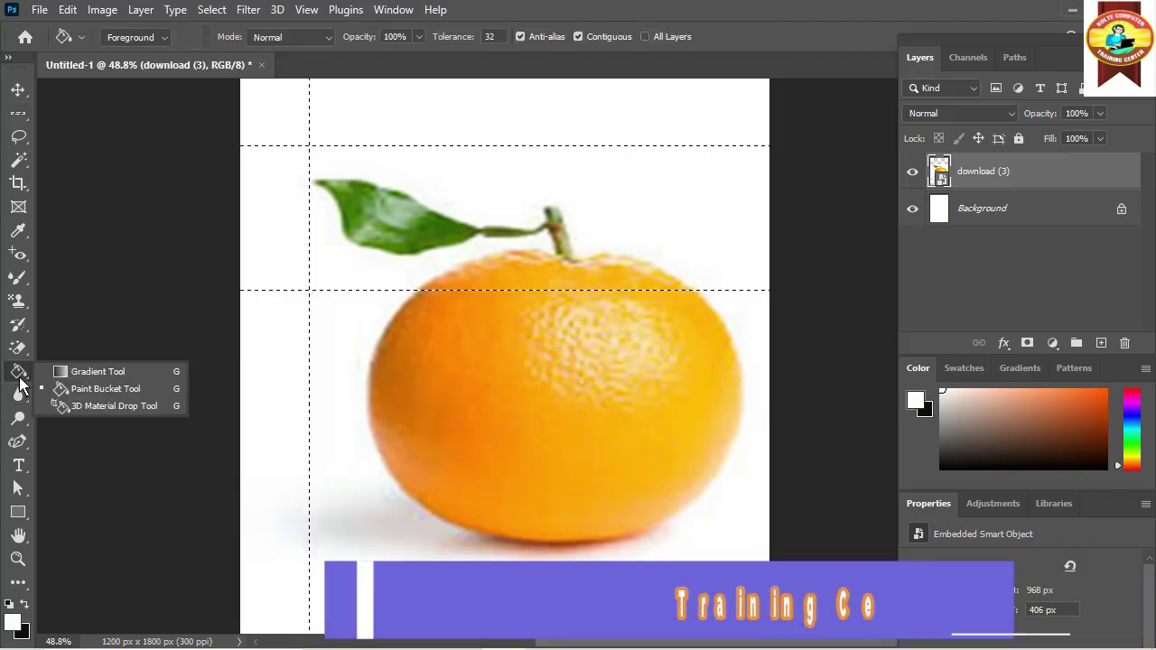
click(7, 620)
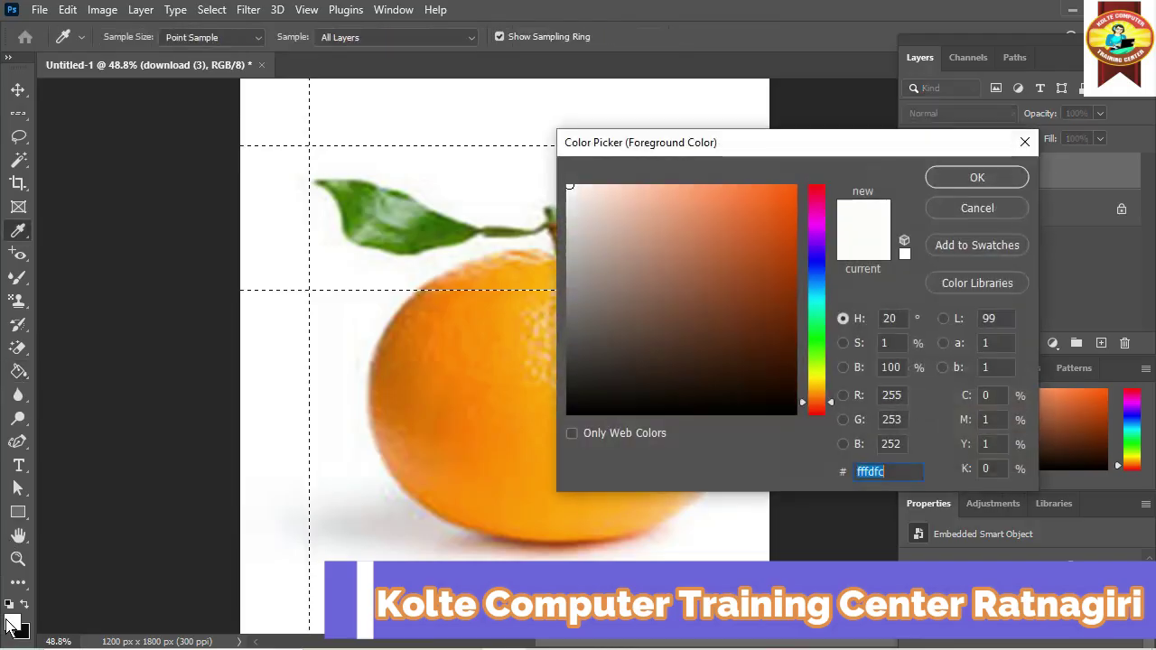
click(781, 209)
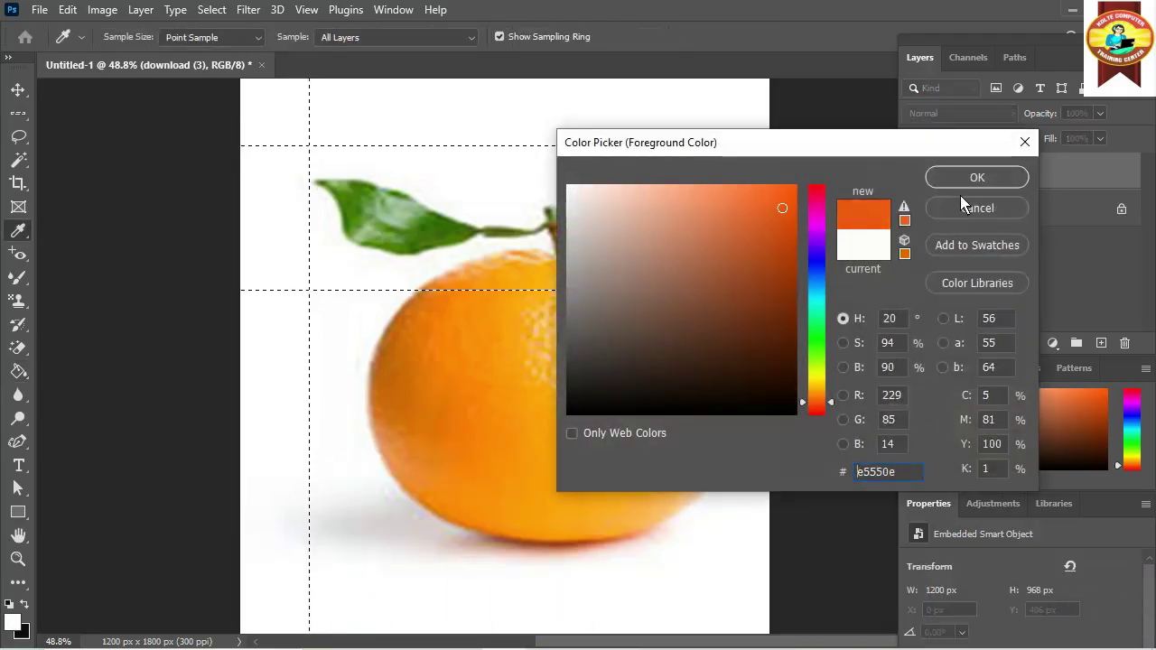
click(976, 177)
click(275, 101)
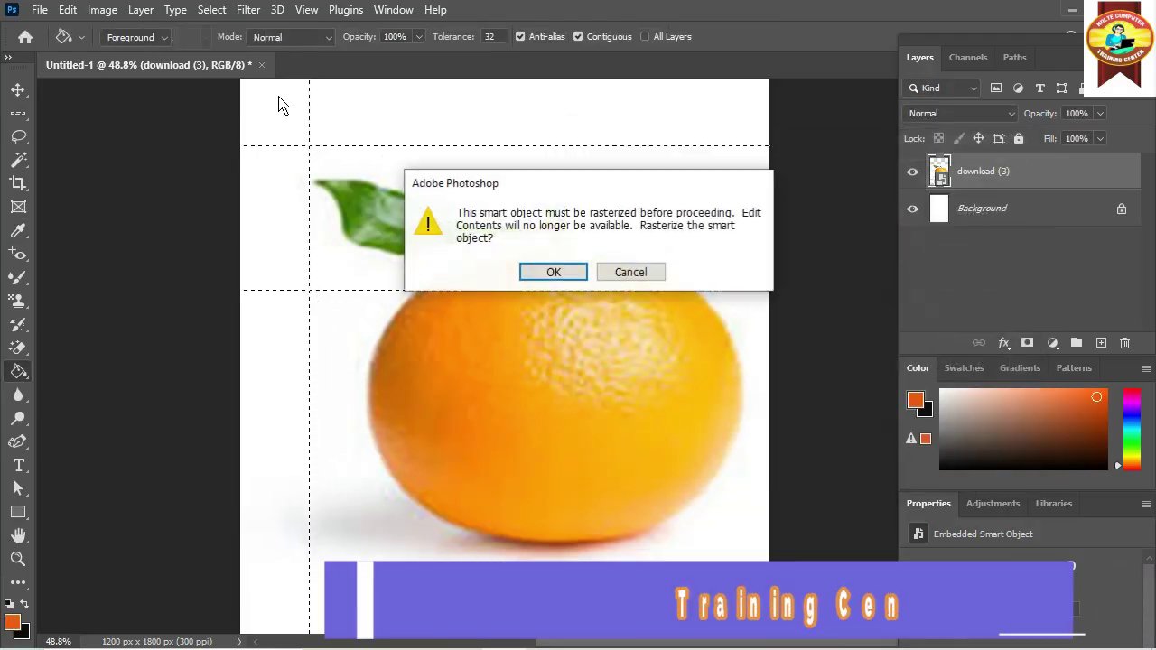
click(567, 273)
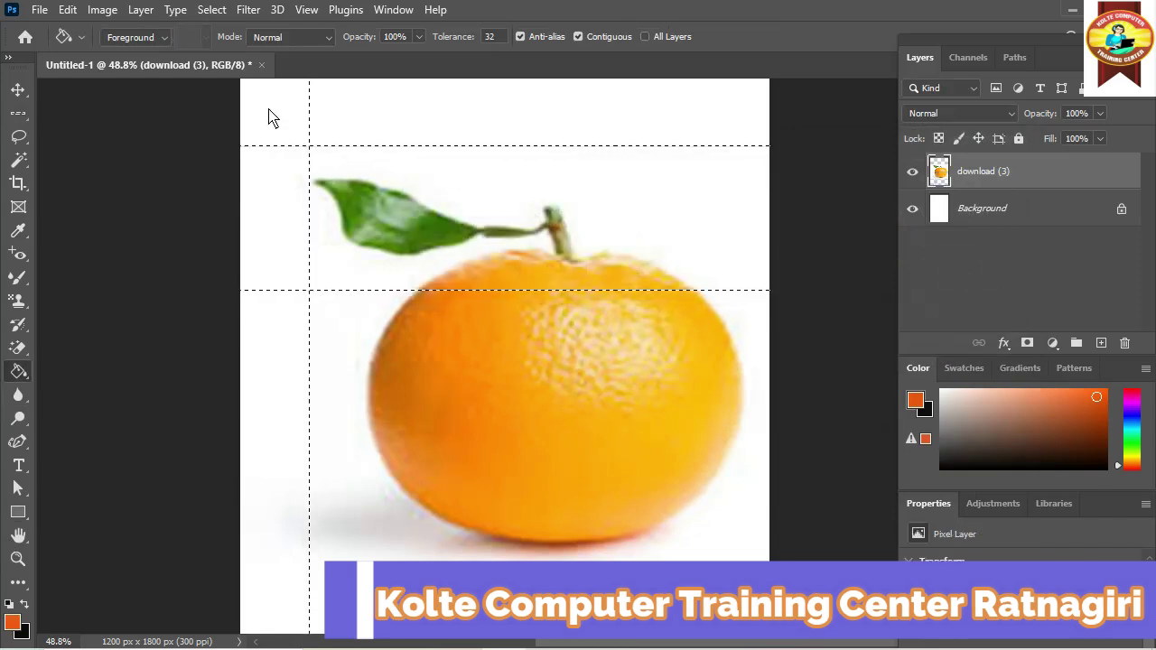
Hide and reshow the download (3) layer and the Background layer to check what each contains
click(914, 173)
click(914, 173)
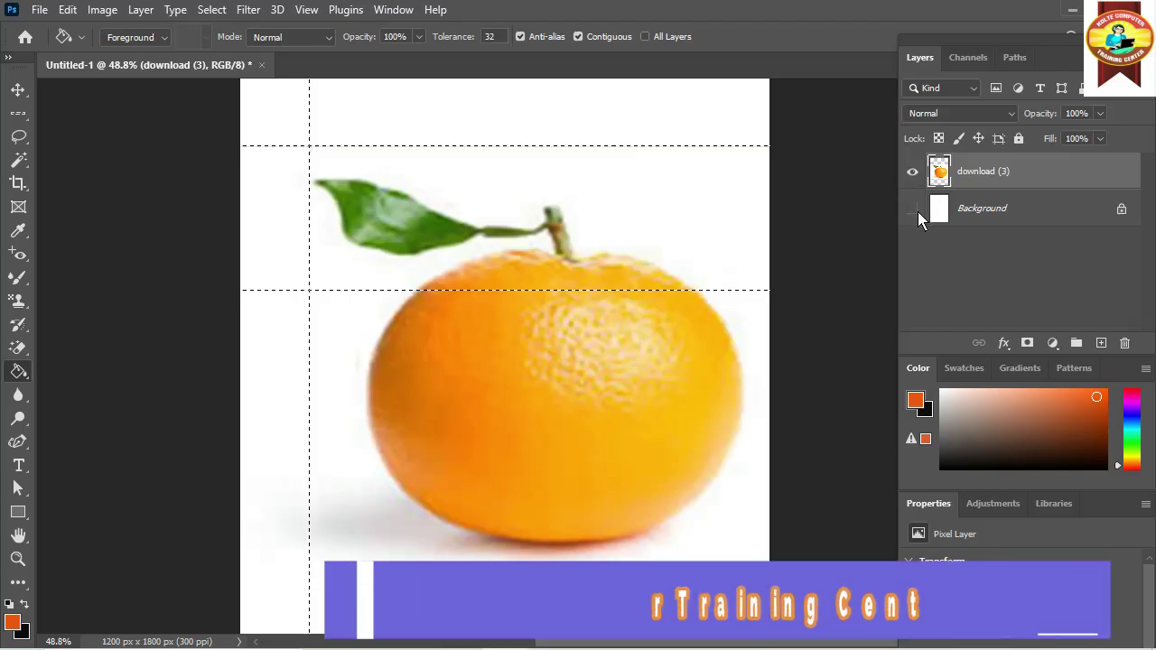
click(913, 210)
click(913, 210)
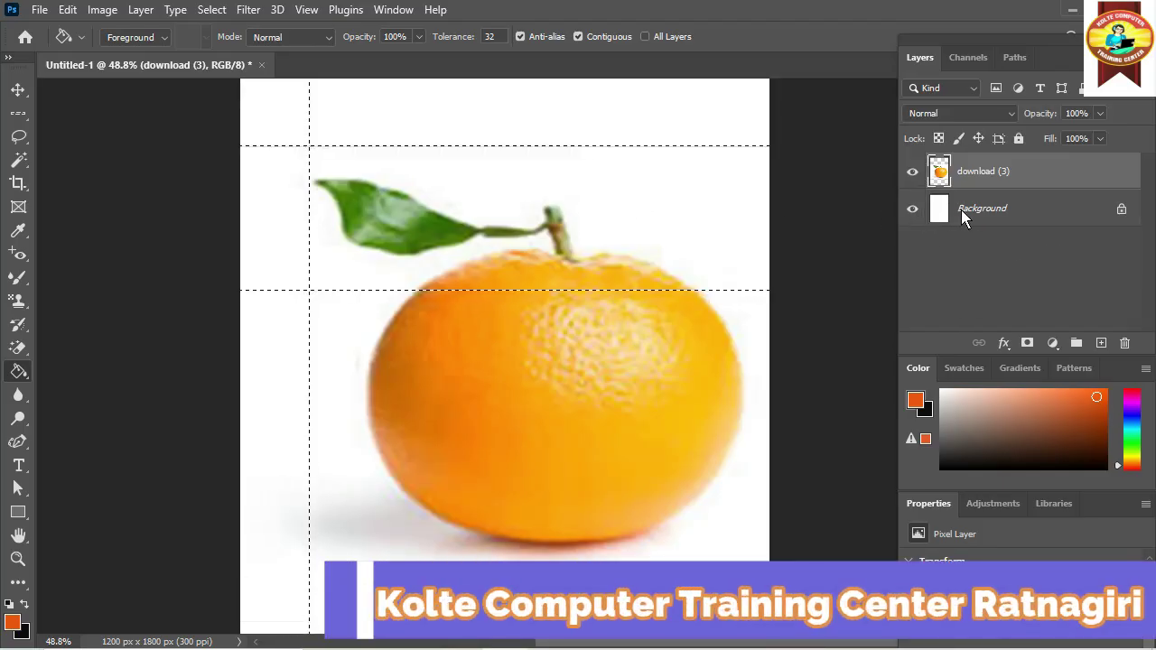
Unlock the Background layer so it becomes a regular editable layer
click(962, 217)
click(906, 219)
click(912, 209)
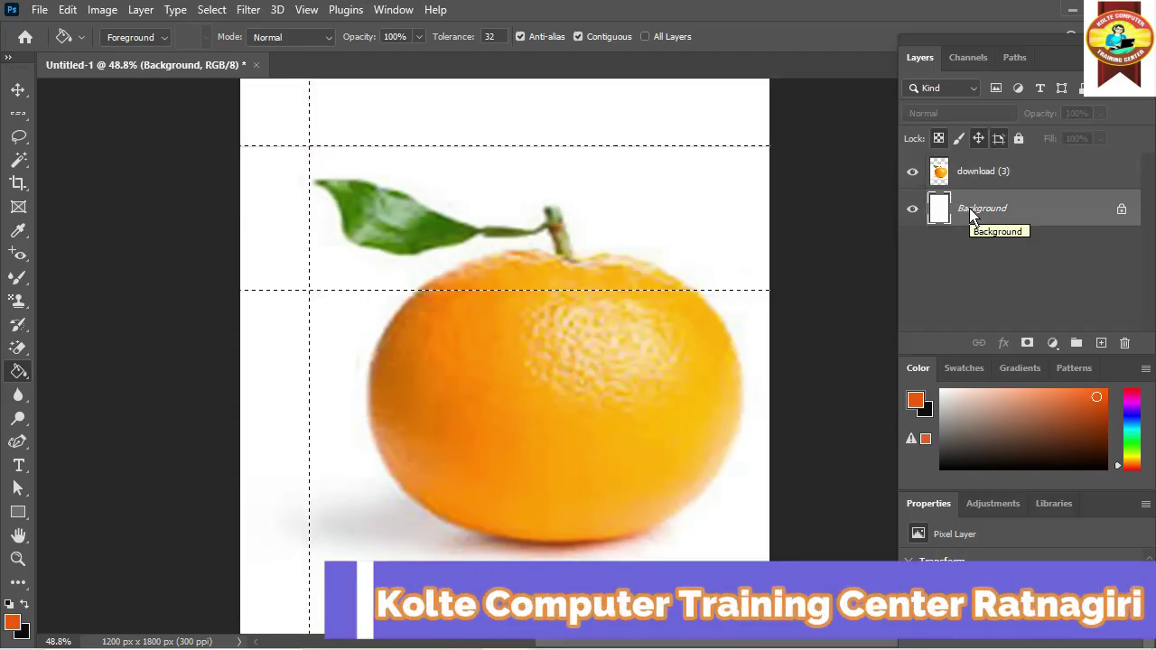
click(1120, 210)
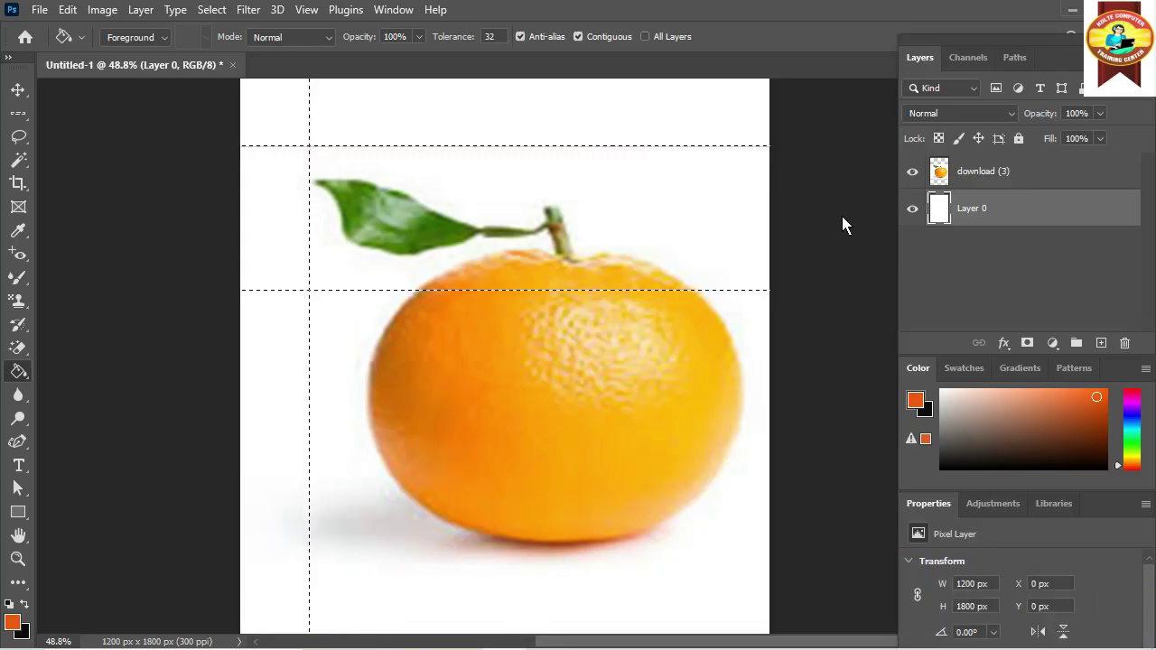
Switch the Paint Bucket fill source to Pattern and make Layer 0 the active layer
click(992, 184)
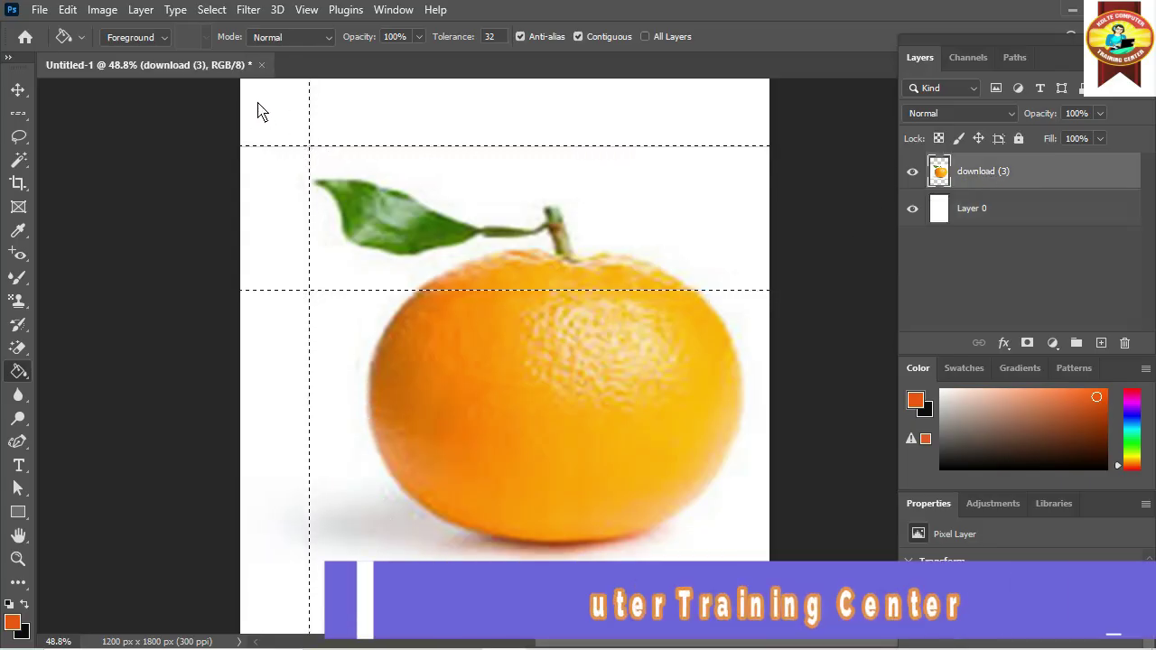
click(166, 40)
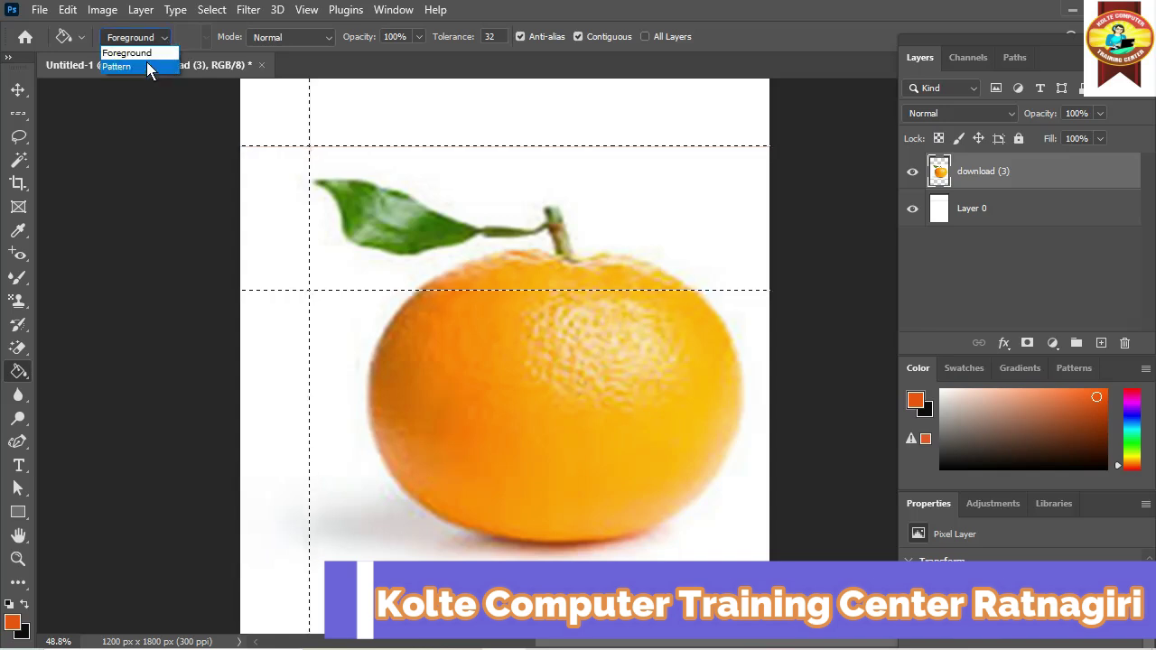
click(144, 65)
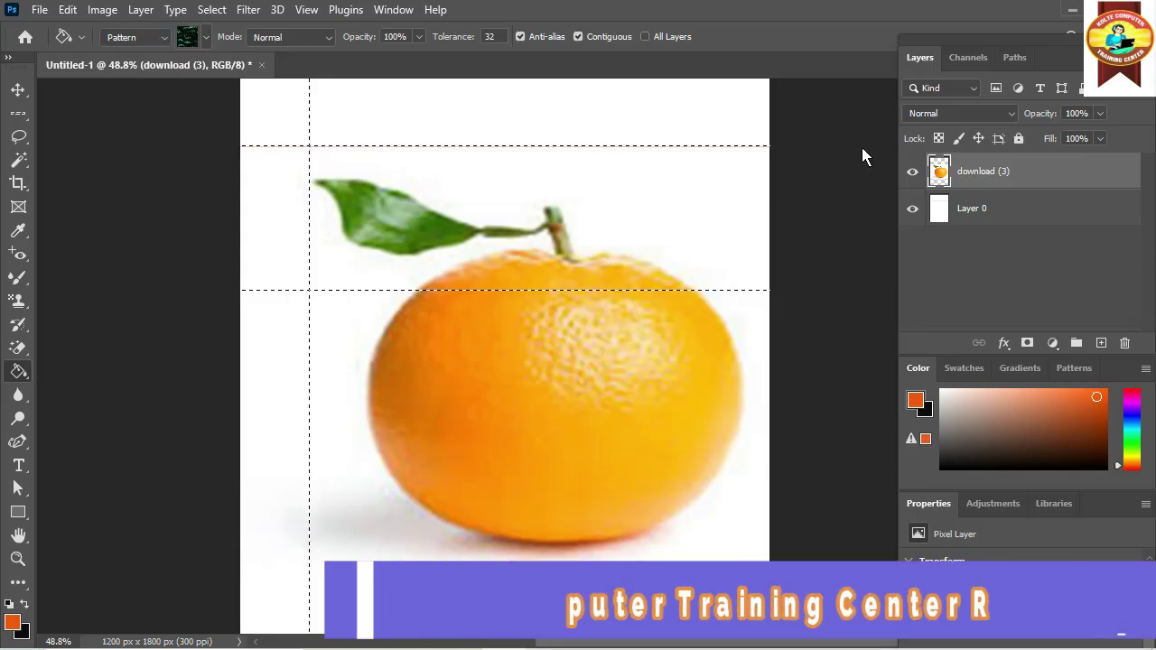
click(977, 211)
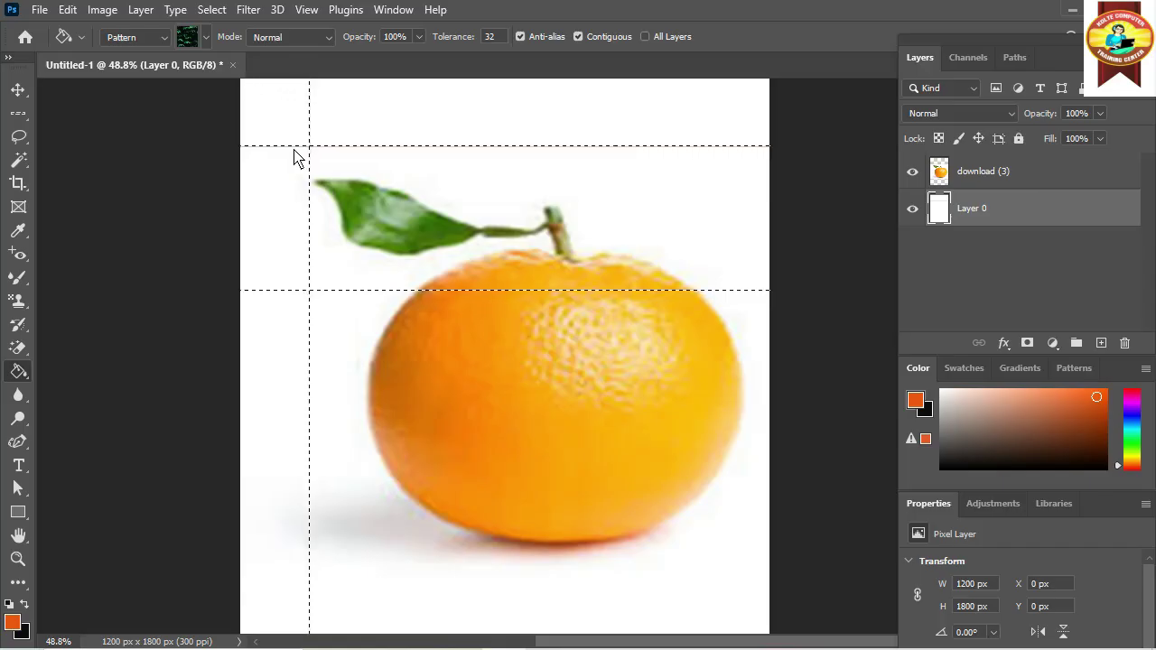
Clear the row and column selection and draw a rectangular marquee about 255 by 204 px in the white area beside the stem
click(22, 116)
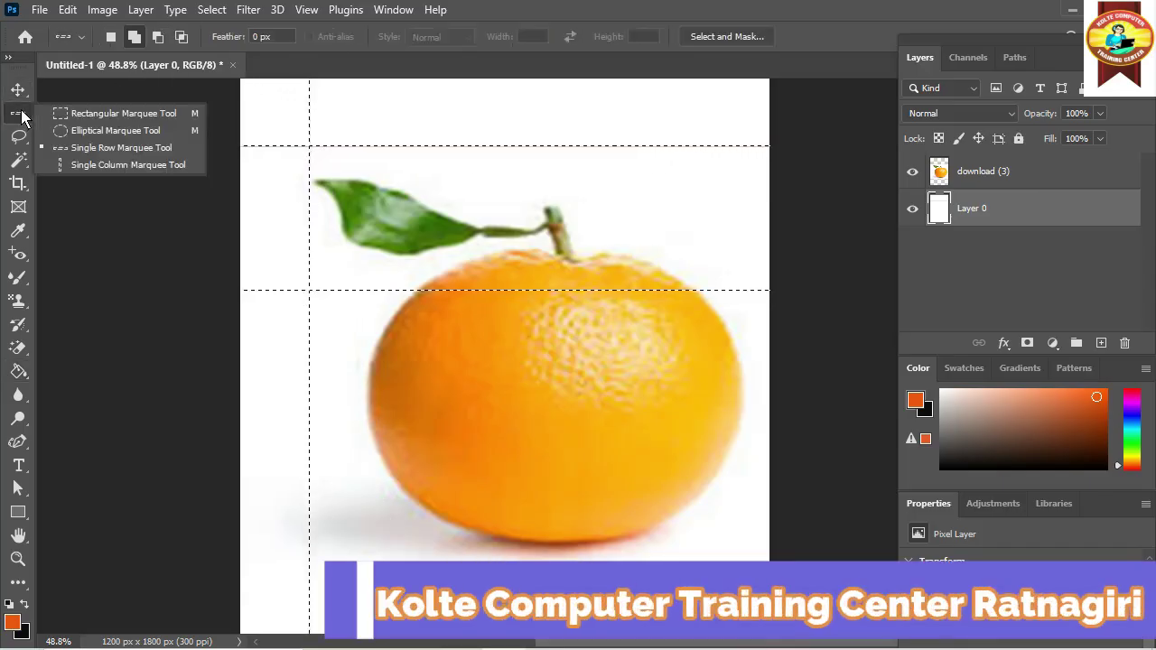
click(82, 113)
click(328, 136)
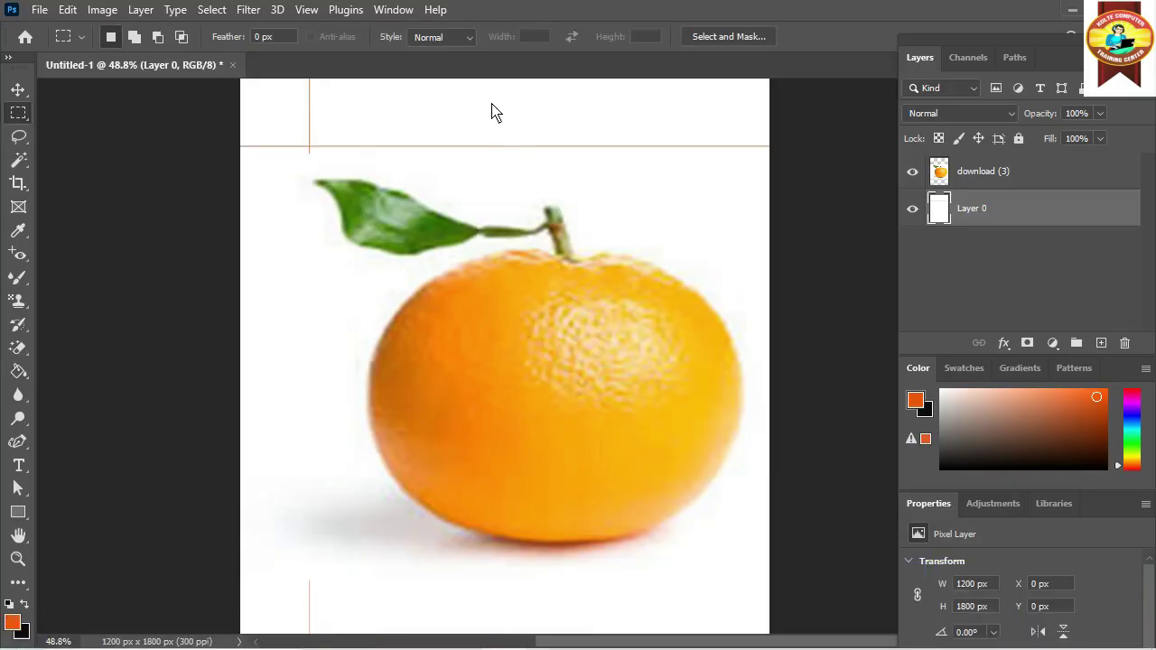
drag(627, 165, 737, 257)
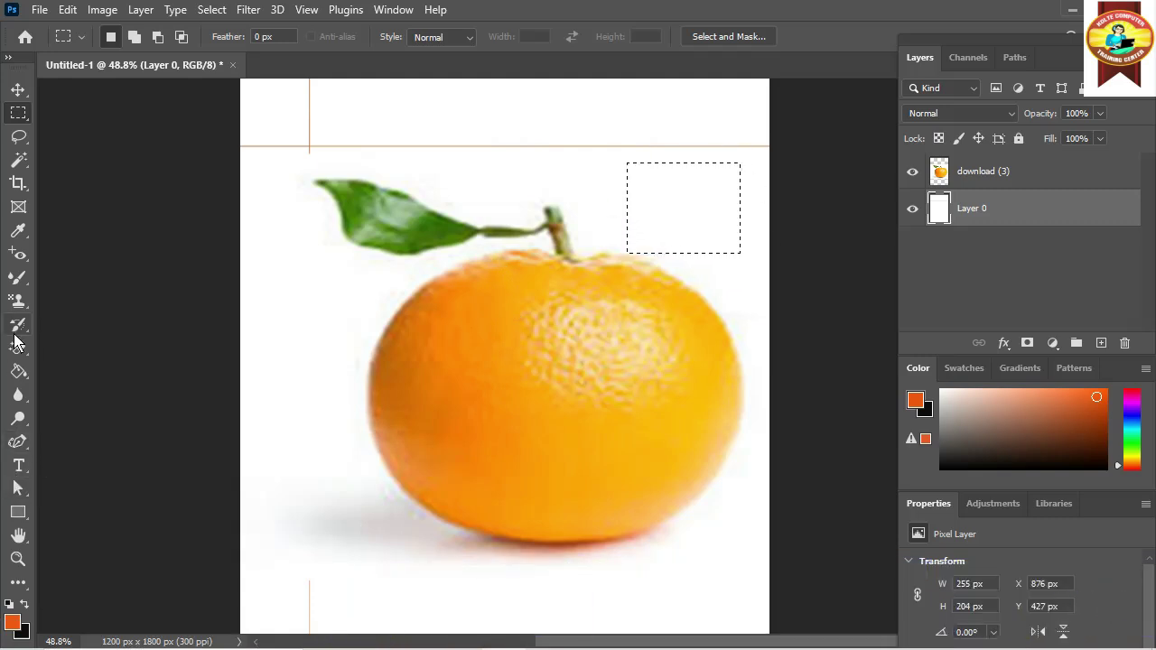
Fill the rectangular selection on Layer 0 with the leaf pattern, and briefly hide the orange layer to check the fill
click(19, 373)
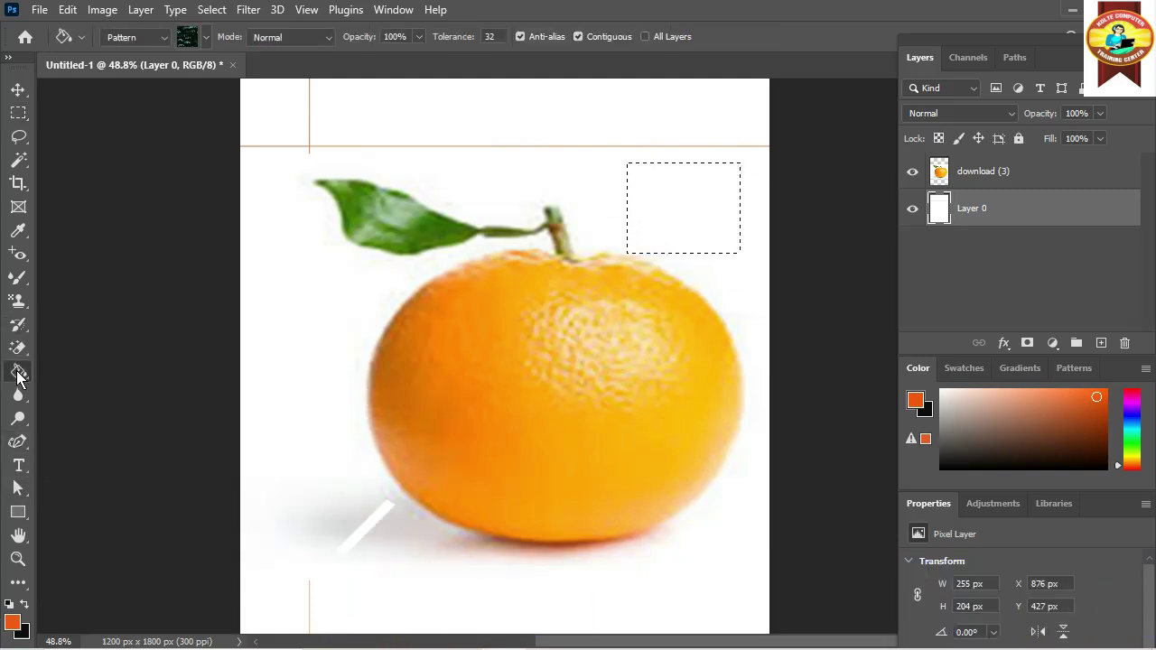
click(650, 189)
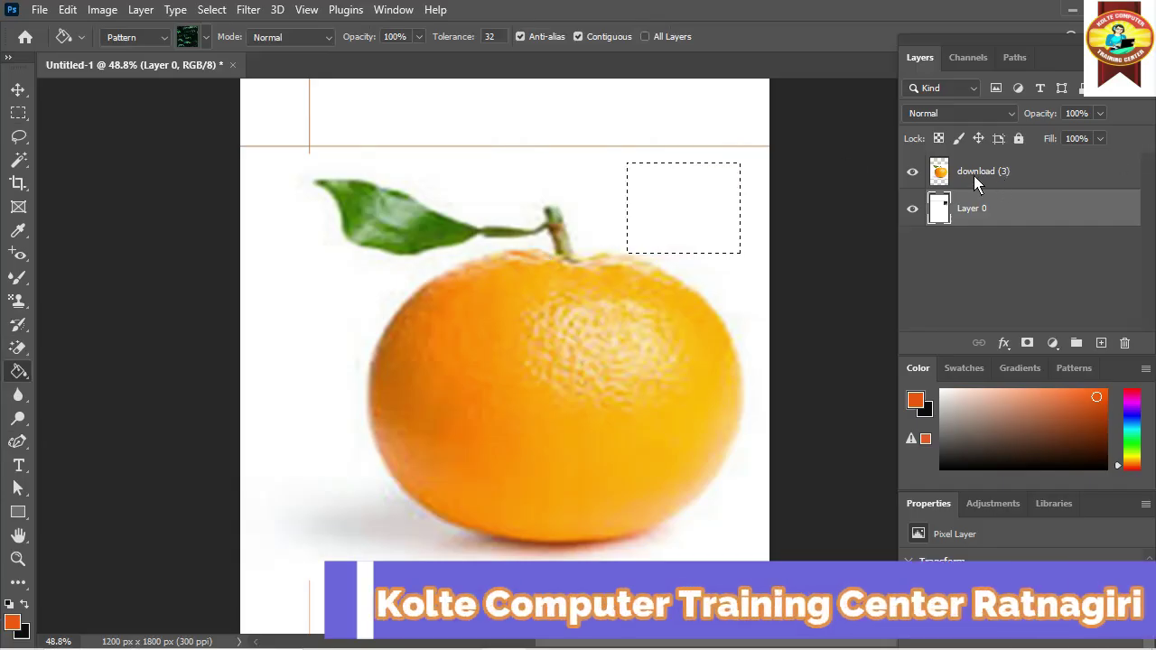
click(912, 171)
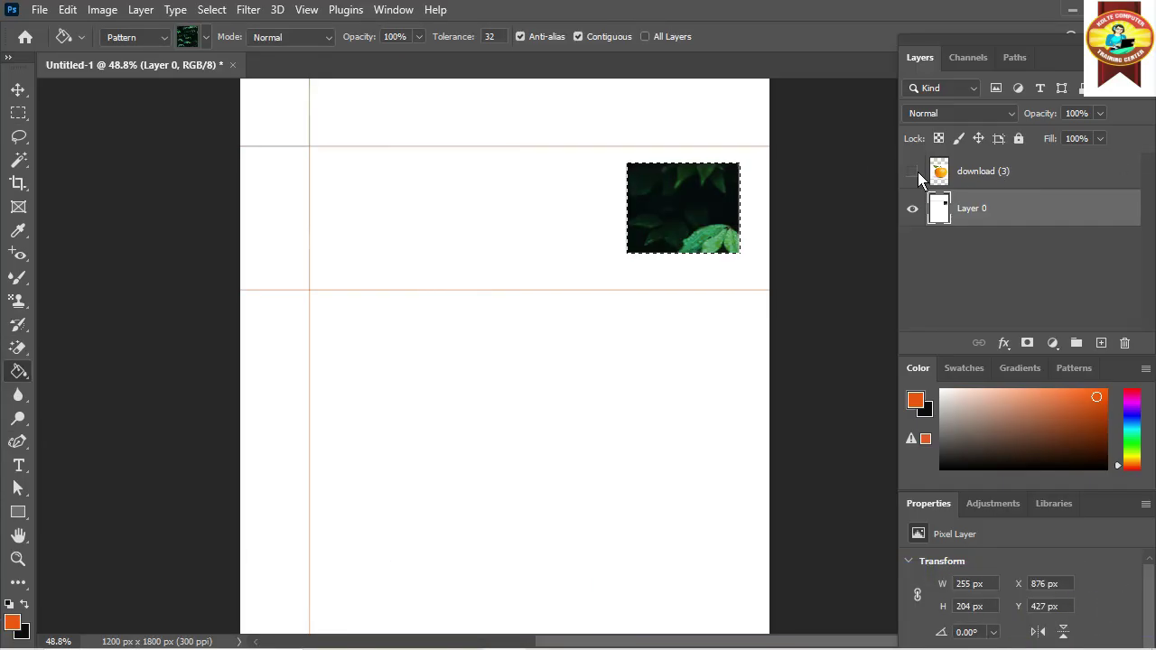
click(912, 172)
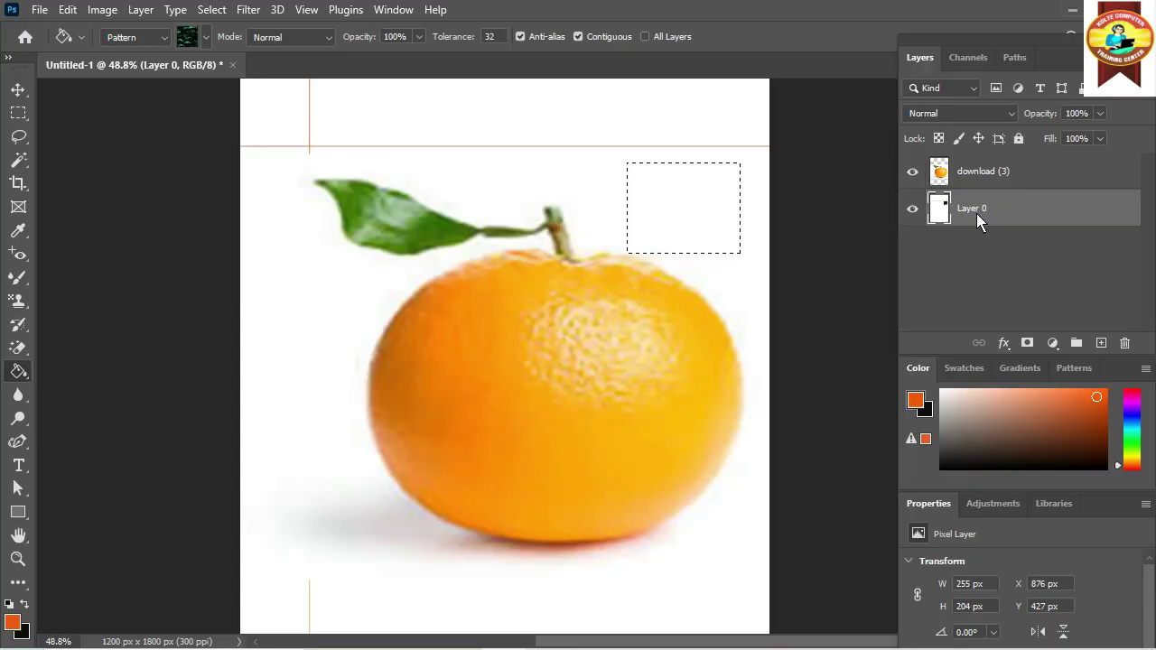
Fill the rectangular selection on the download (3) layer with the leaf pattern, and remove that fill
click(962, 170)
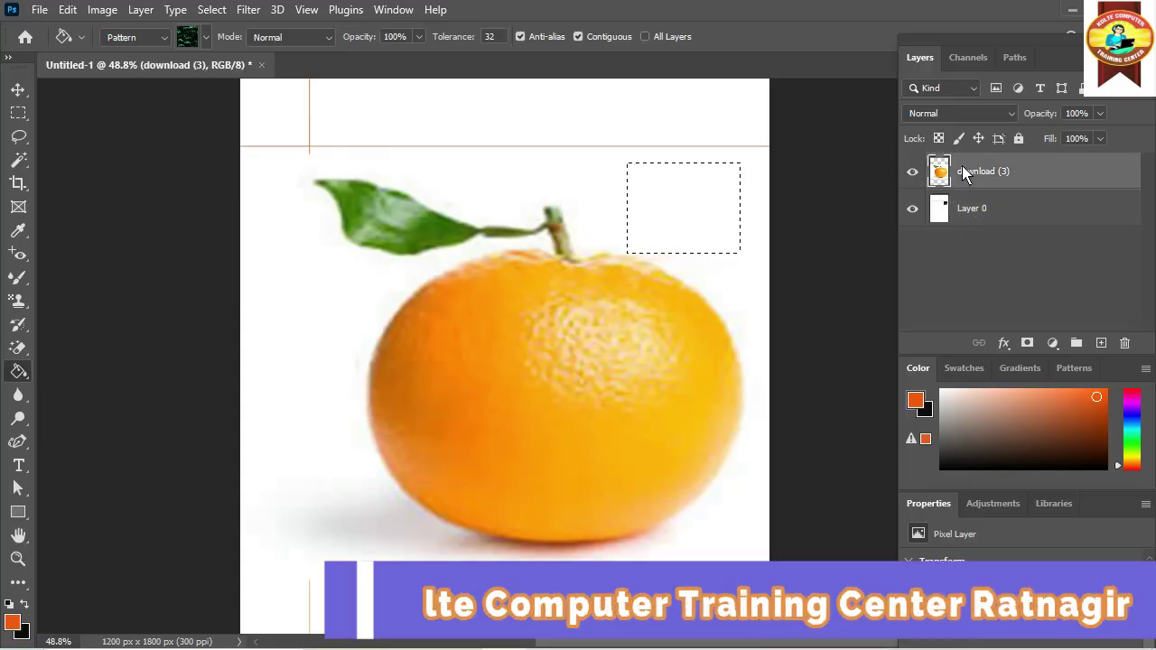
click(685, 185)
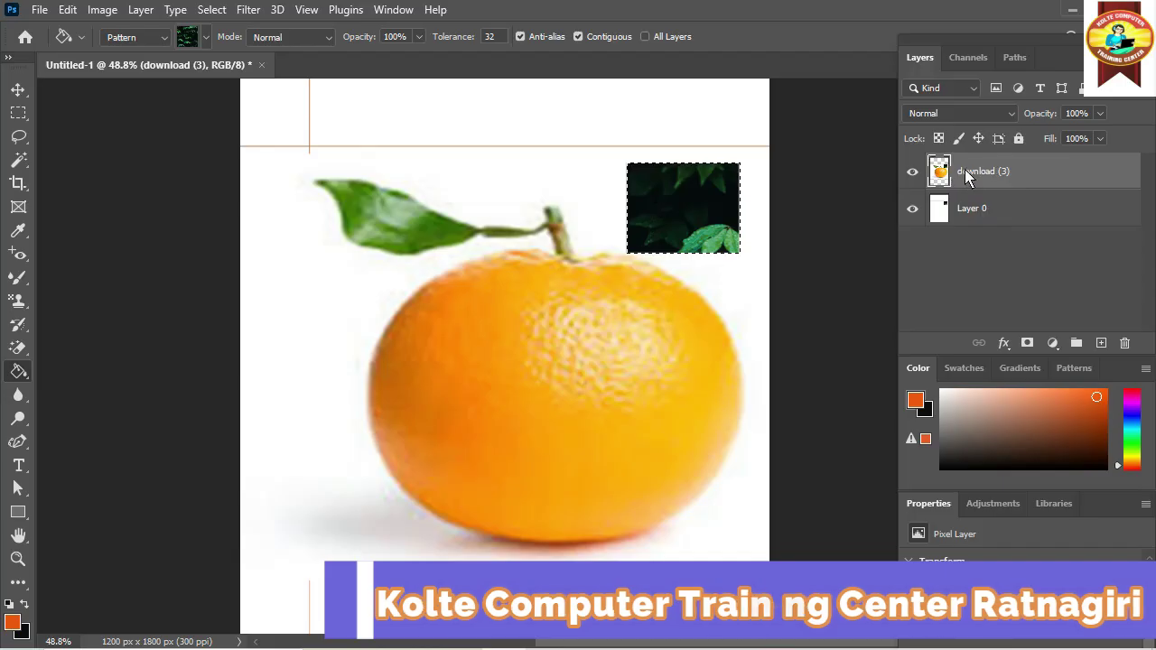
key(Delete)
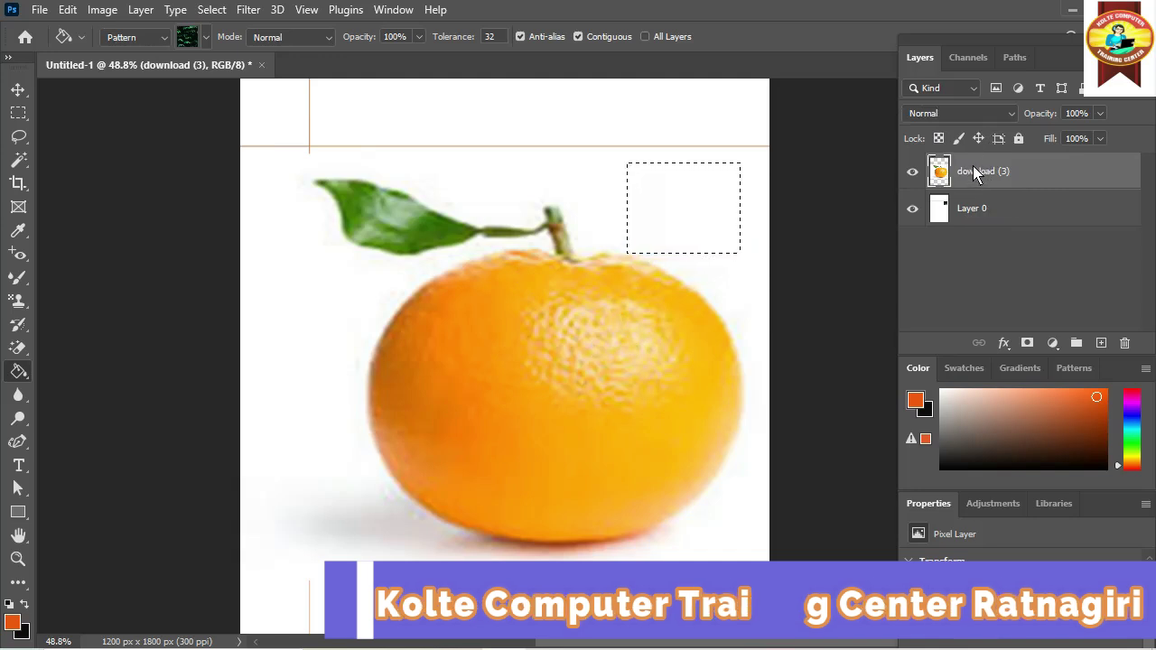
Fill the rectangular selection on the download (3) layer with the orange foreground colour
click(162, 43)
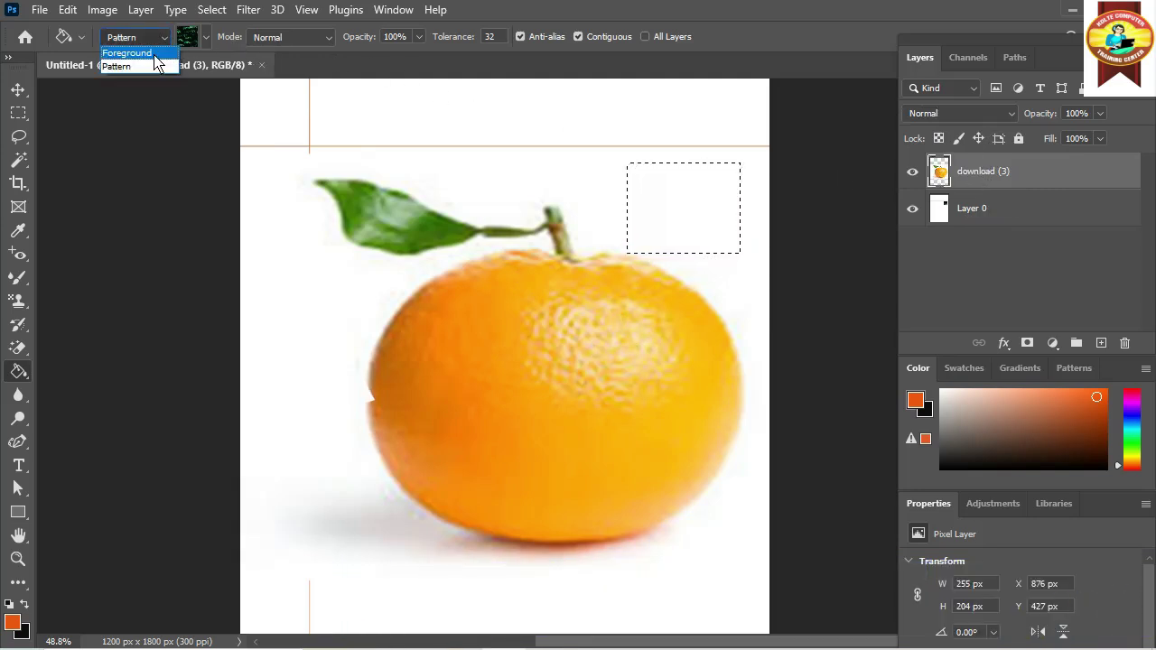
click(153, 53)
click(659, 183)
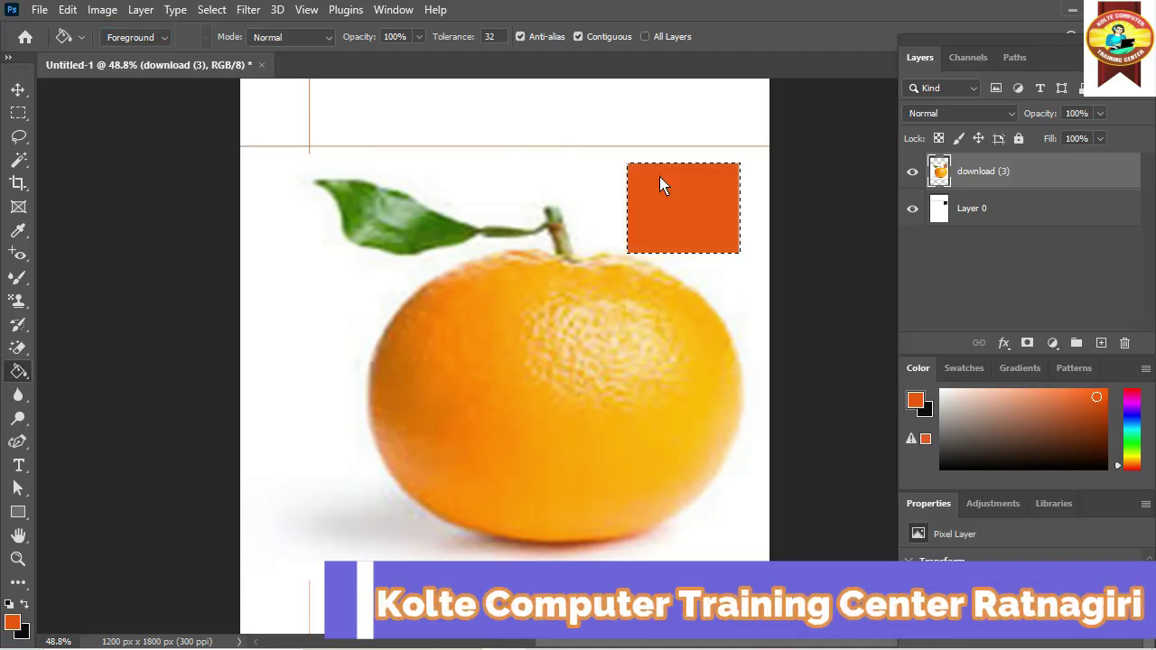
Set the Paint Bucket source to the first pattern in the Grass group and fill the rectangular selection with it
click(166, 40)
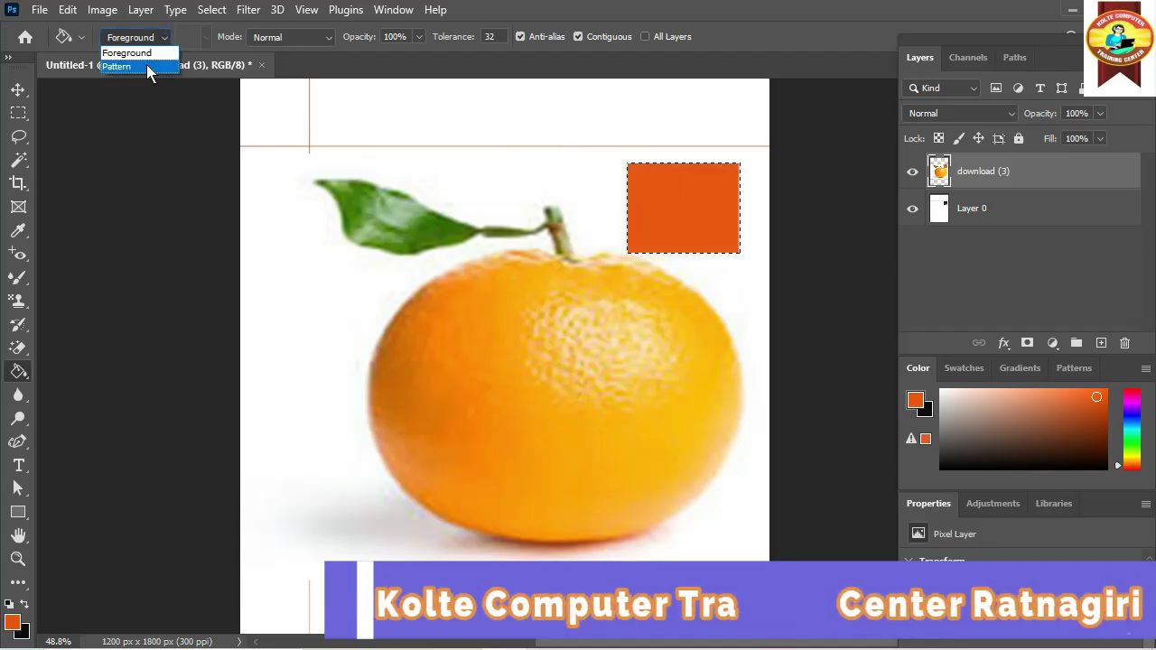
click(148, 67)
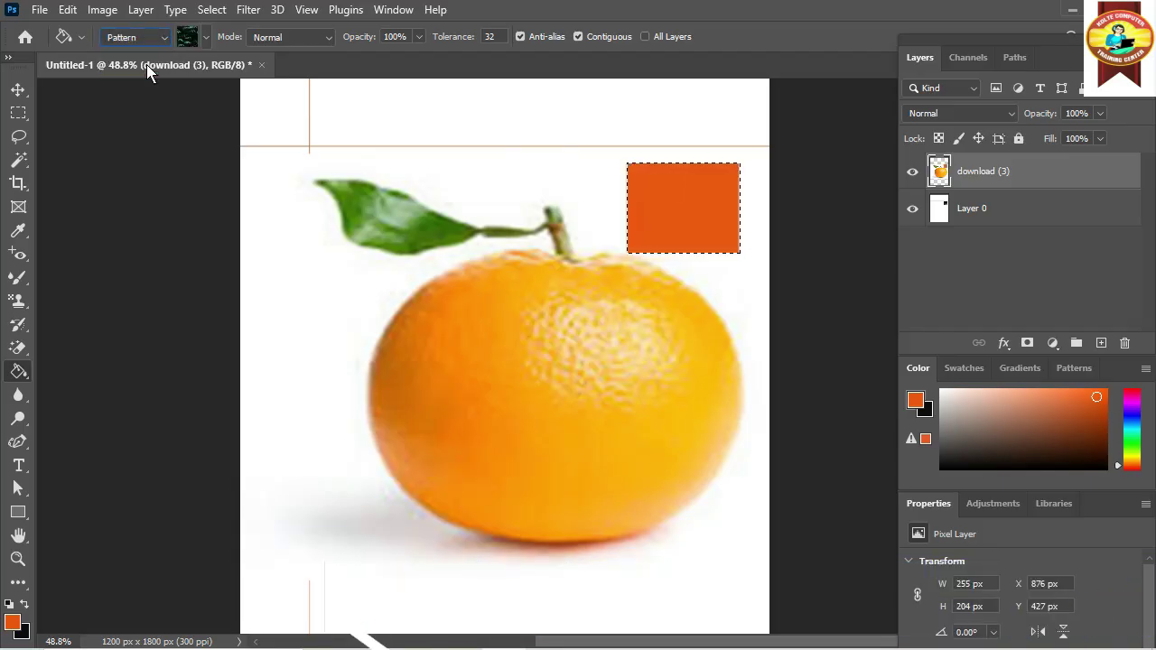
click(208, 38)
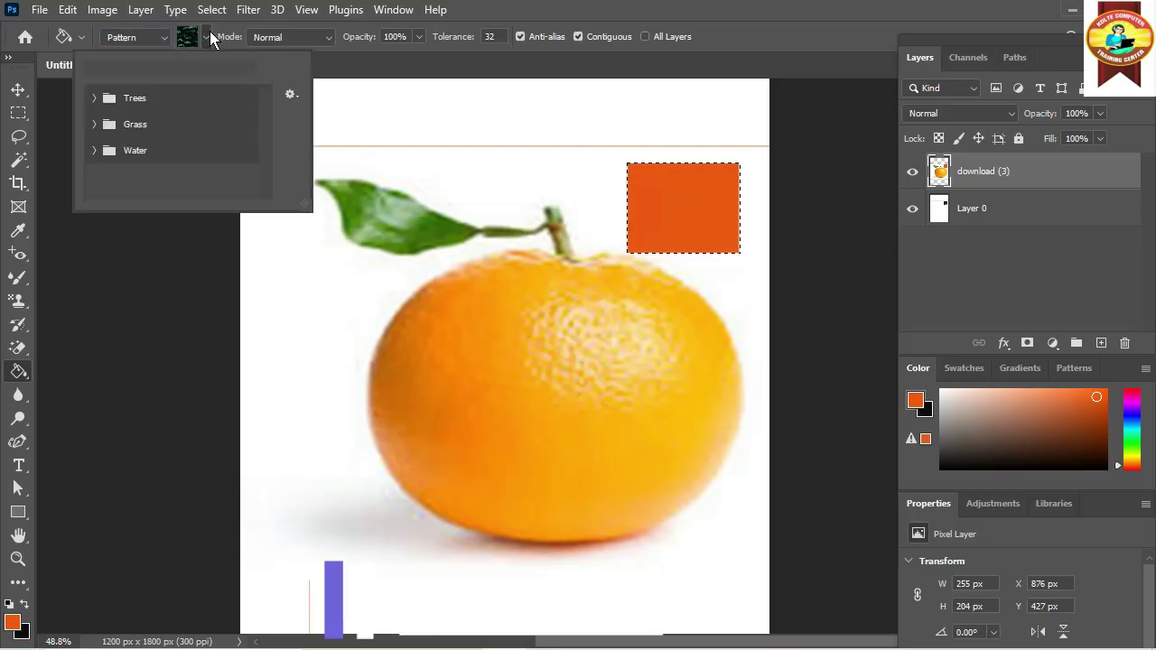
click(95, 125)
click(117, 152)
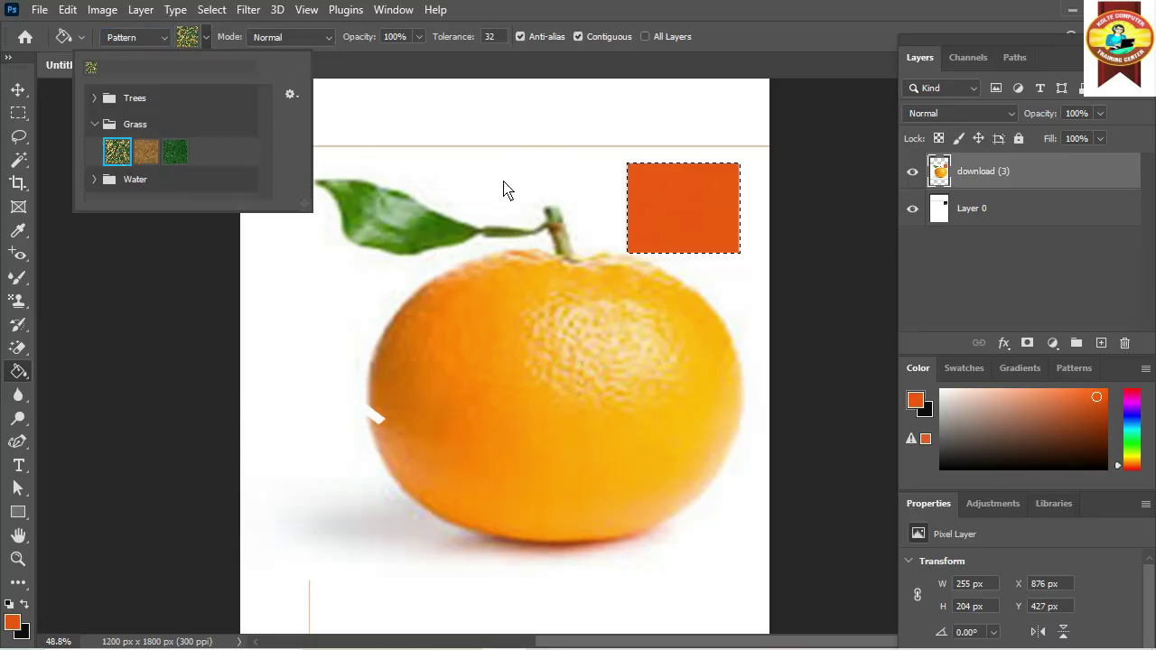
click(636, 183)
click(636, 183)
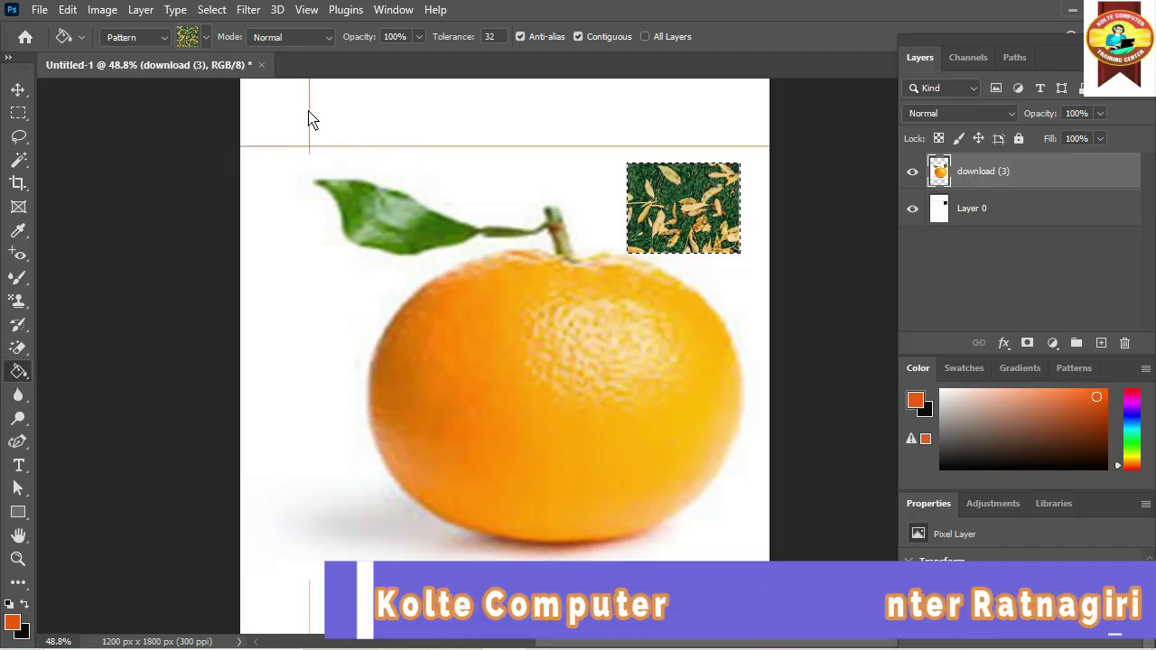
Undo the rectangle fills and the rectangular marquee back to the row and column selection
click(912, 208)
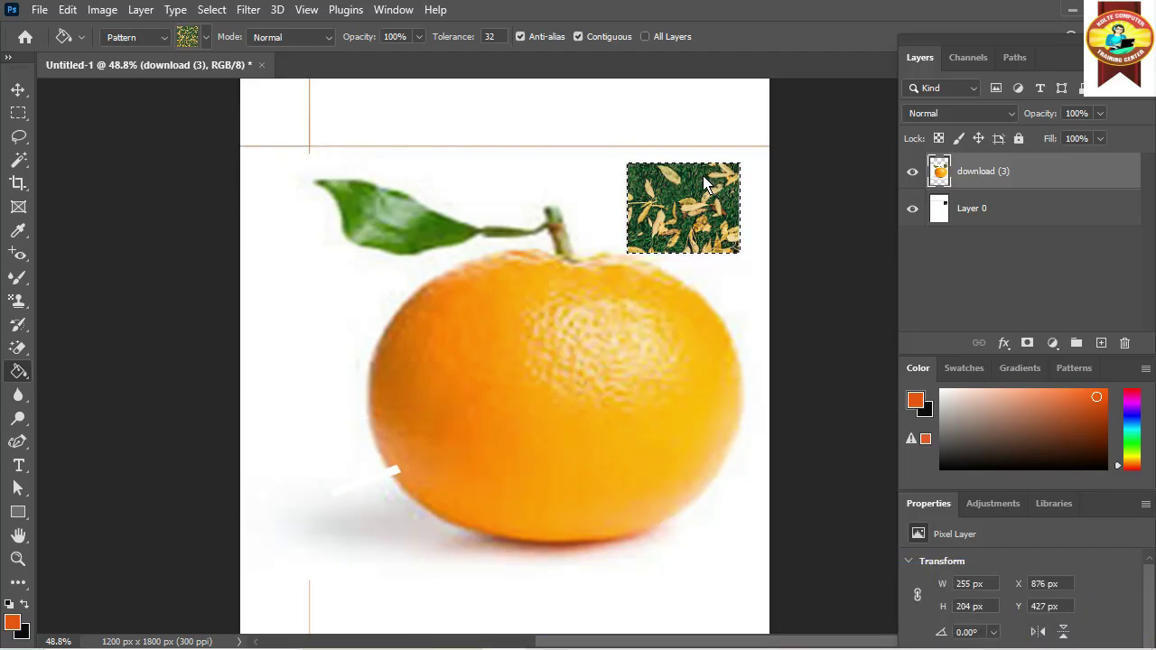
key(alt+BackSpace)
key(ctrl+z)
key(ctrl+z)
key(ctrl+shift+z)
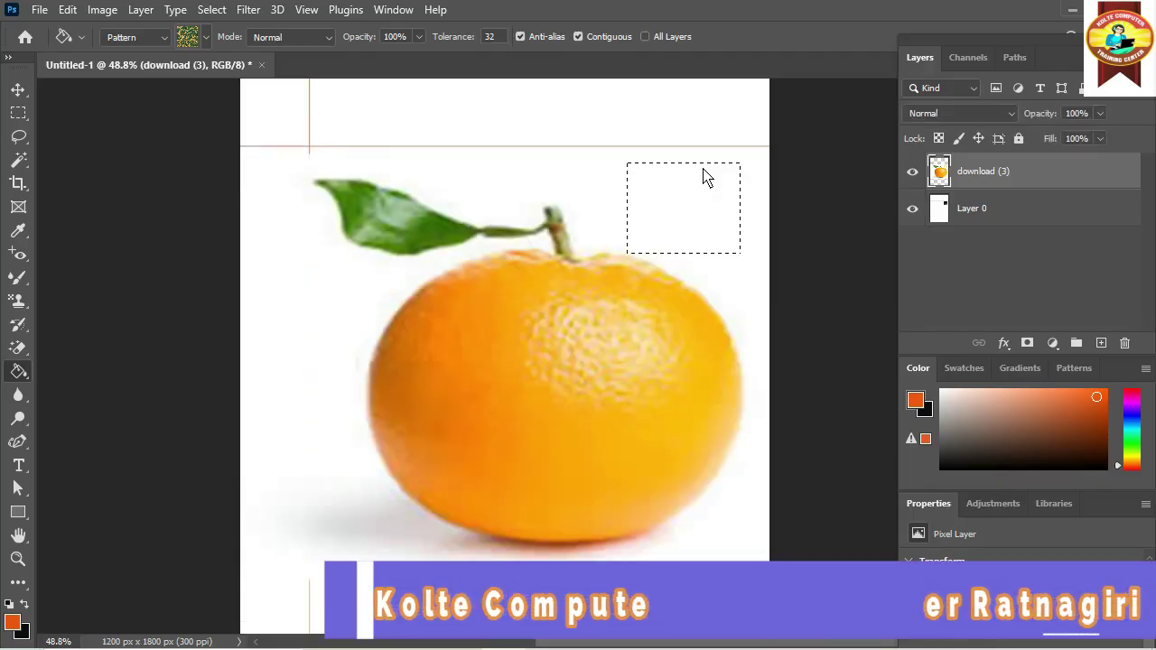
key(ctrl+z)
key(ctrl+z)
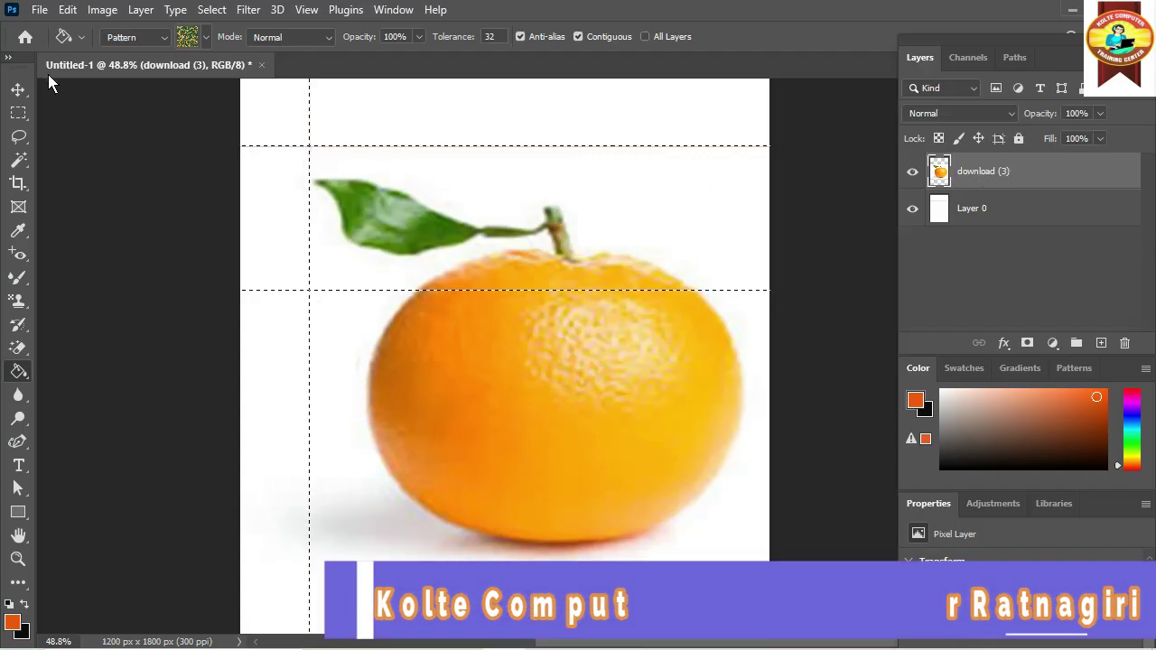
Deselect the row and column selection with the Rectangular Marquee tool to view the filled lines, and restore it
click(18, 113)
click(352, 113)
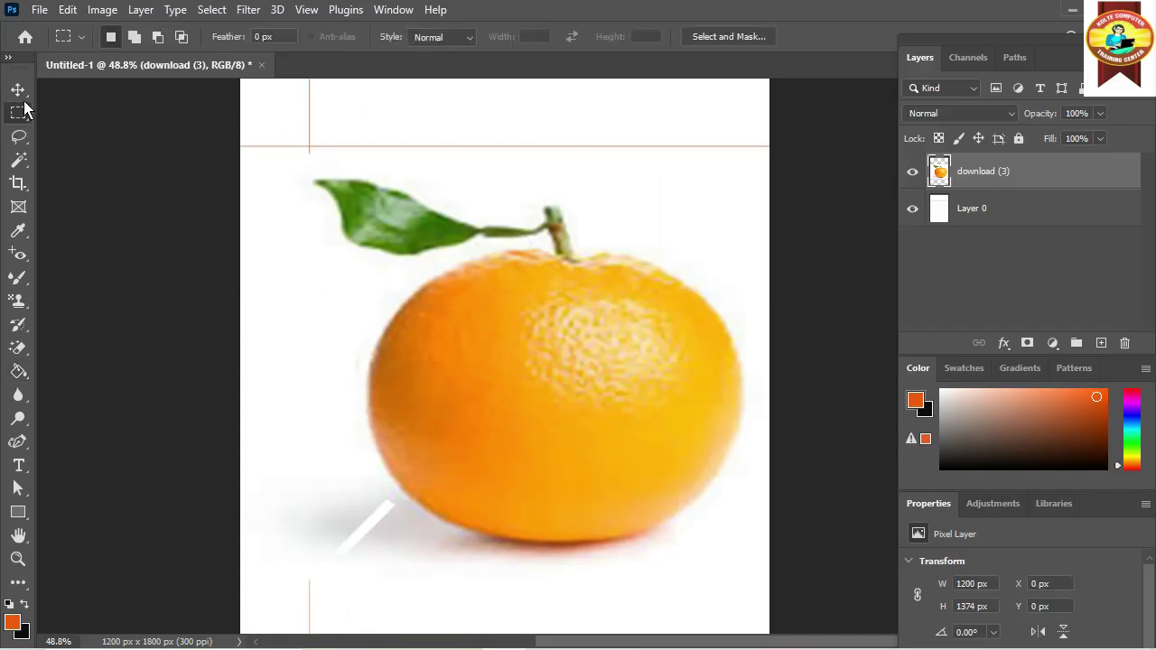
key(ctrl+z)
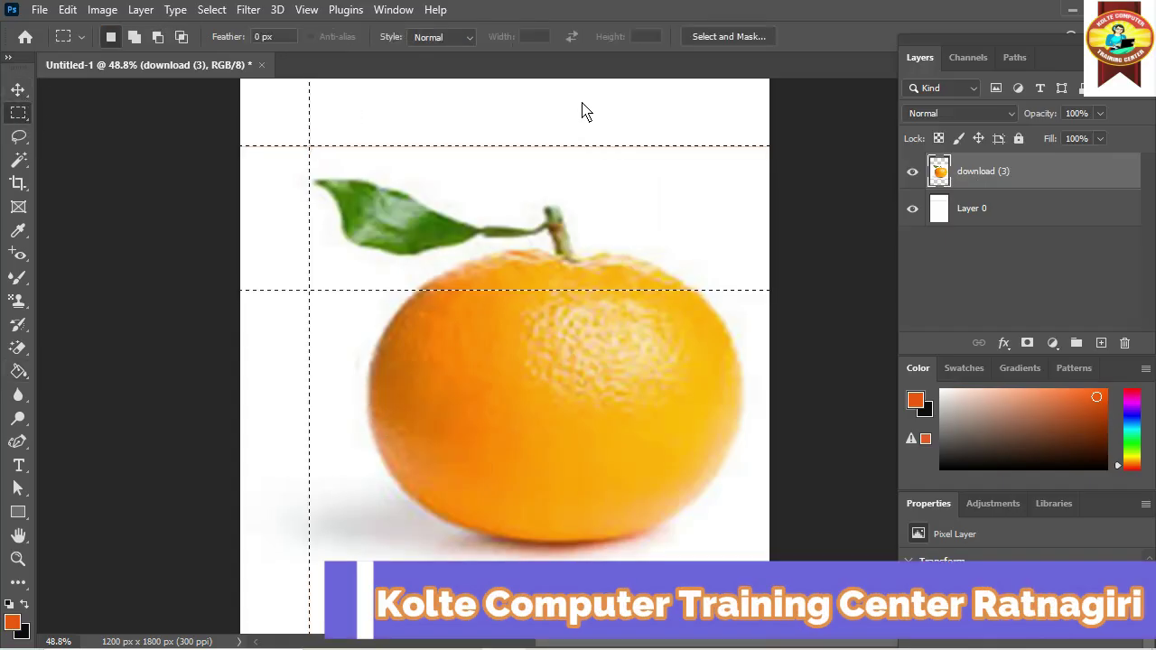
Undo the background conversion, line fills and rasterizing back to the single-row selection on the download (3) smart object
key(ctrl+z)
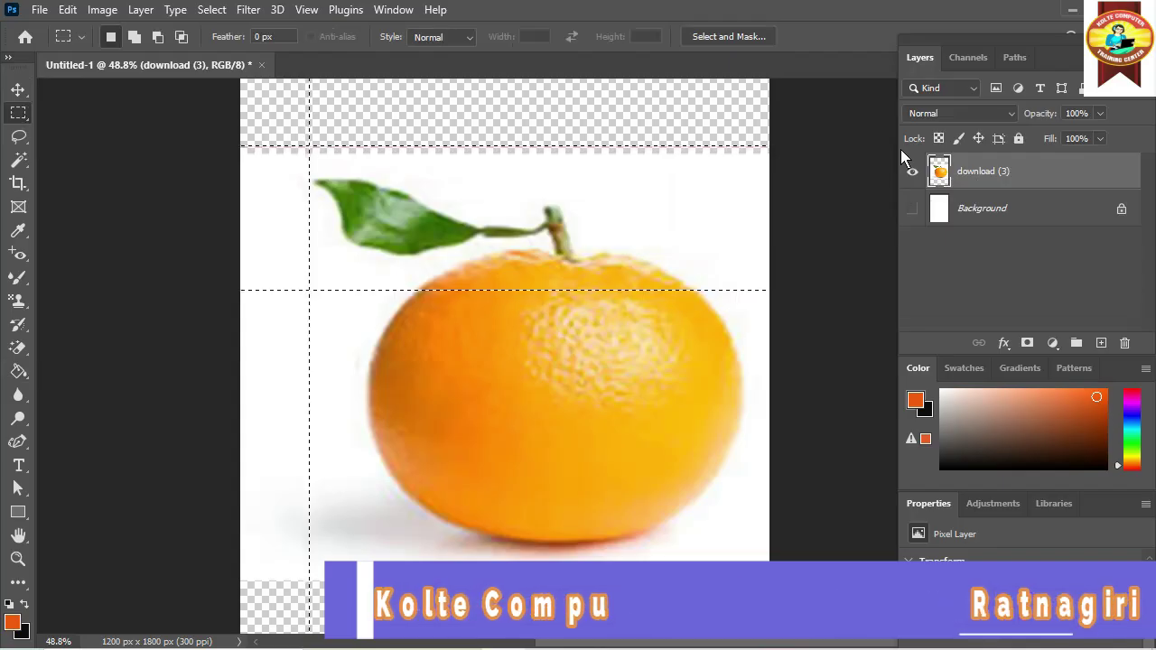
click(904, 161)
click(904, 163)
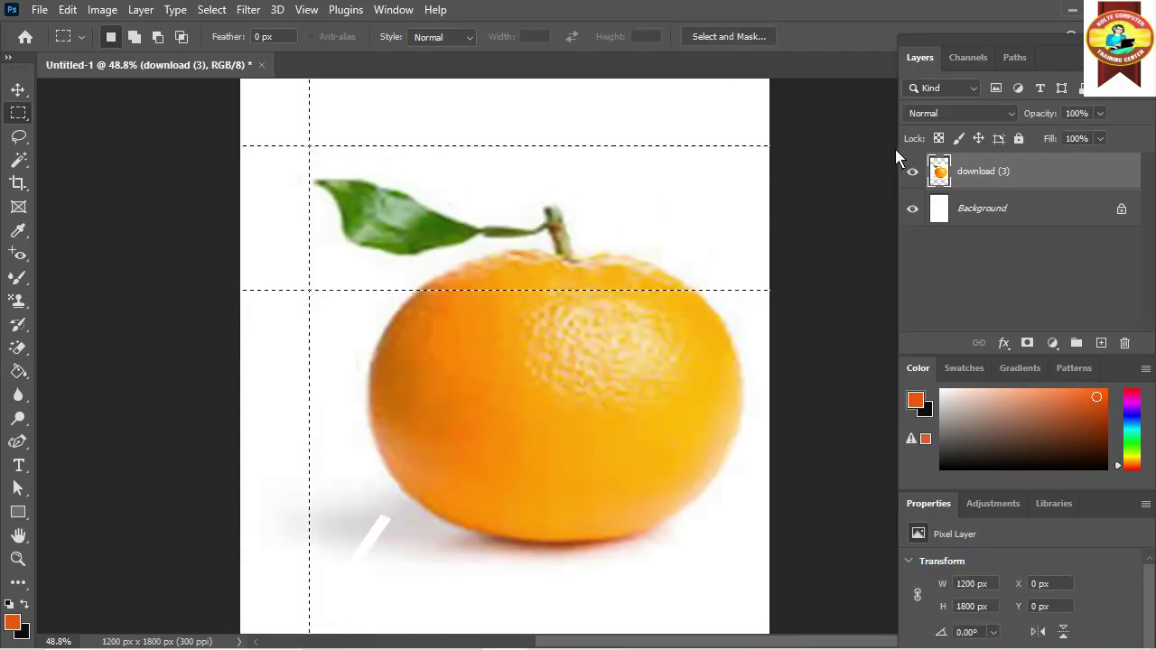
click(192, 163)
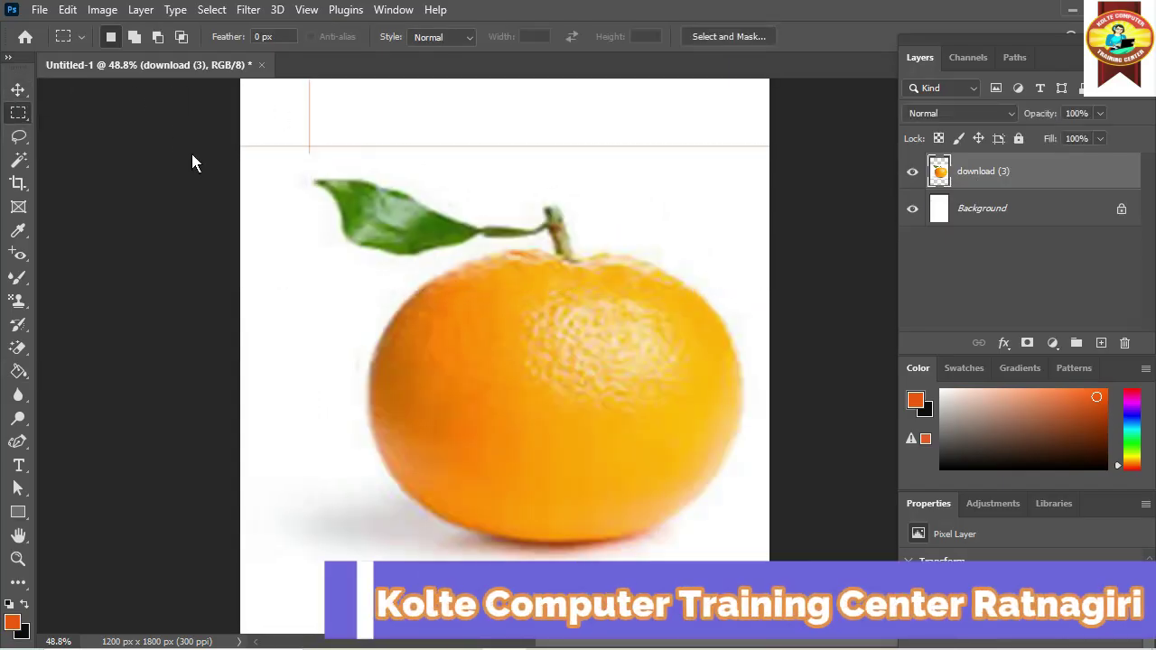
key(ctrl+z)
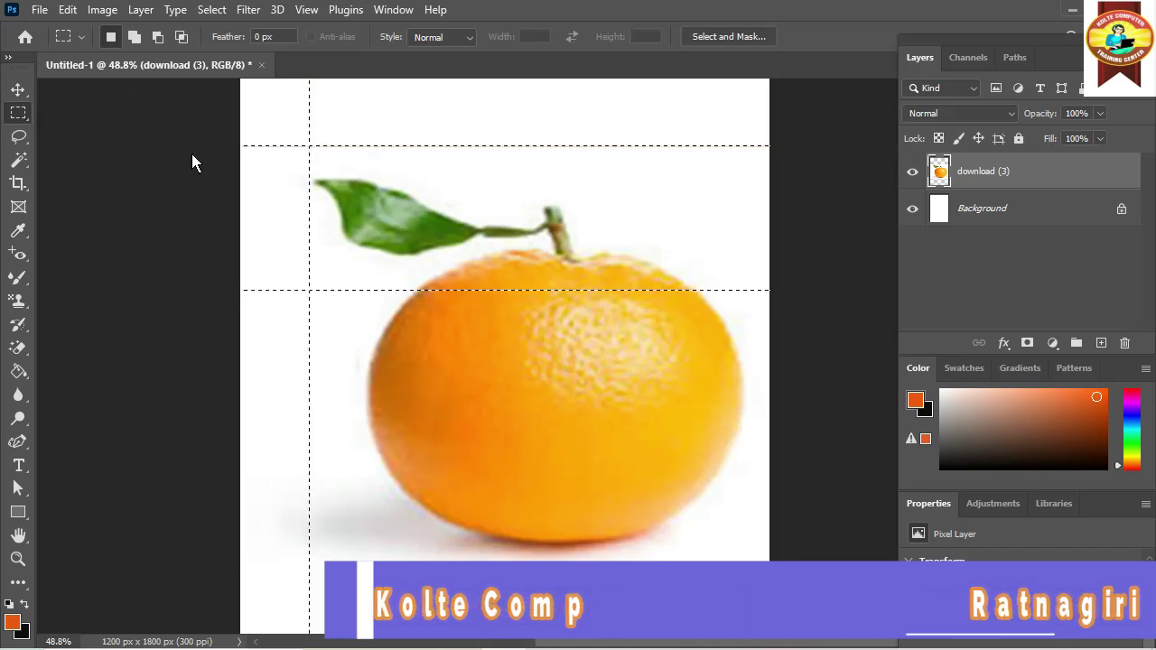
key(ctrl+d)
key(ctrl+a)
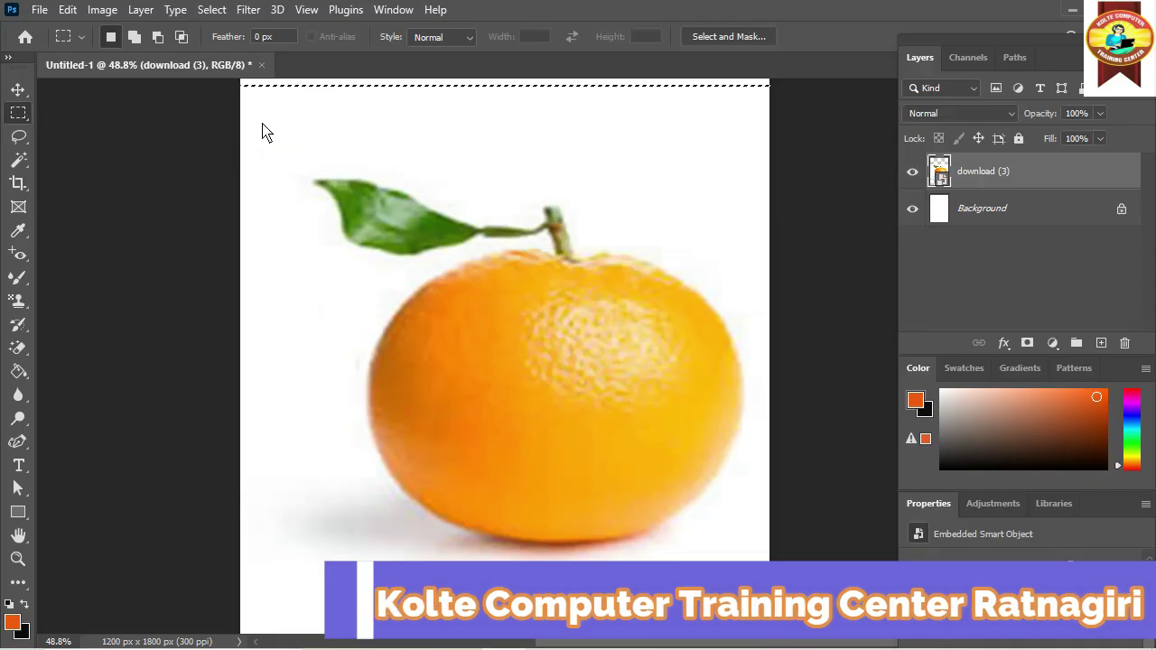
Trace a freehand Lasso selection around the whole orange, including its stem and leaf
click(20, 137)
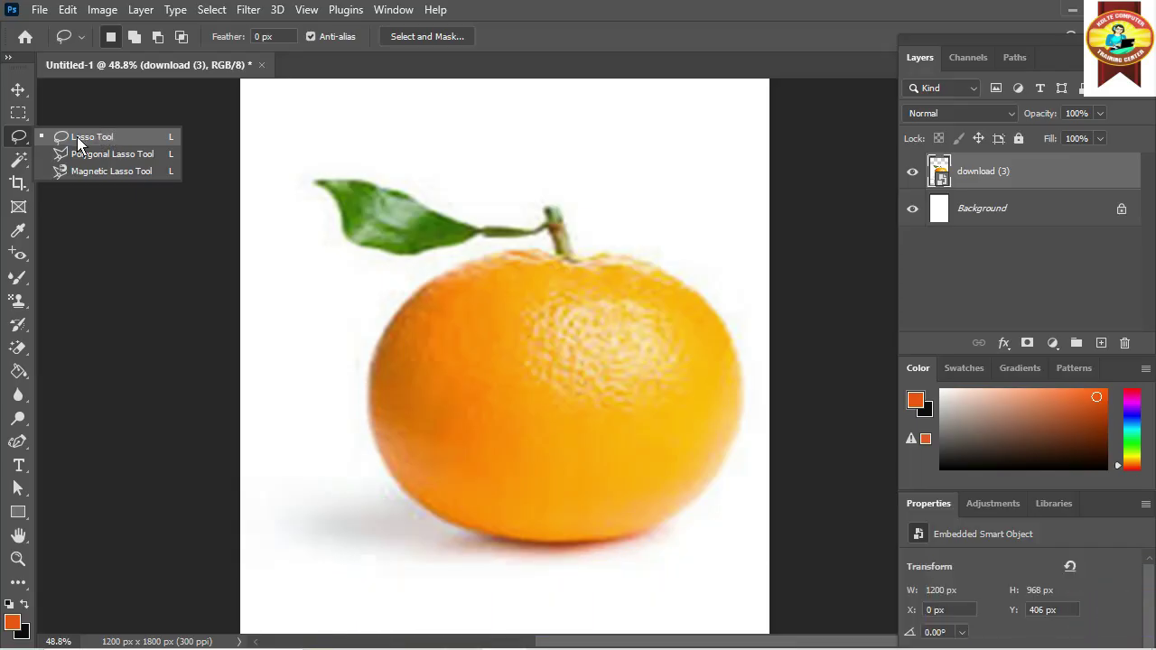
click(104, 138)
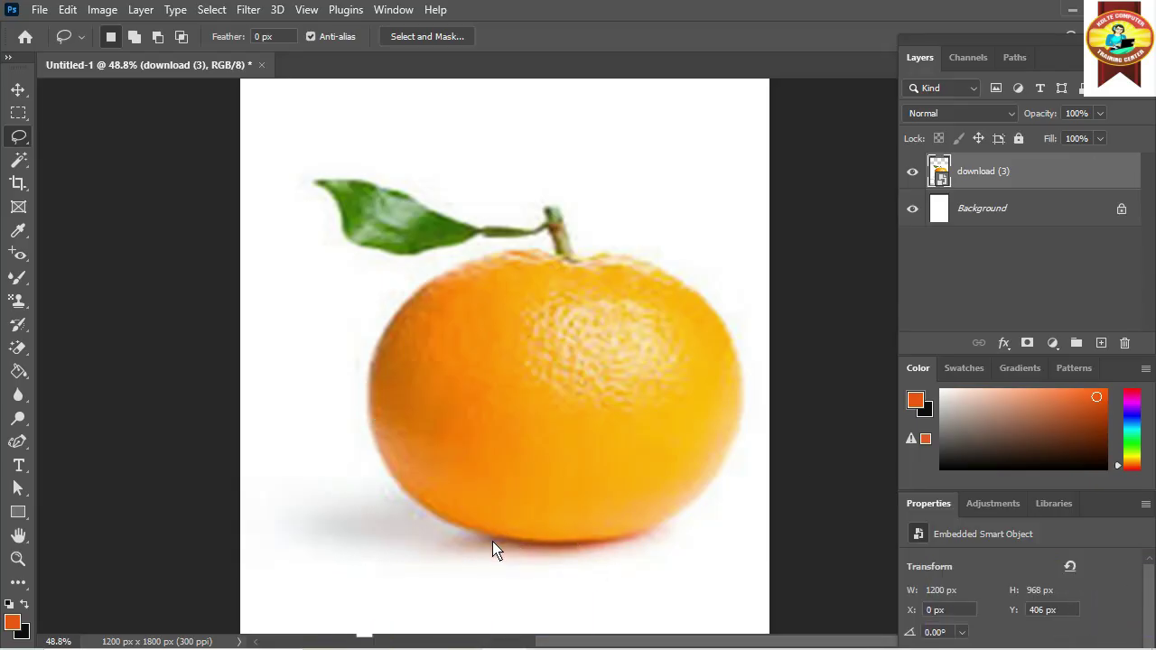
drag(493, 544, 437, 529)
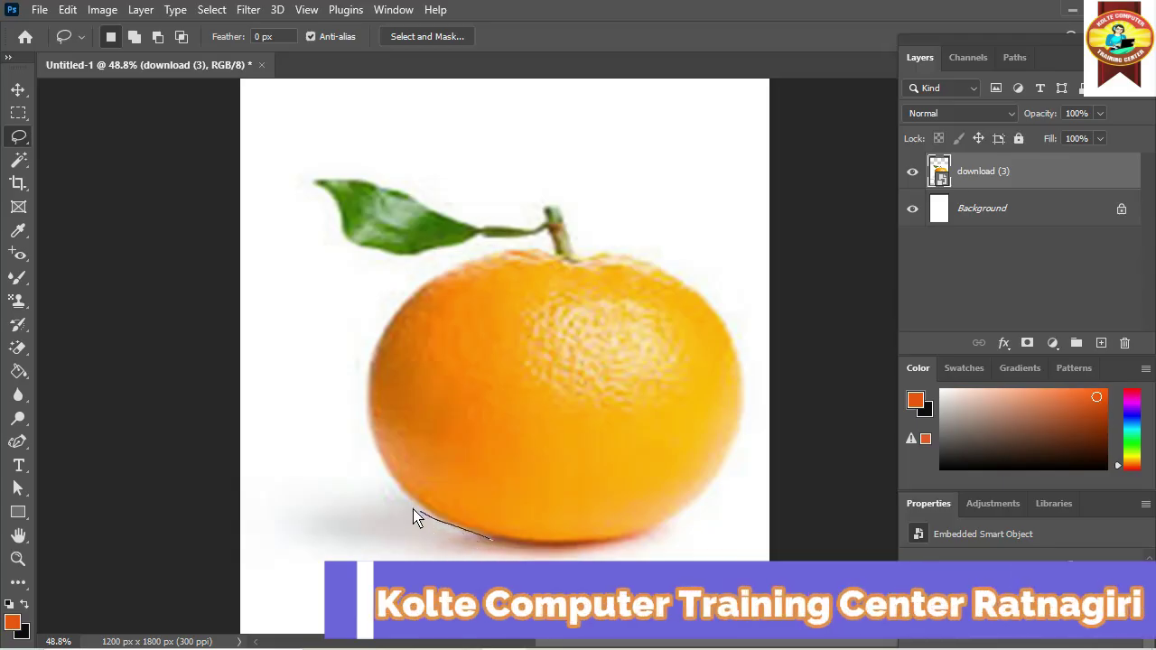
drag(379, 466, 379, 347)
mouse_move(487, 258)
mouse_down()
mouse_move(554, 250)
mouse_move(542, 228)
mouse_up()
mouse_move(477, 242)
mouse_down()
mouse_move(394, 260)
mouse_move(345, 250)
mouse_up()
mouse_move(326, 185)
mouse_down()
mouse_move(529, 225)
mouse_move(561, 204)
mouse_move(578, 248)
mouse_move(669, 262)
mouse_move(708, 291)
mouse_move(738, 324)
mouse_move(753, 400)
mouse_move(741, 478)
mouse_move(707, 532)
mouse_up()
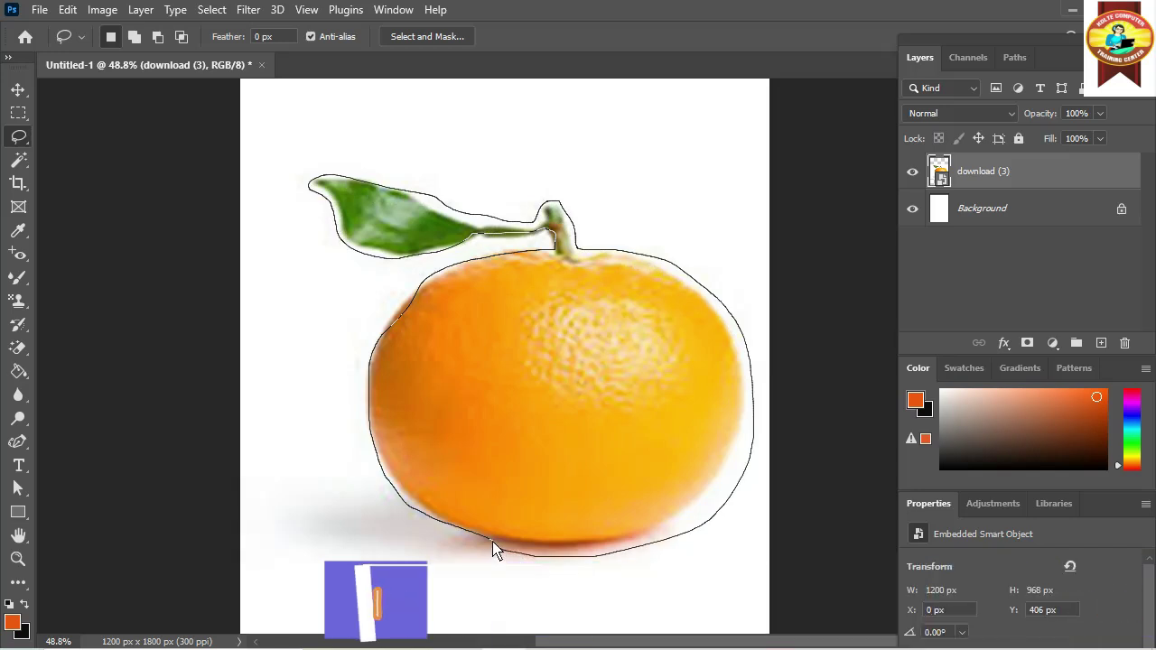
drag(496, 551, 496, 550)
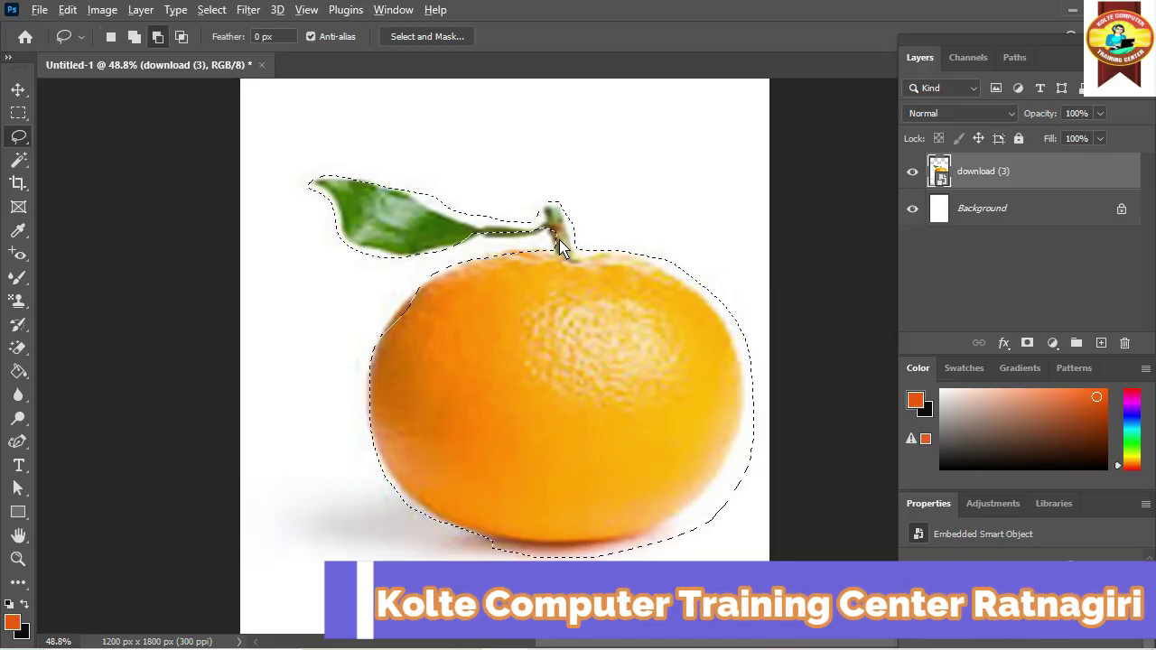
Add the missed area along the stem's inner edge to the lasso selection
scroll(560, 250, up, 1)
scroll(561, 250, up, 1)
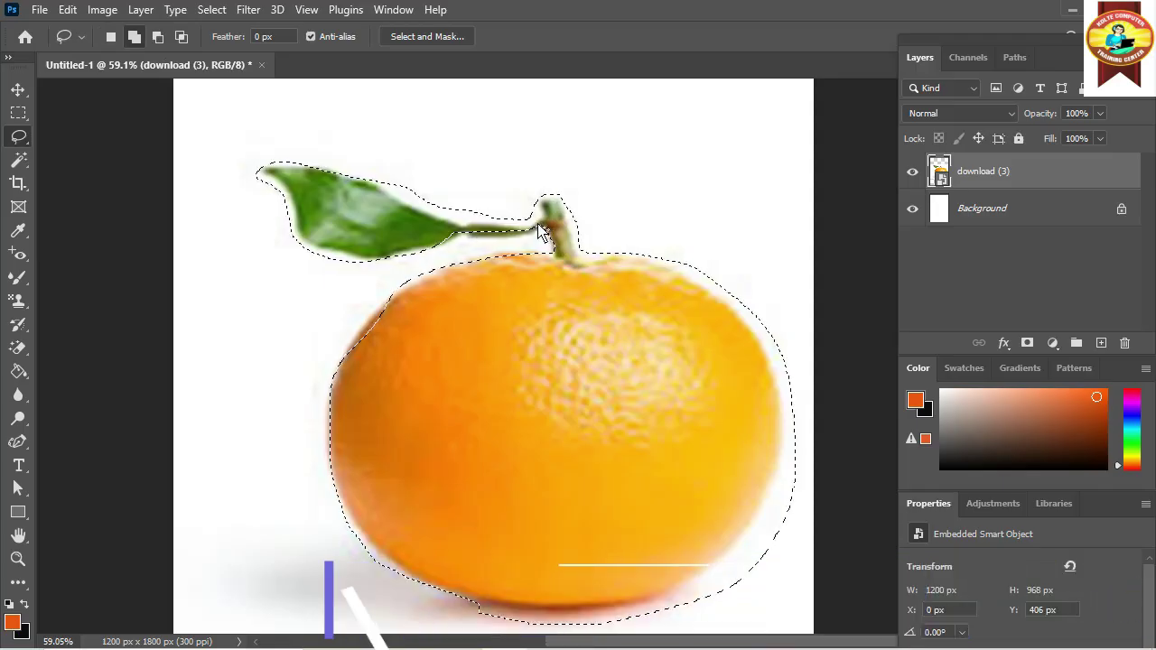
drag(534, 244, 506, 236)
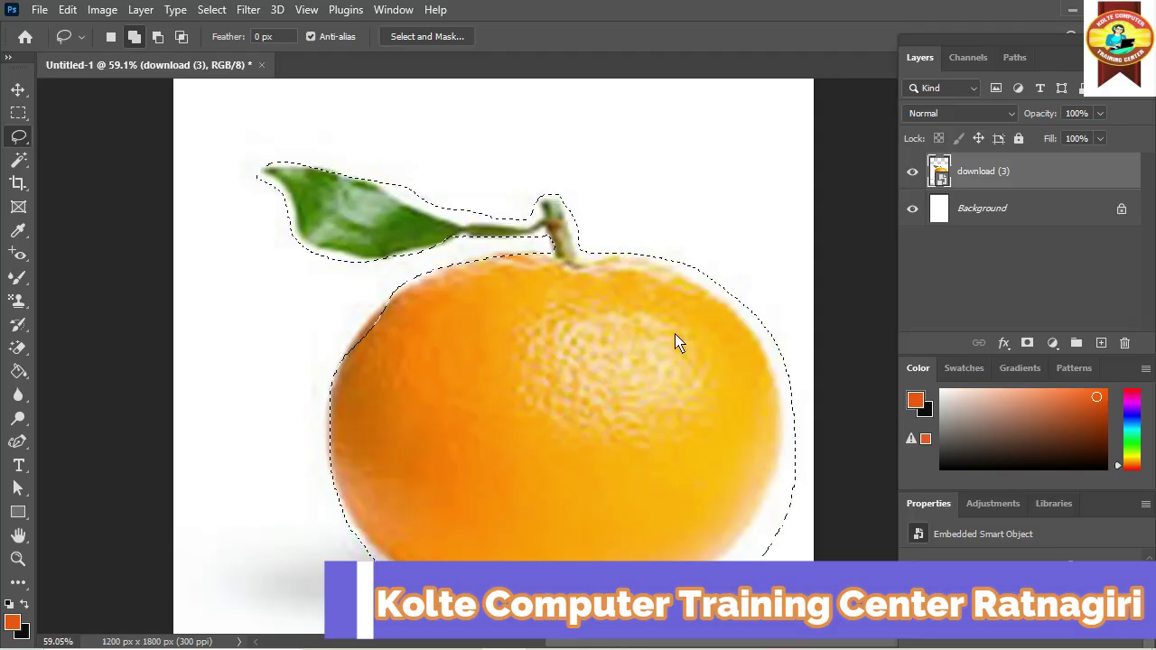
Subtract the excess white background along the orange's right side from the lasso selection
click(157, 37)
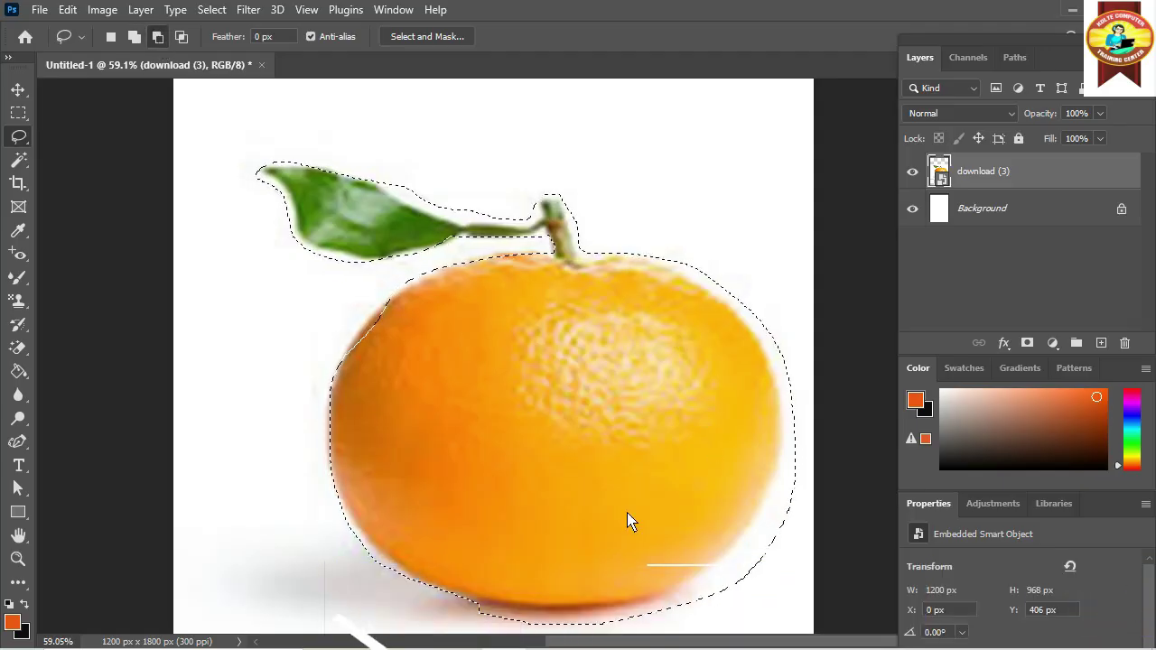
drag(718, 583, 790, 488)
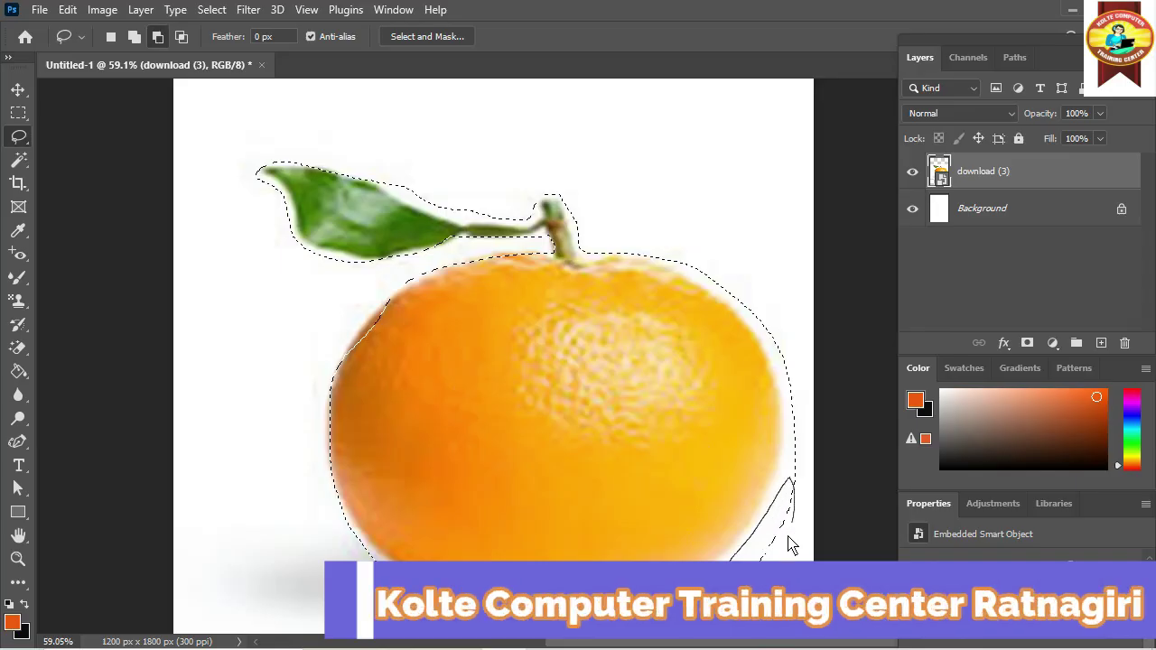
drag(761, 561, 696, 599)
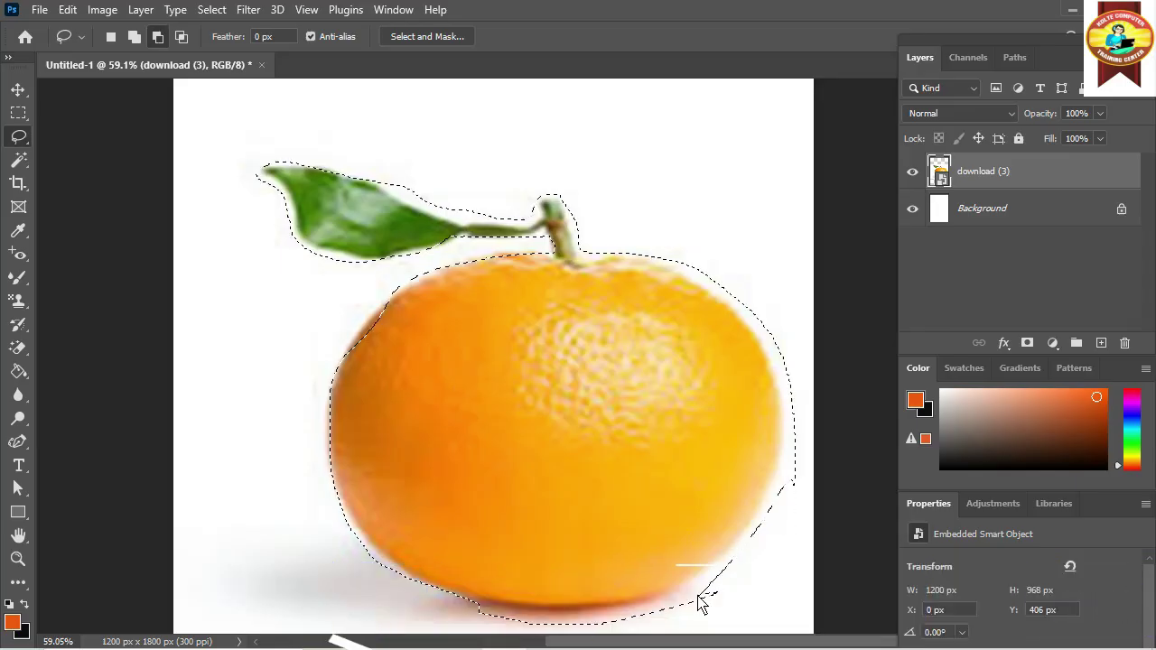
mouse_move(788, 502)
mouse_down()
mouse_move(797, 413)
mouse_move(805, 478)
mouse_move(791, 511)
mouse_up()
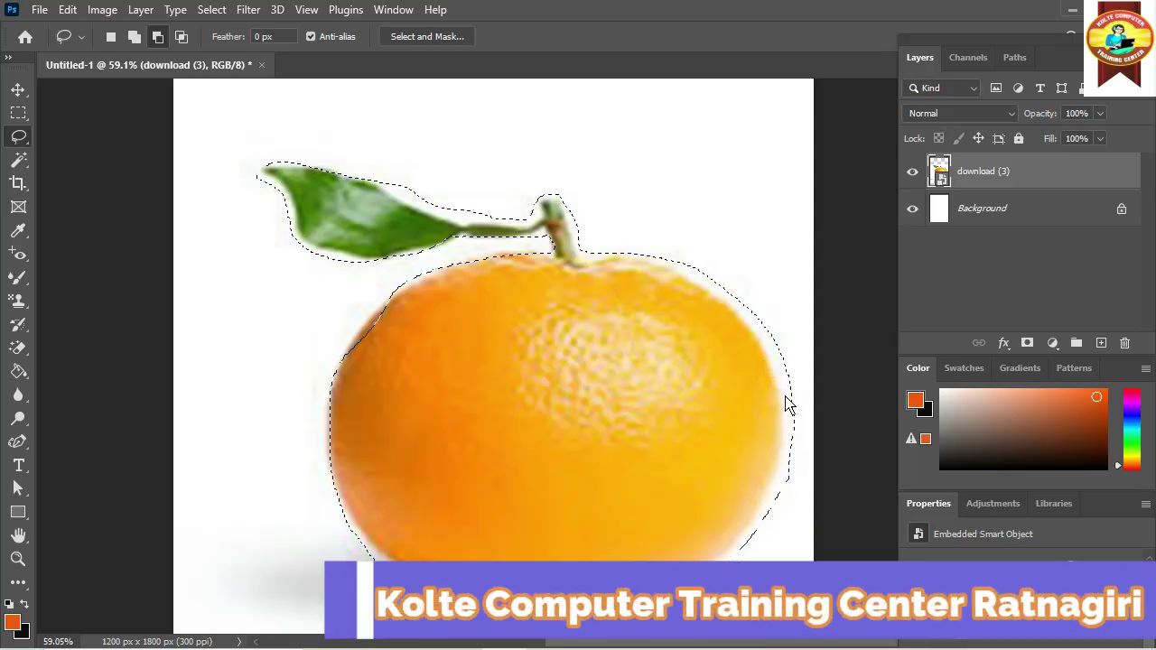
mouse_move(800, 408)
mouse_down()
mouse_move(783, 312)
mouse_move(736, 264)
mouse_move(709, 278)
mouse_up()
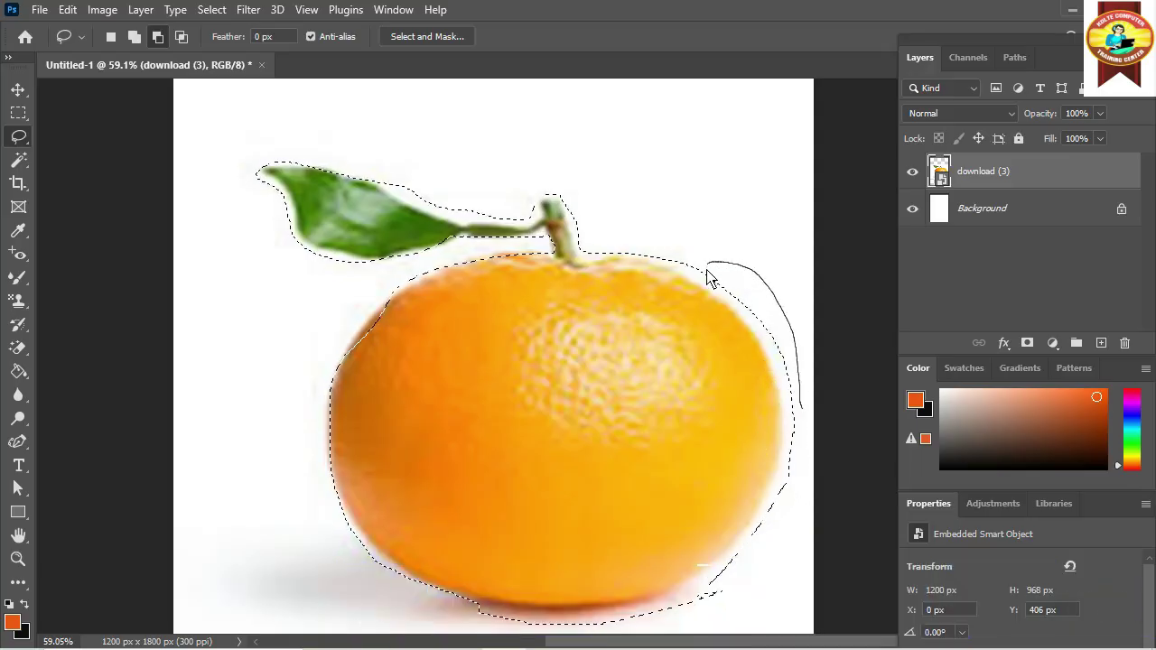
mouse_move(770, 372)
mouse_down()
mouse_move(793, 430)
mouse_move(804, 413)
mouse_move(682, 595)
mouse_move(702, 598)
mouse_move(740, 572)
mouse_move(702, 593)
mouse_move(691, 641)
mouse_move(524, 623)
mouse_move(379, 564)
mouse_up()
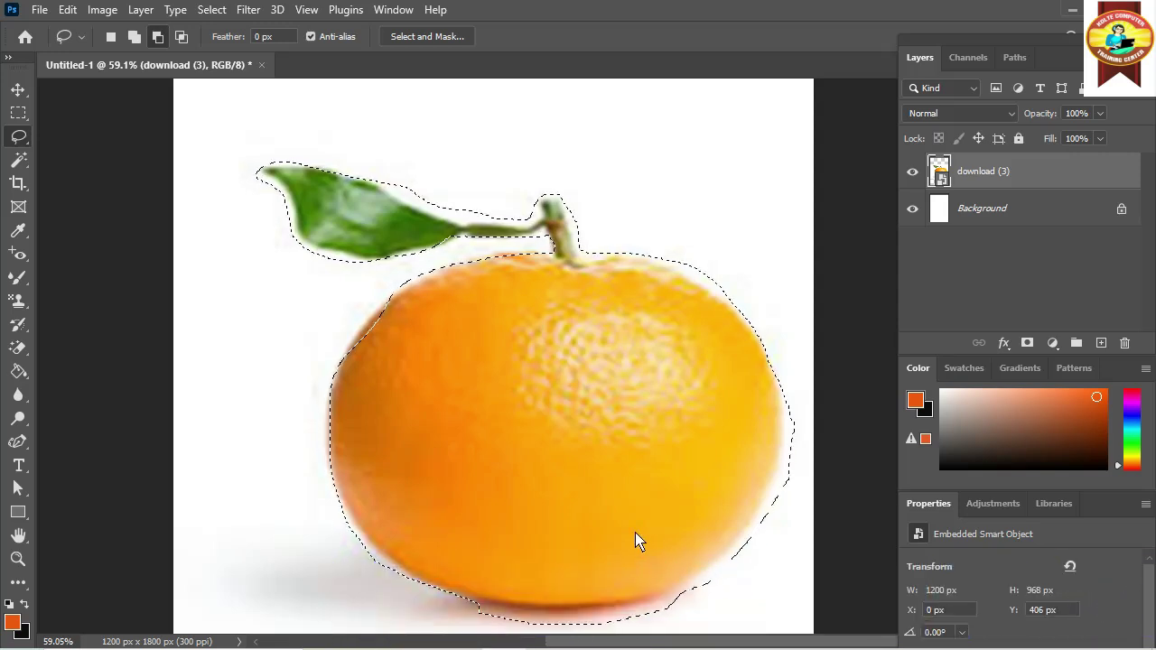
Add the missed sliver on the orange's upper-left edge to the lasso selection
click(134, 36)
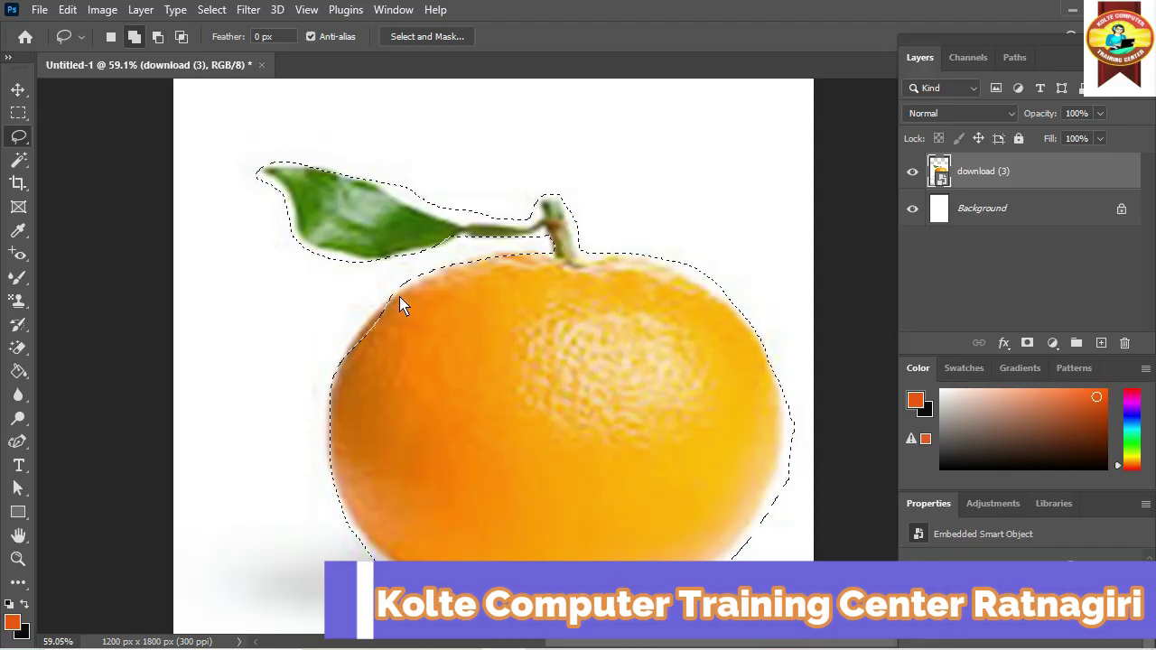
mouse_move(400, 304)
mouse_down()
mouse_move(348, 338)
mouse_move(339, 370)
mouse_up()
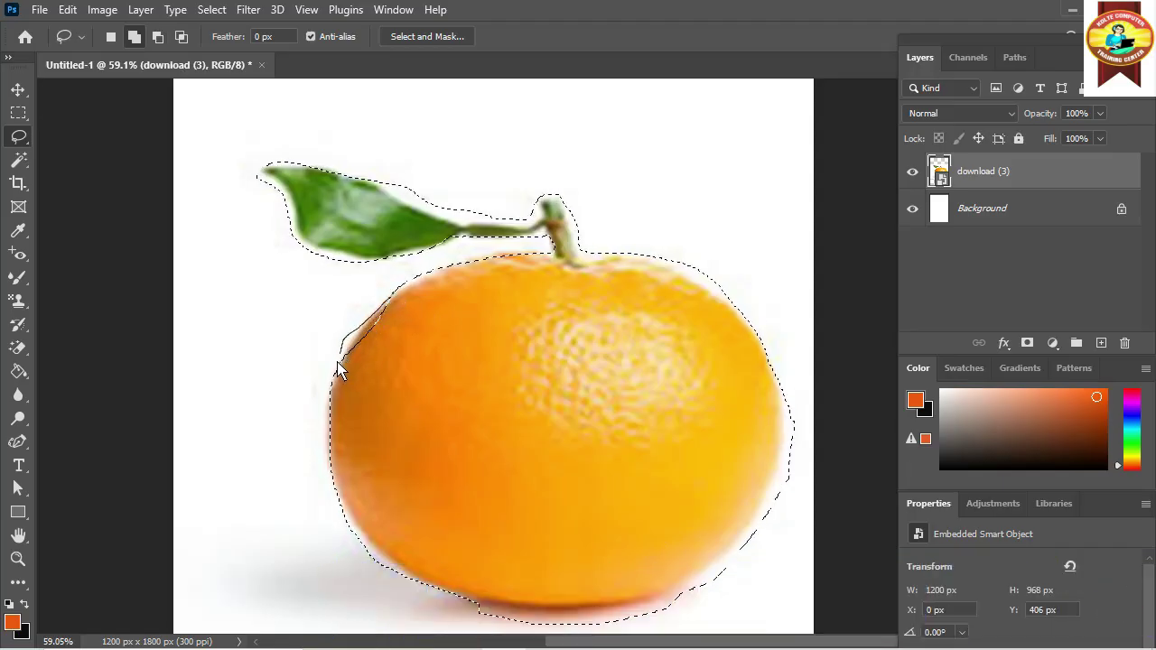
drag(404, 301, 394, 304)
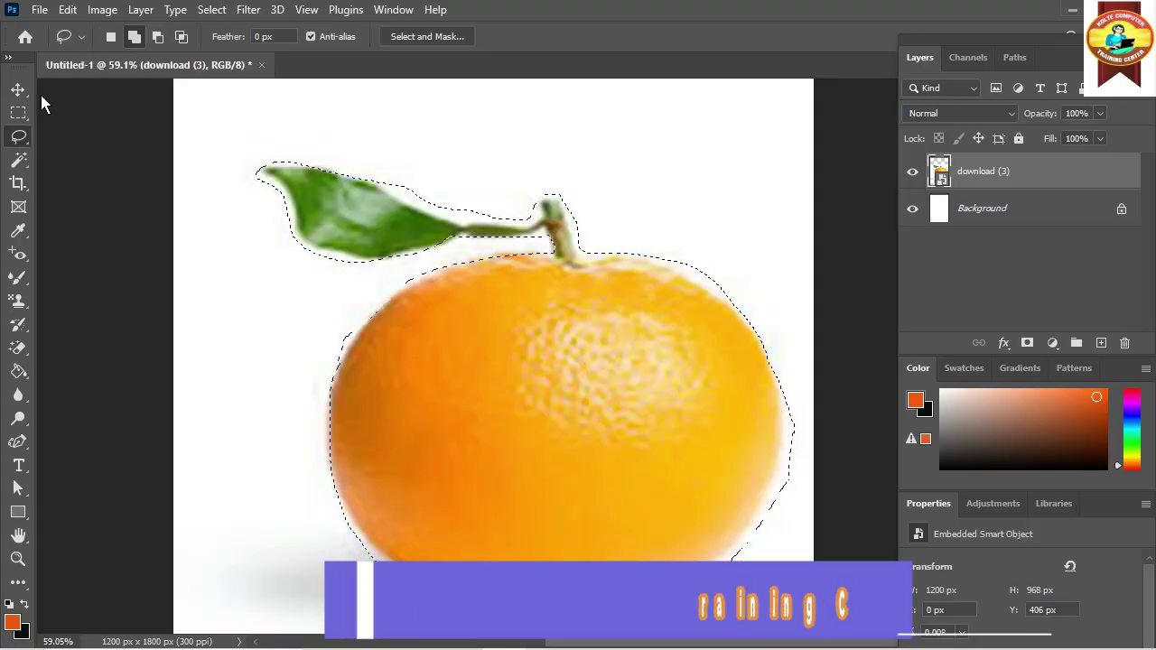
Replace the lasso selection with a single-row selection above the leaf, and clear it using the Rectangular Marquee tool
click(18, 113)
click(203, 156)
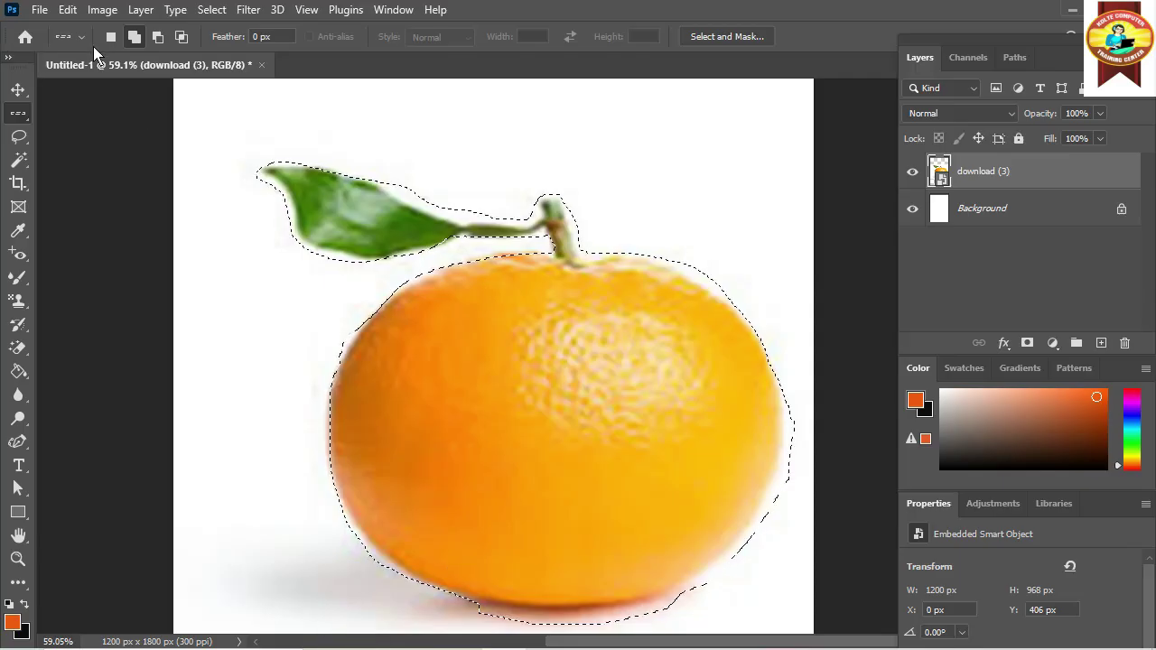
click(203, 101)
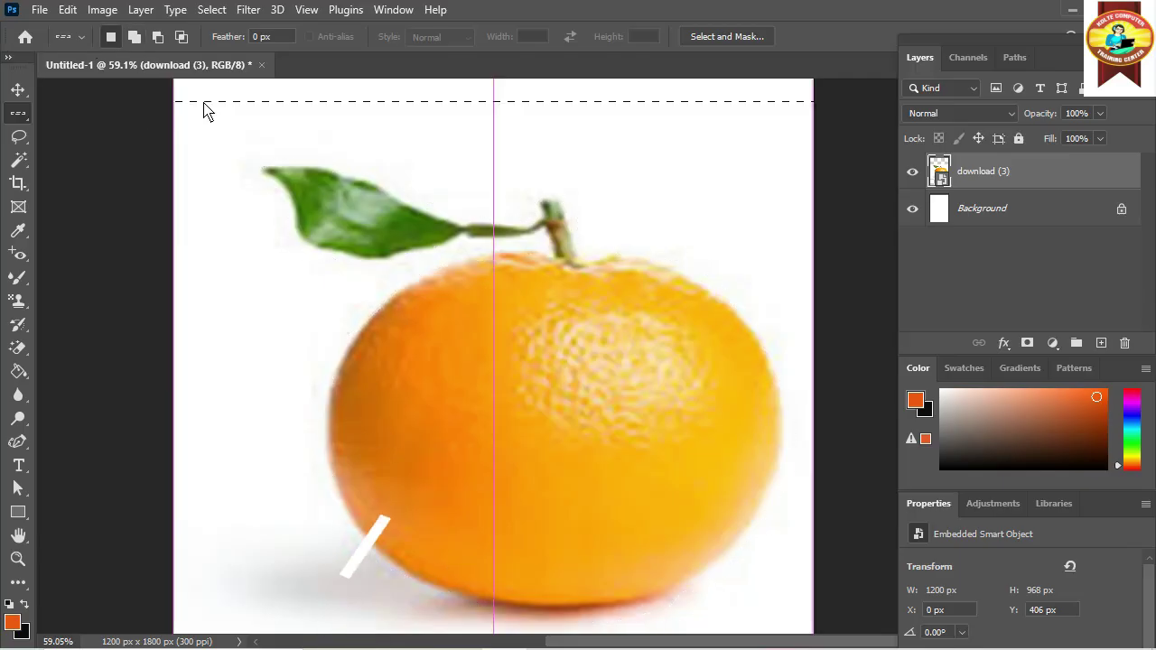
right_click(10, 122)
click(52, 112)
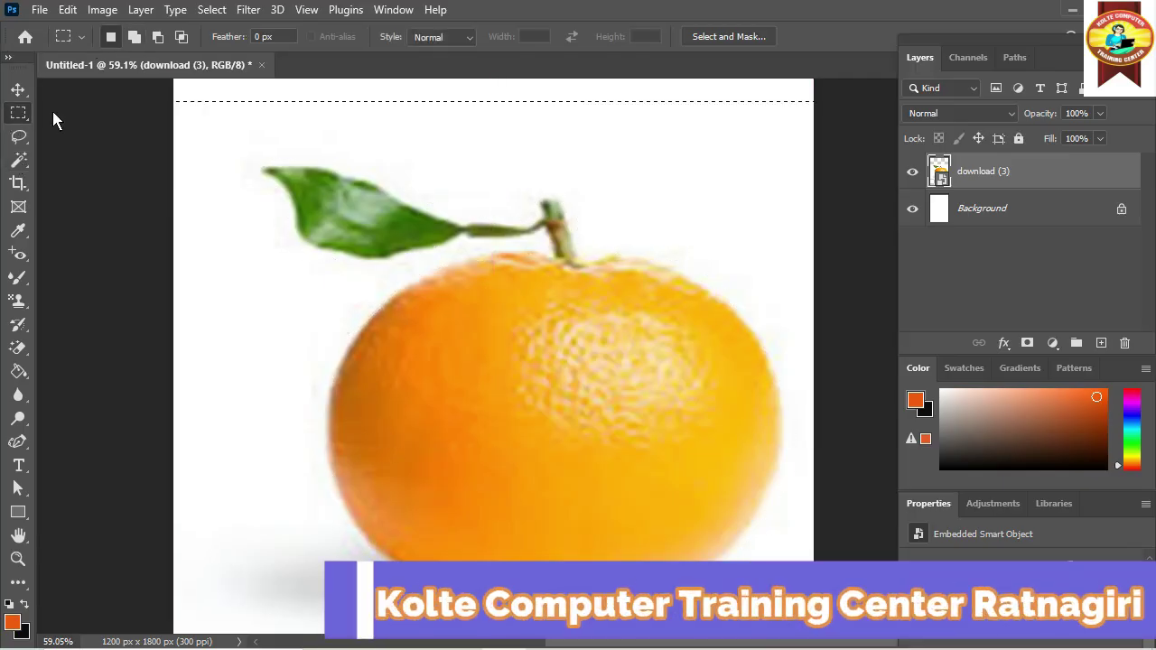
click(185, 134)
Trace the orange's left outline from its base up to the stem with the Polygonal Lasso tool
click(18, 136)
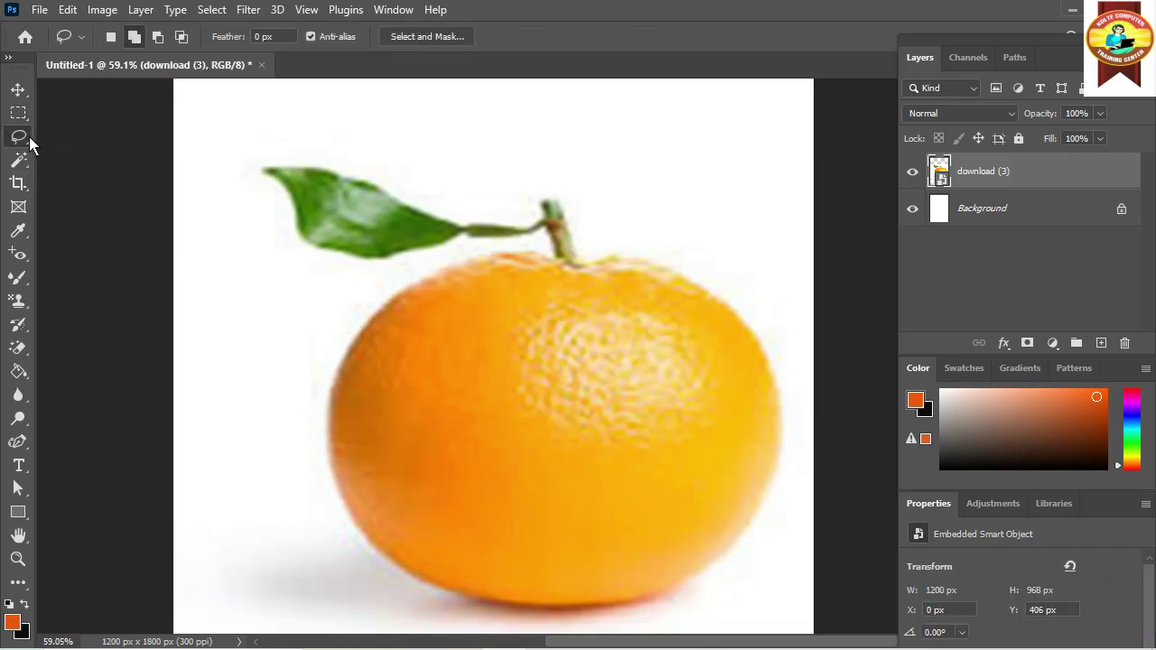
right_click(30, 145)
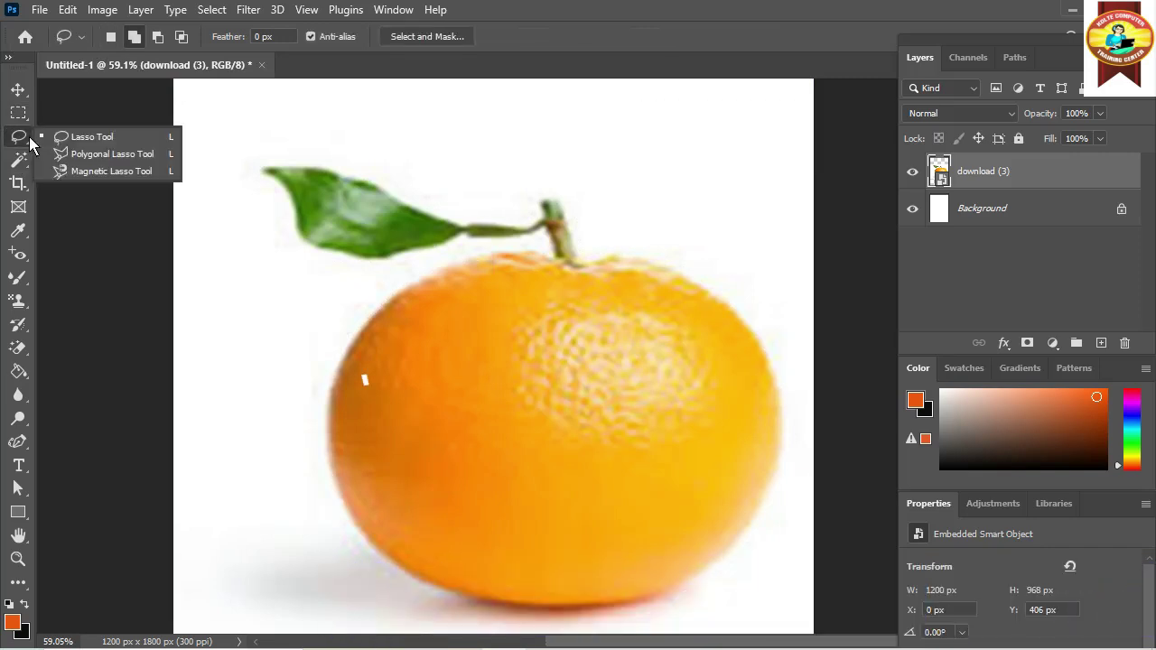
click(85, 154)
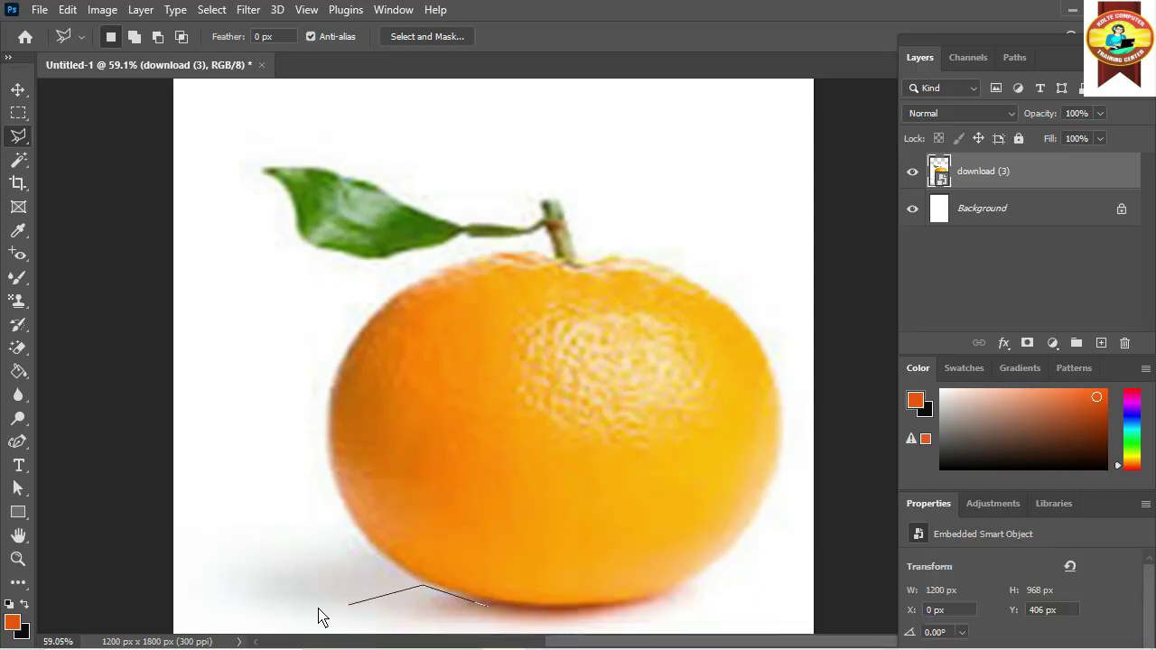
click(364, 539)
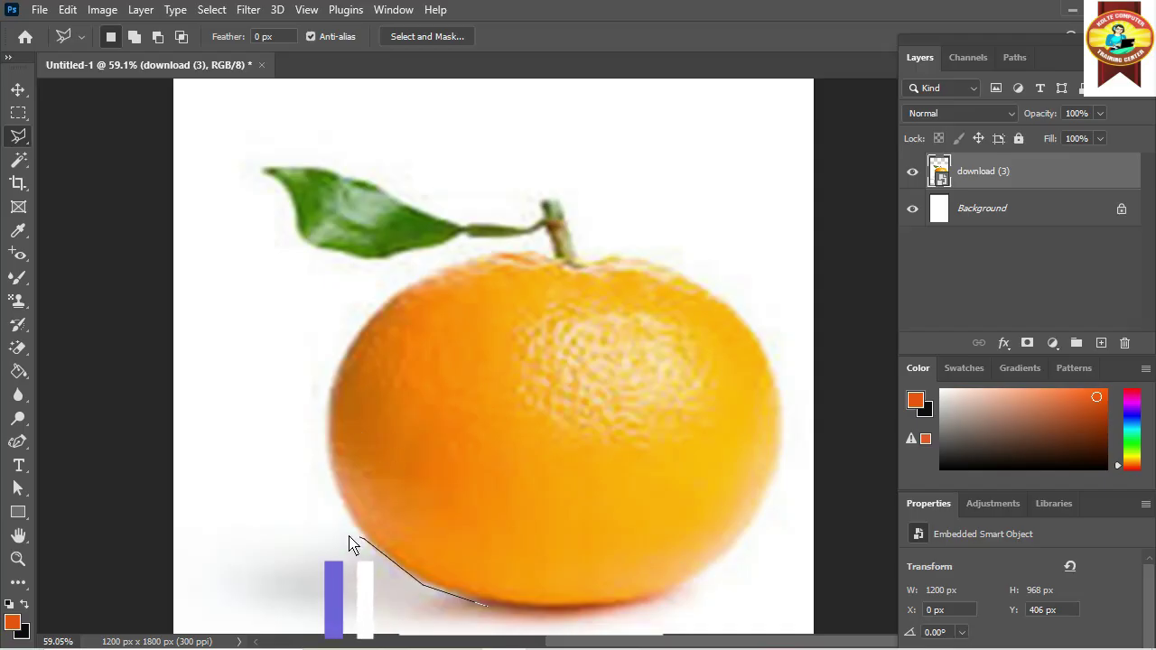
click(325, 442)
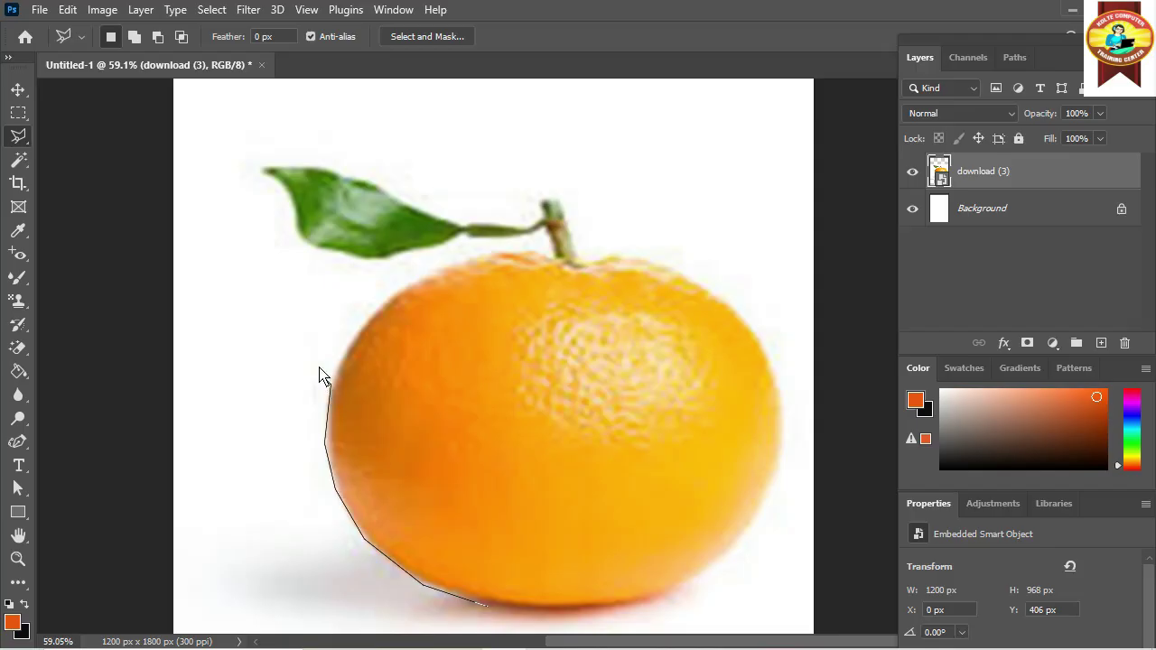
click(343, 351)
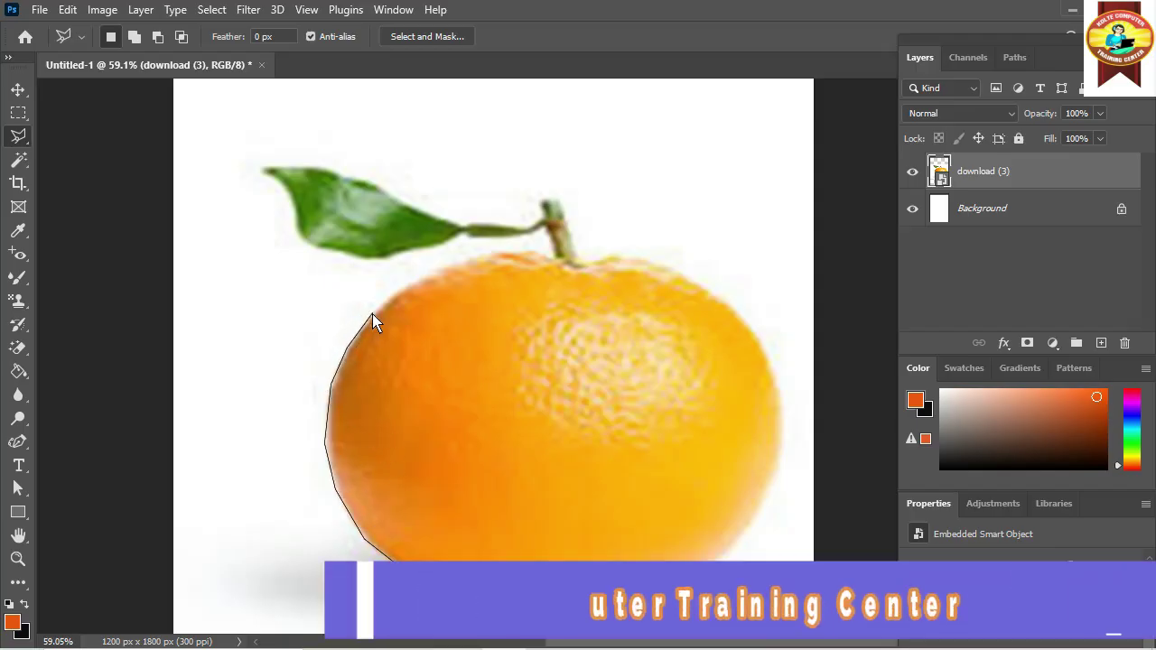
click(407, 289)
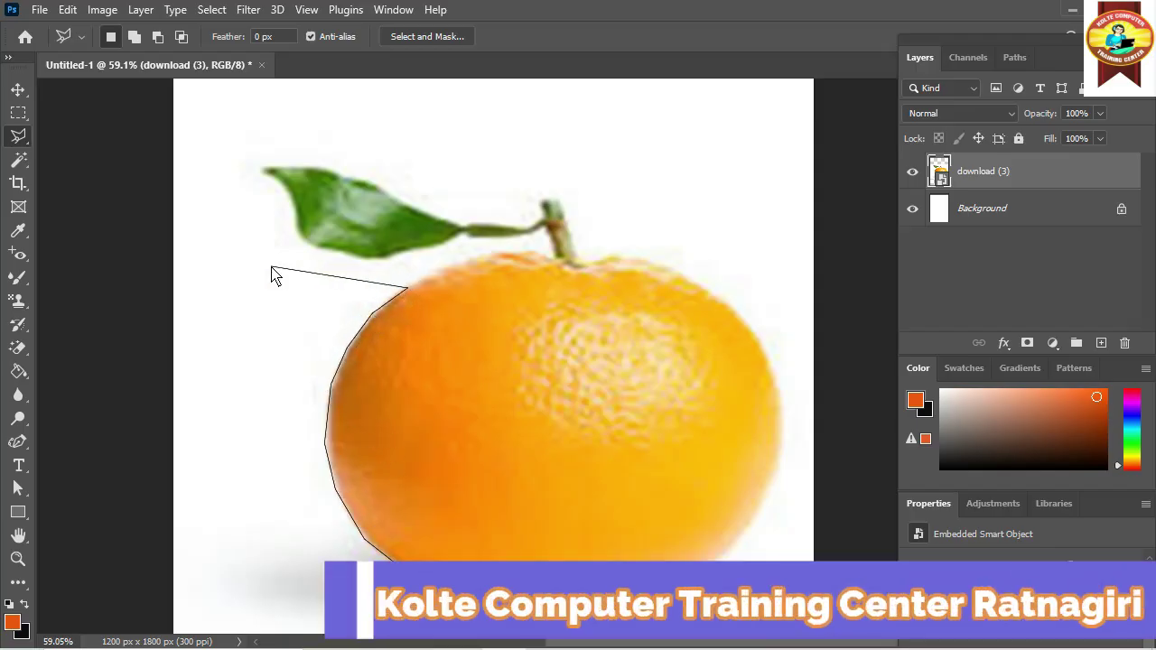
click(441, 267)
key(BackSpace)
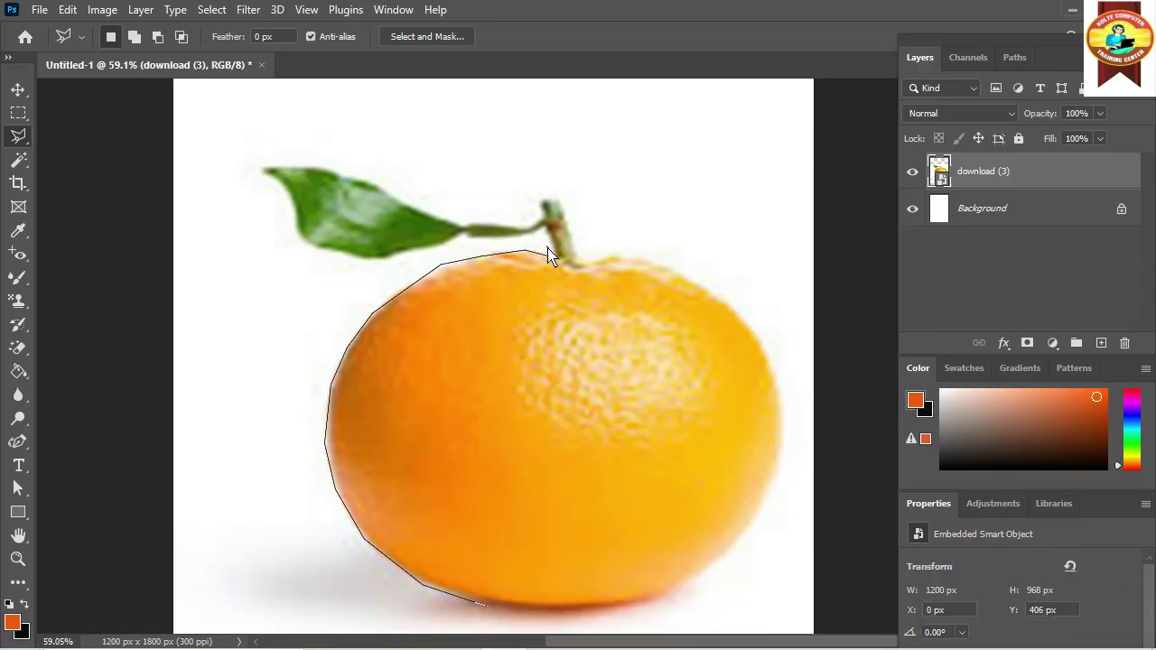
Continue the polygonal outline along the leaf's underside to its tip, back over the leaf, and around the stem
click(547, 231)
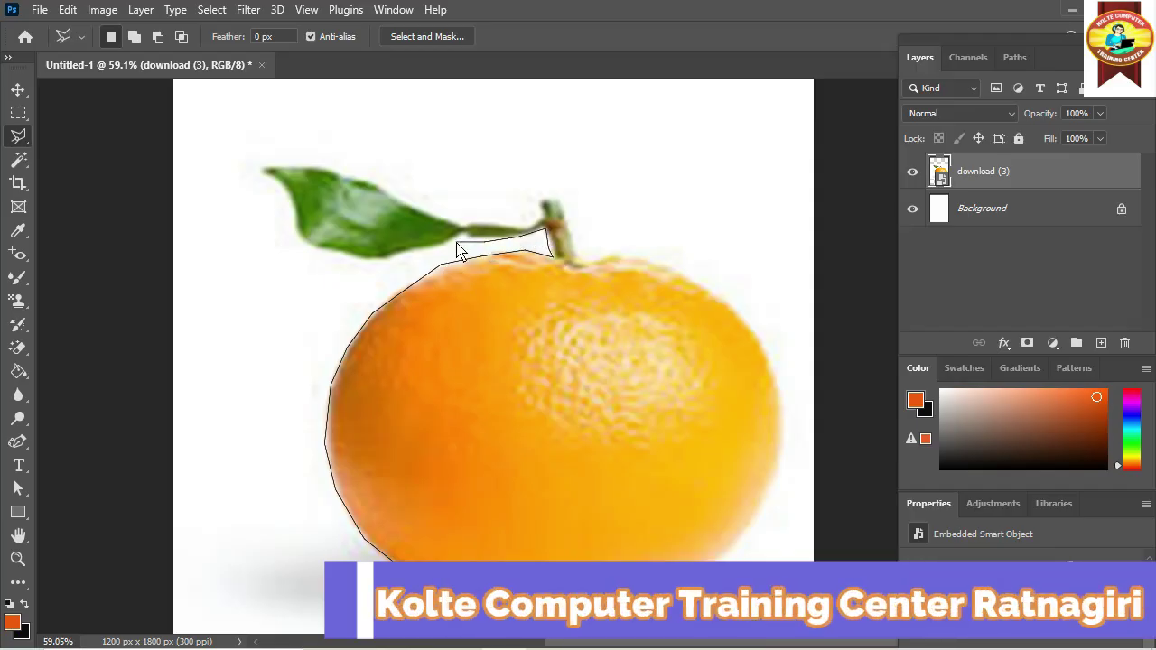
click(390, 256)
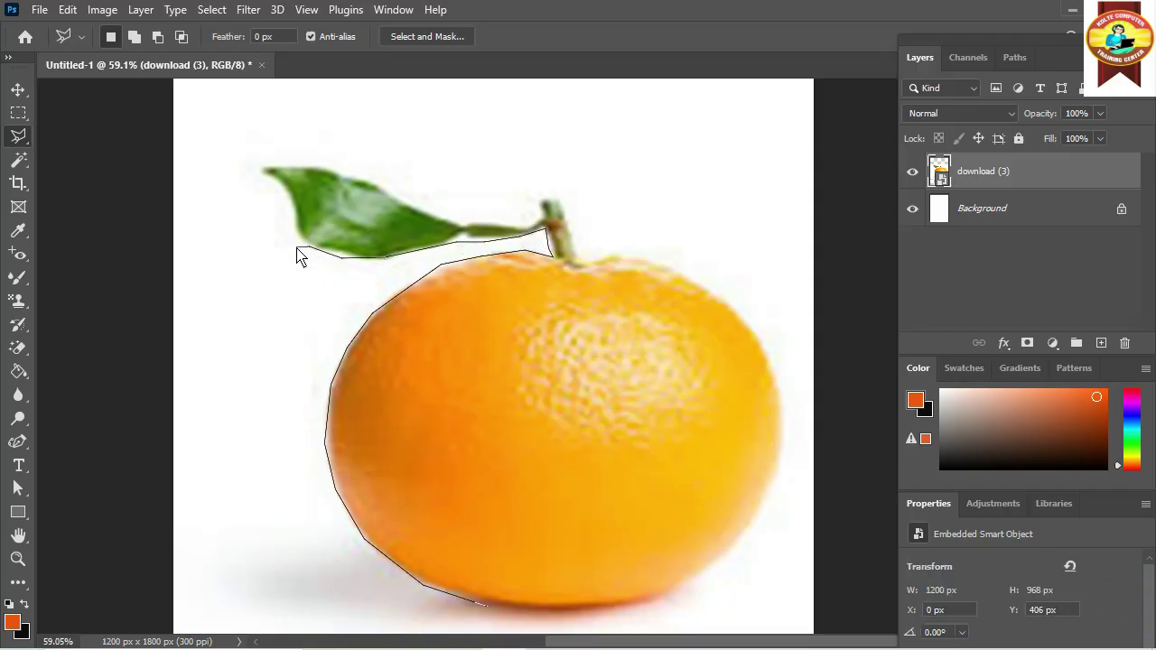
click(255, 168)
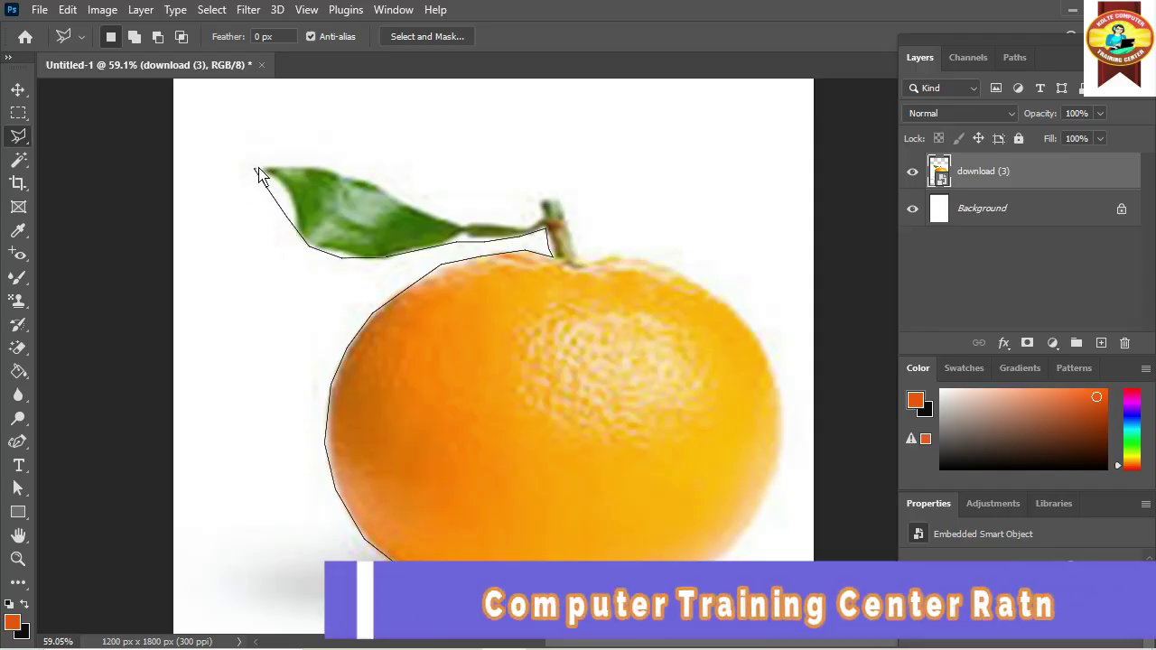
click(569, 181)
click(589, 236)
Trace the orange's right side down to its base and close the polygonal selection at the starting point
click(585, 255)
click(786, 361)
click(778, 492)
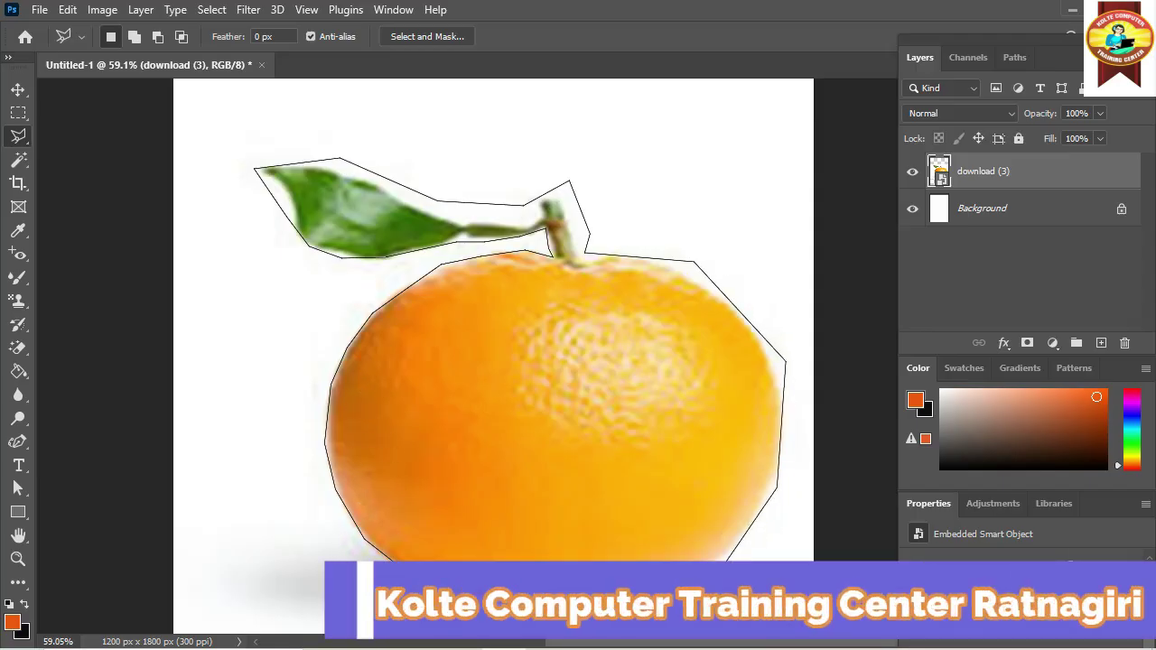
click(486, 608)
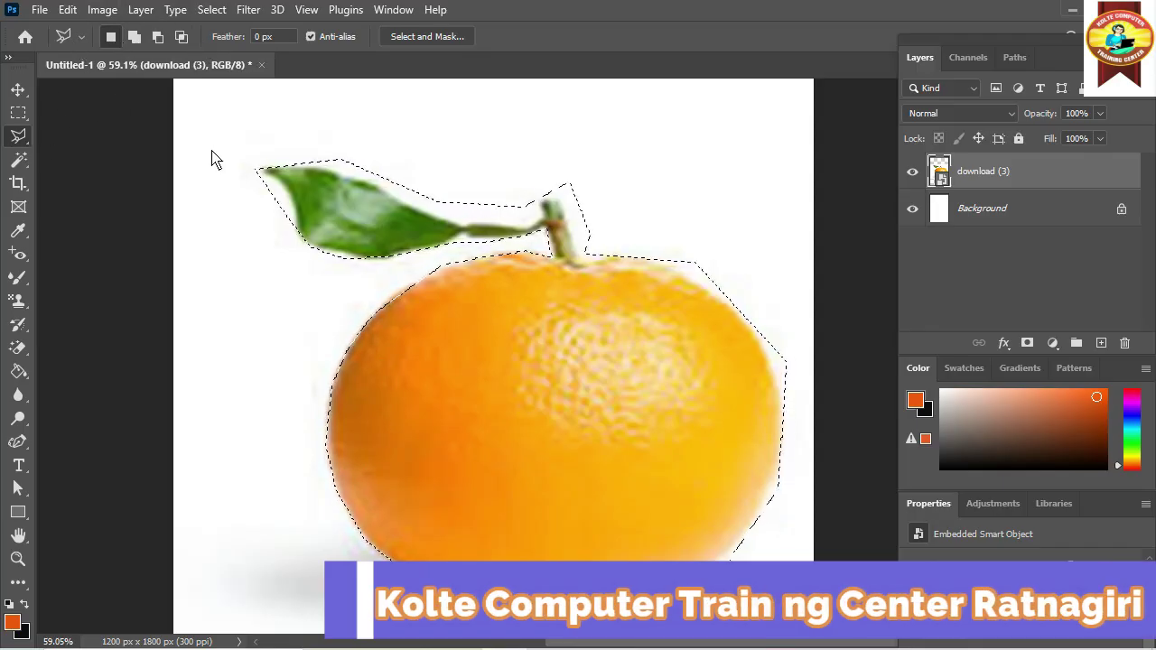
Clear the polygonal selection and switch to the Magnetic Lasso tool
click(20, 114)
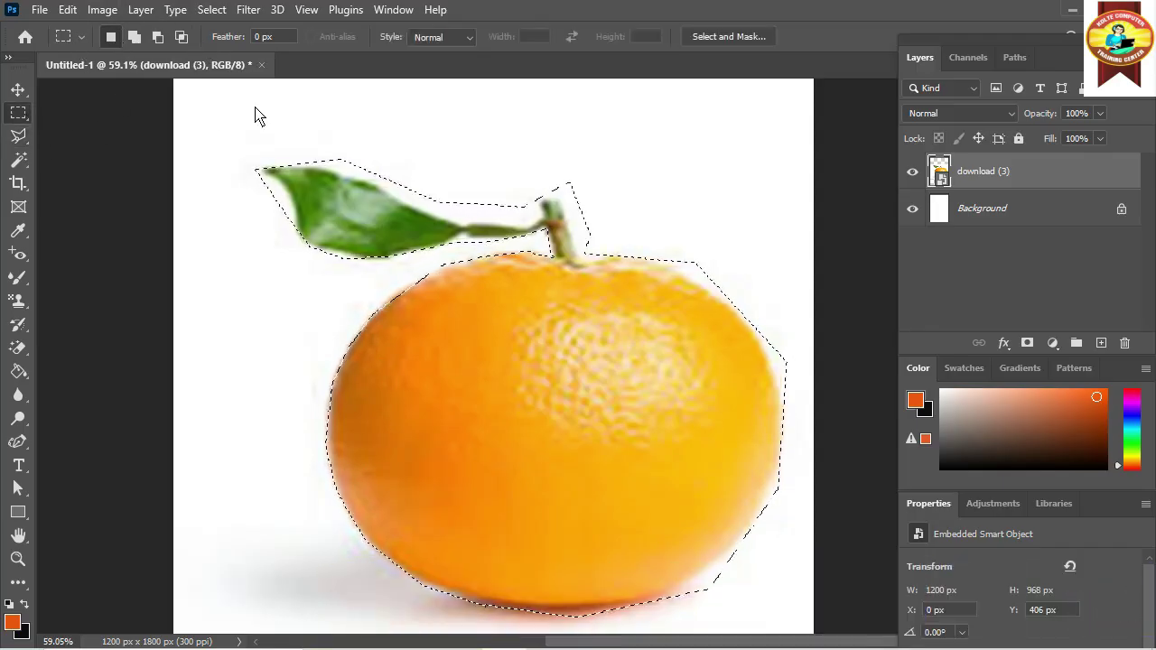
click(27, 136)
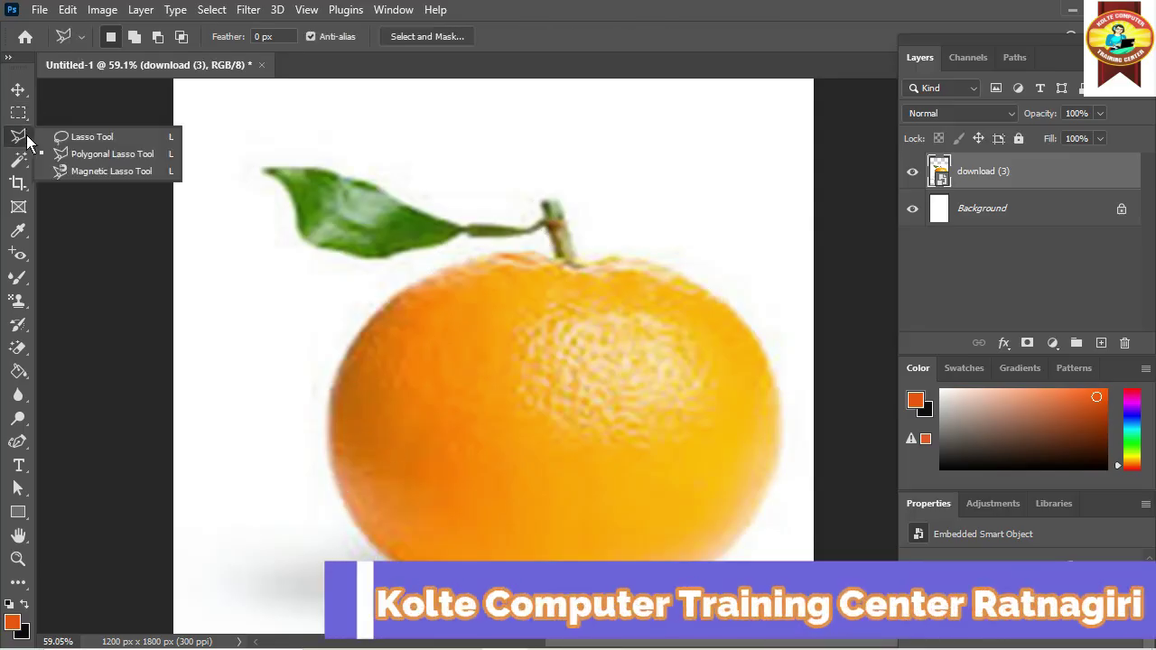
click(68, 173)
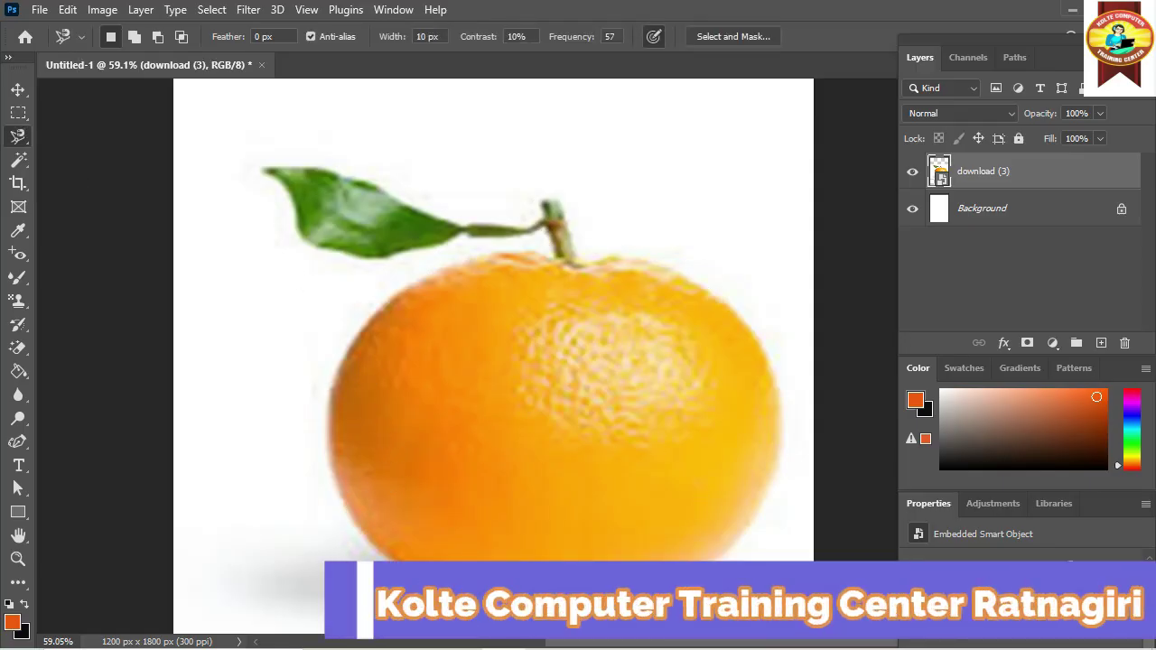
Start a magnetic outline at the orange's base and remove the anchor points that strayed into the white background
click(530, 611)
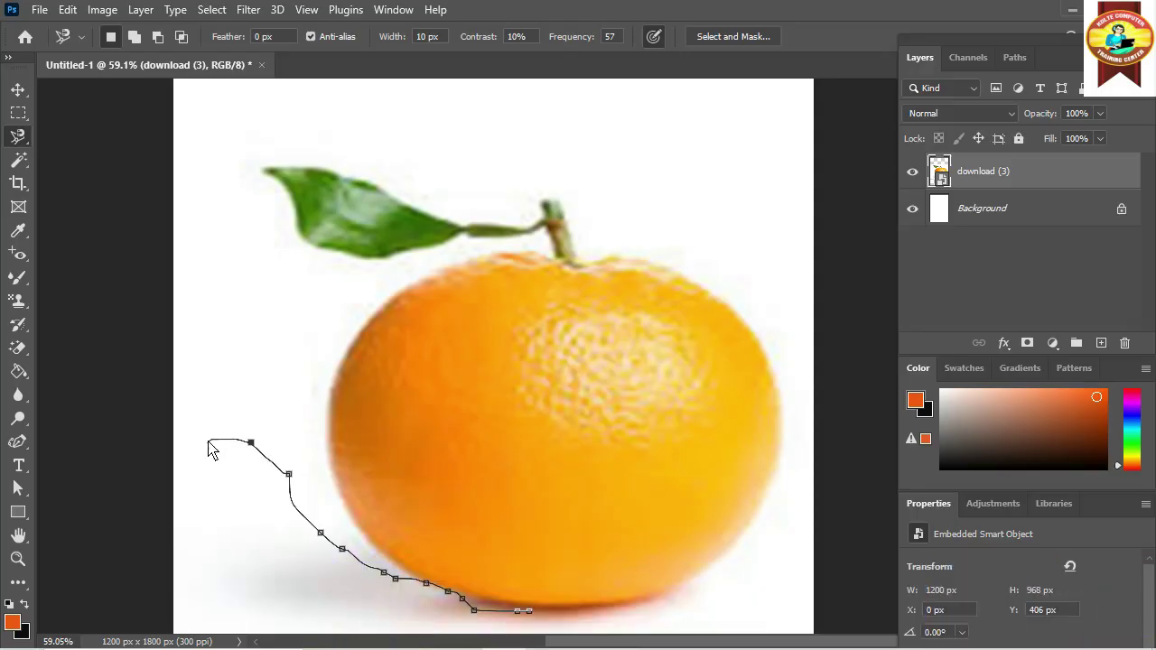
key(BackSpace)
key(BackSpace)
key(BackSpace)
key(BackSpace)
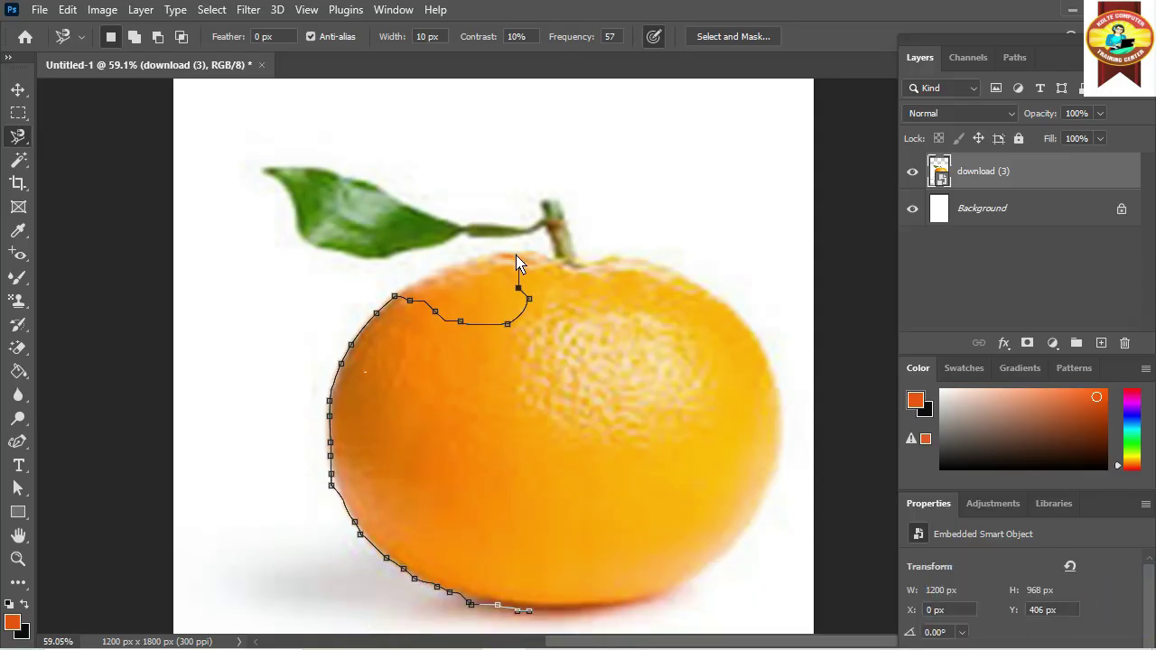
Remove the anchor points cutting into the orange, then trace around the leaf, stem and right side to close the magnetic selection
key(BackSpace)
key(BackSpace)
key(BackSpace)
key(BackSpace)
key(BackSpace)
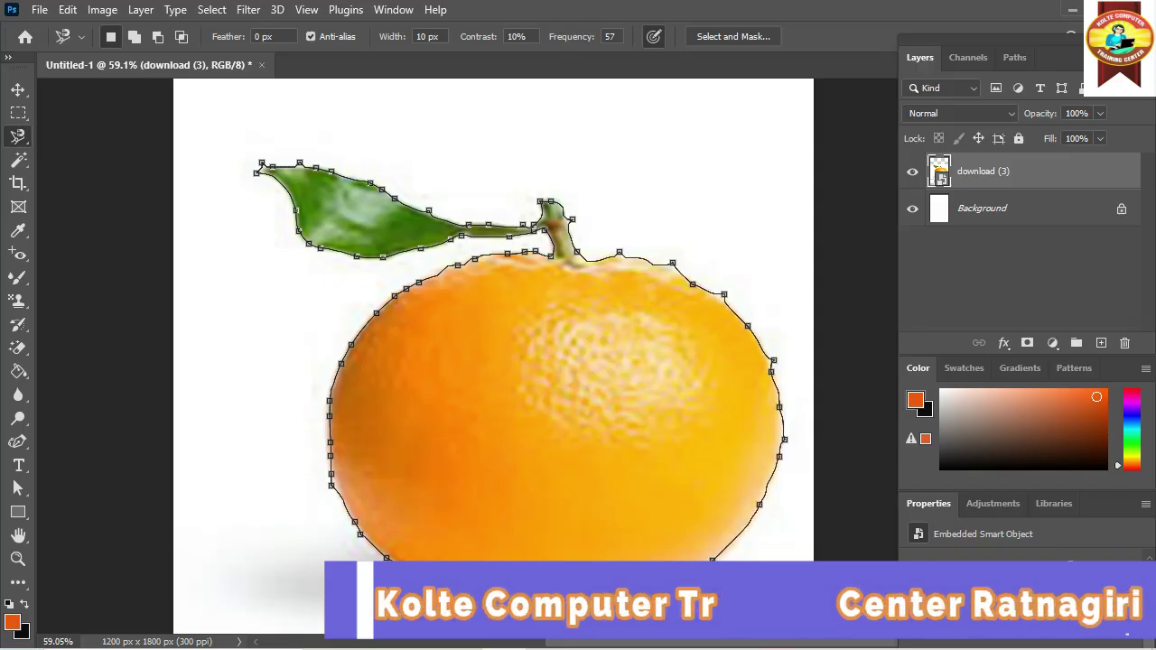
double_click(531, 619)
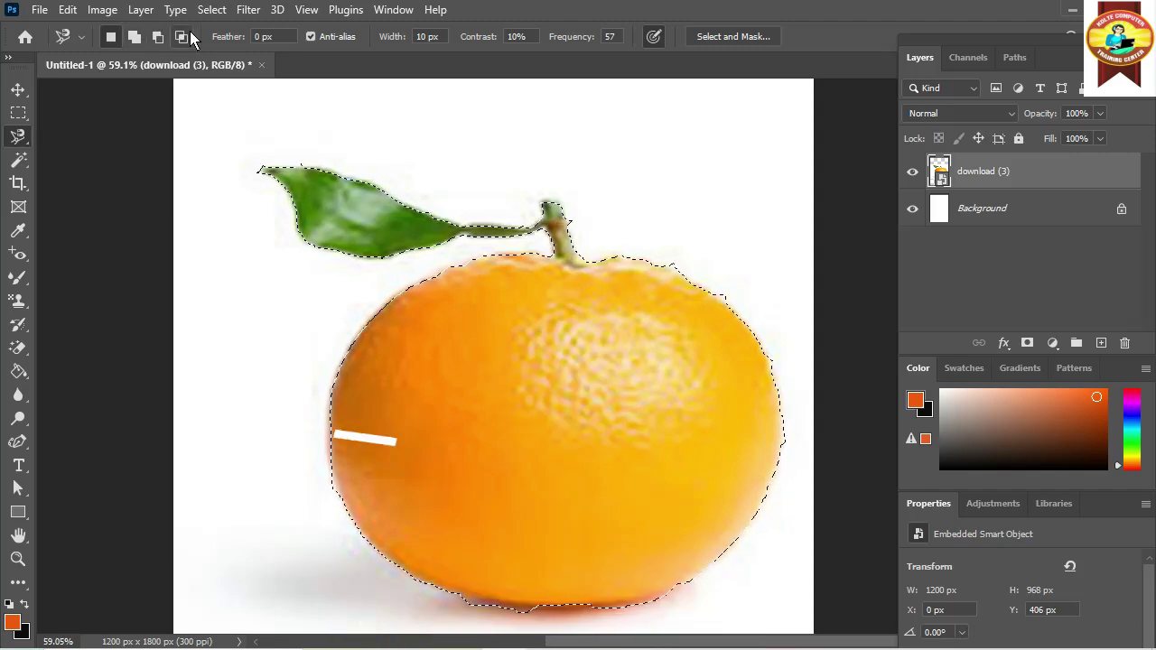
click(18, 119)
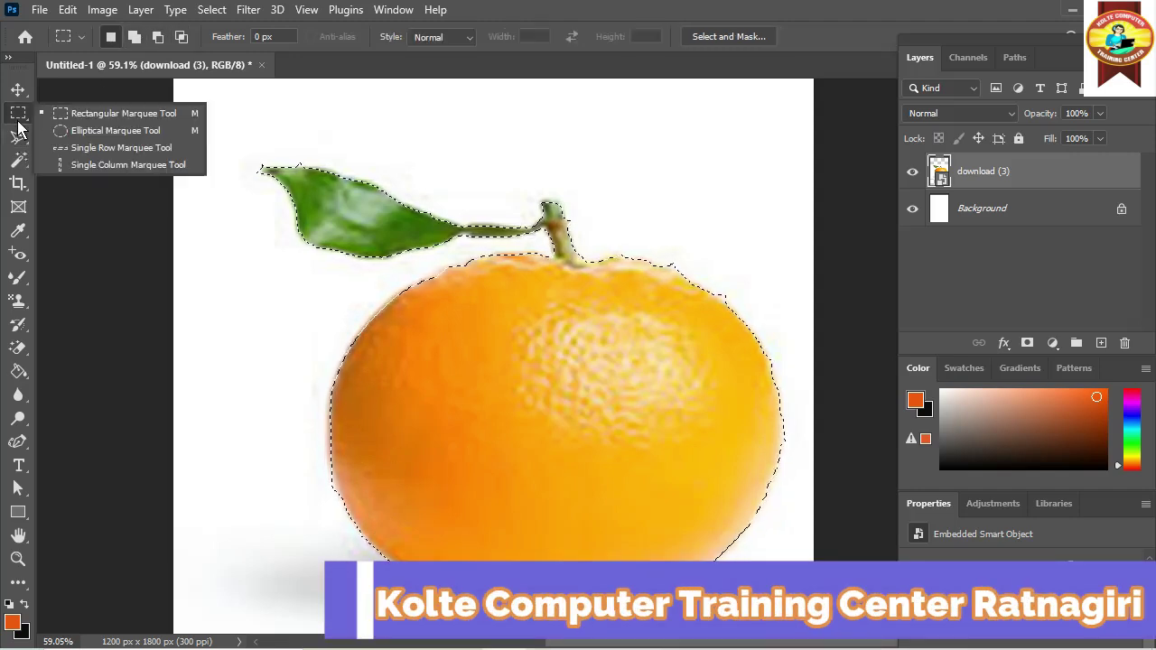
click(87, 118)
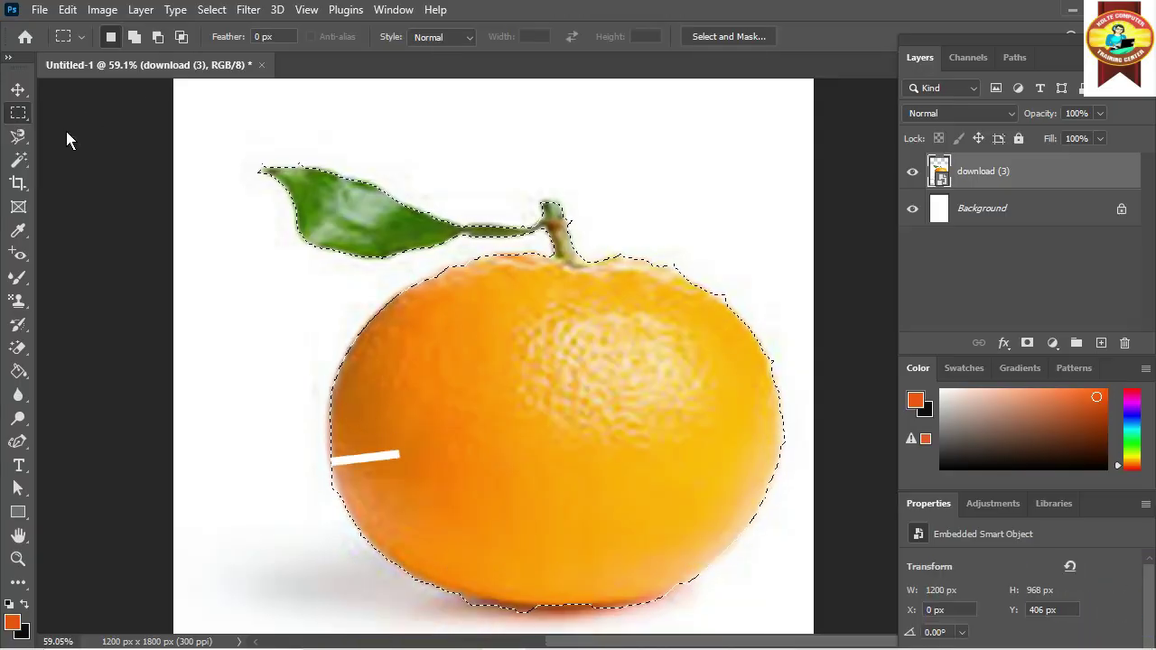
click(19, 137)
right_click(20, 137)
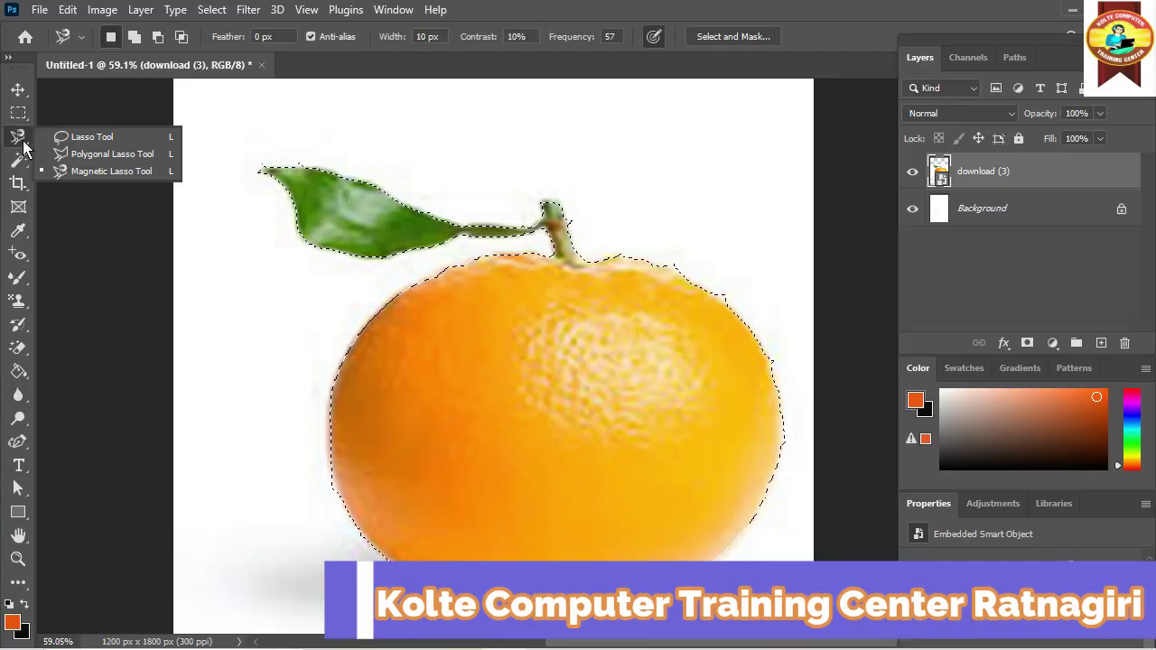
click(223, 113)
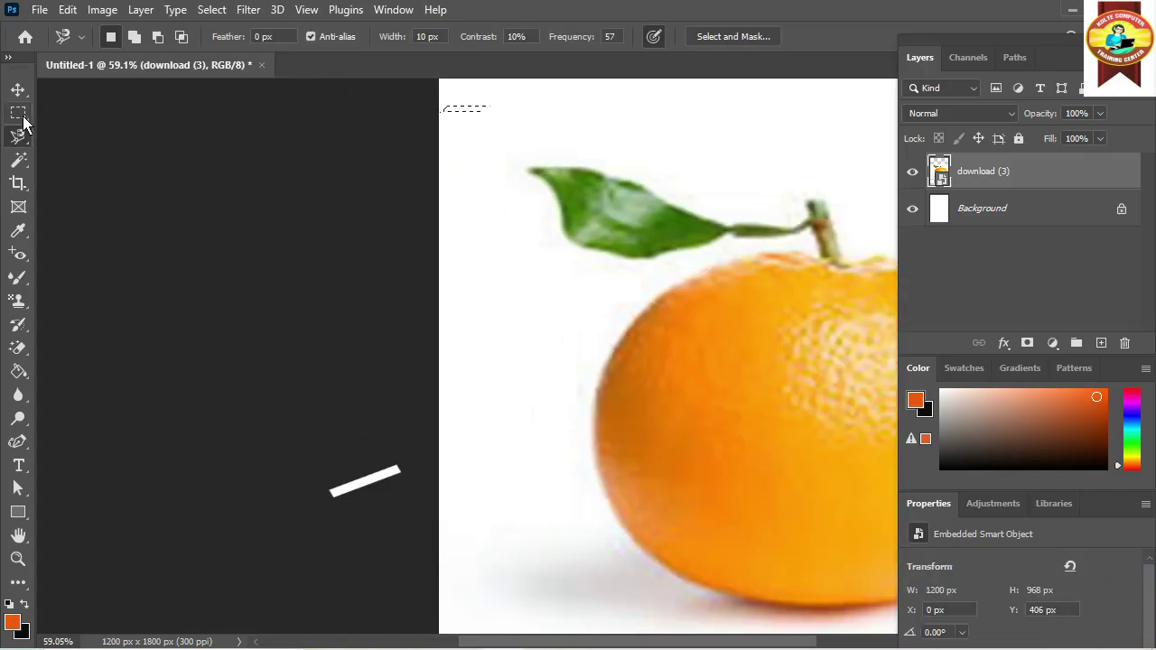
click(542, 113)
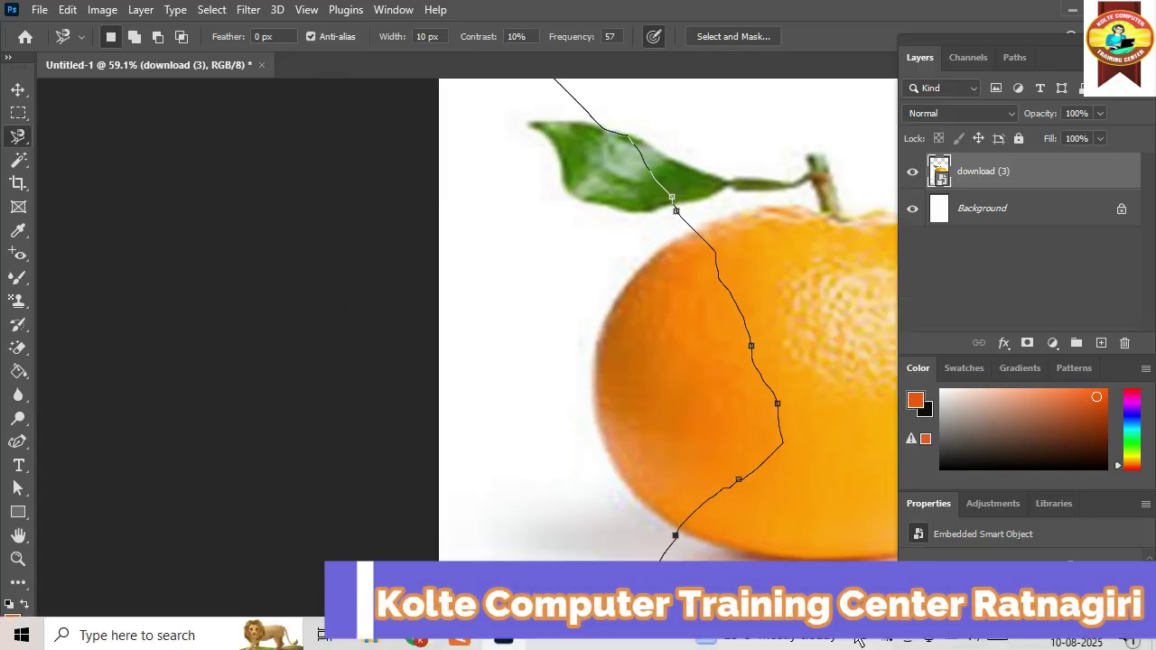
key(Escape)
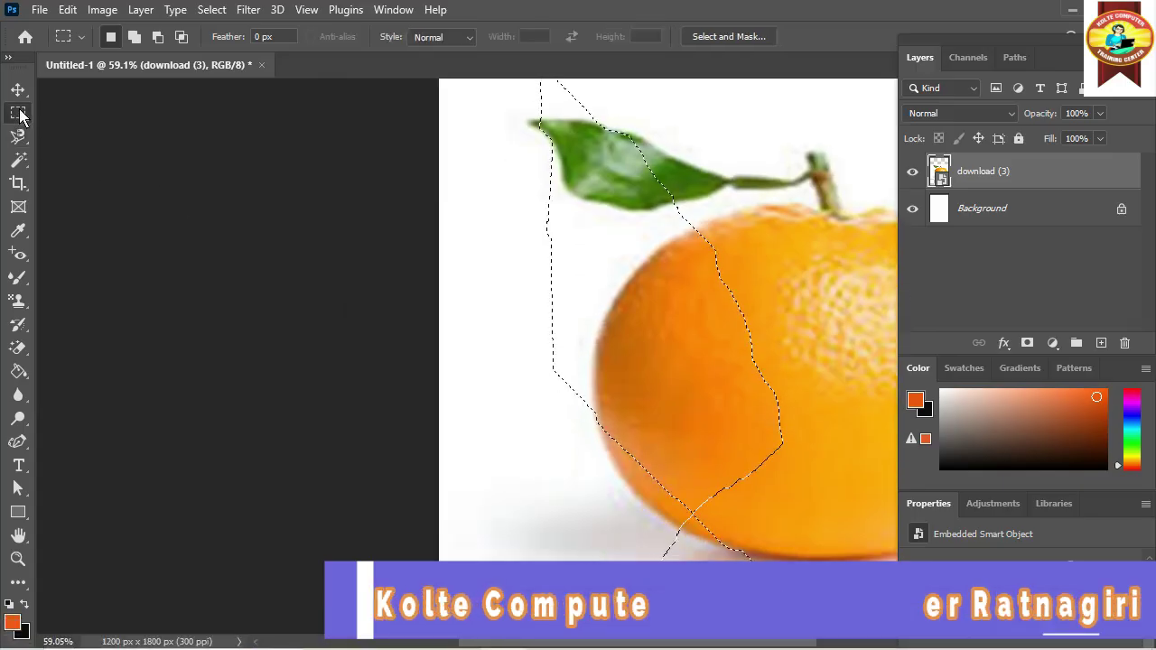
Clear the stray magnetic lasso selection with the Rectangular Marquee tool and bring the whole orange back into view
click(18, 112)
click(757, 523)
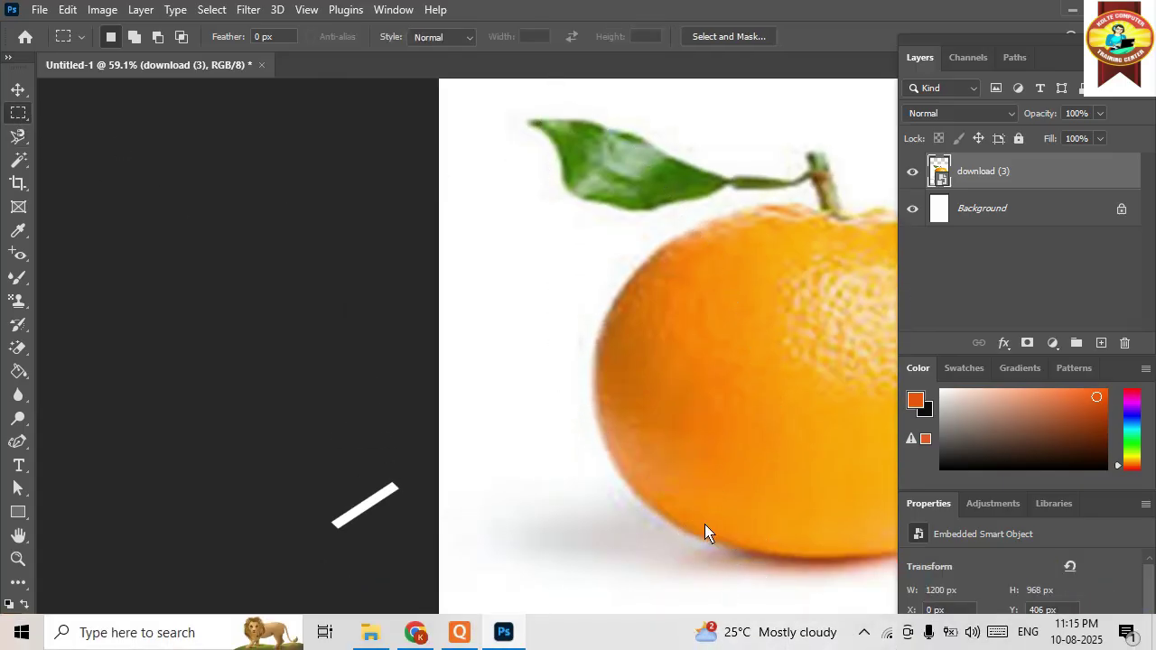
drag(735, 642, 797, 639)
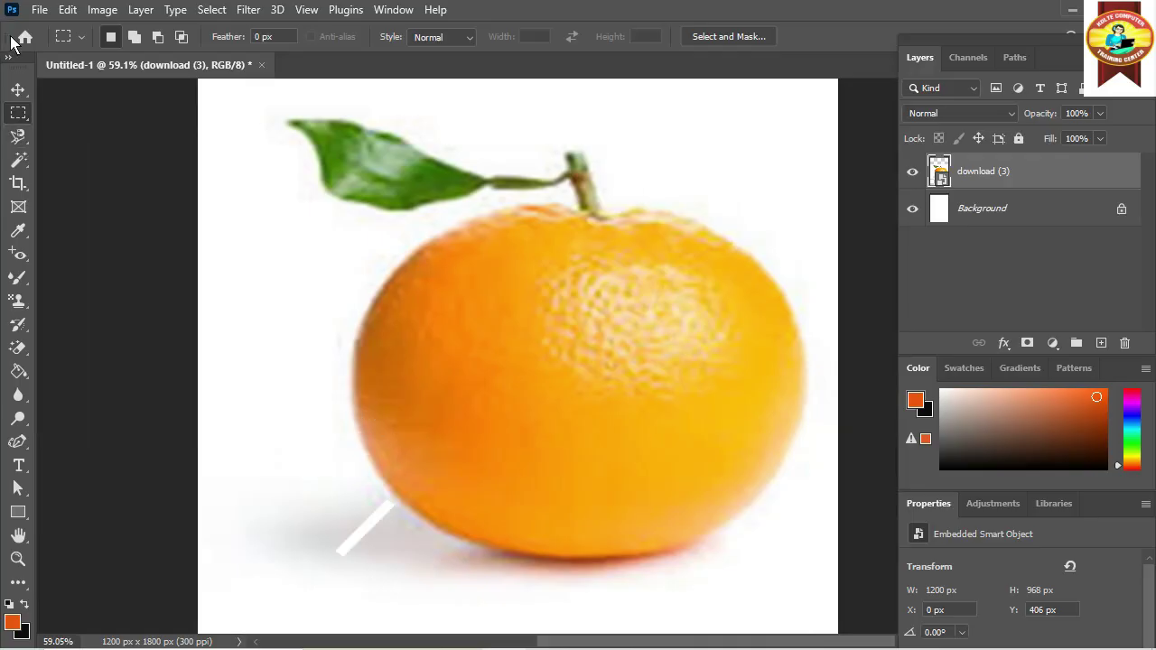
Select the orange with the Object Selection tool by framing the whole fruit and leaf in a rectangle
click(20, 160)
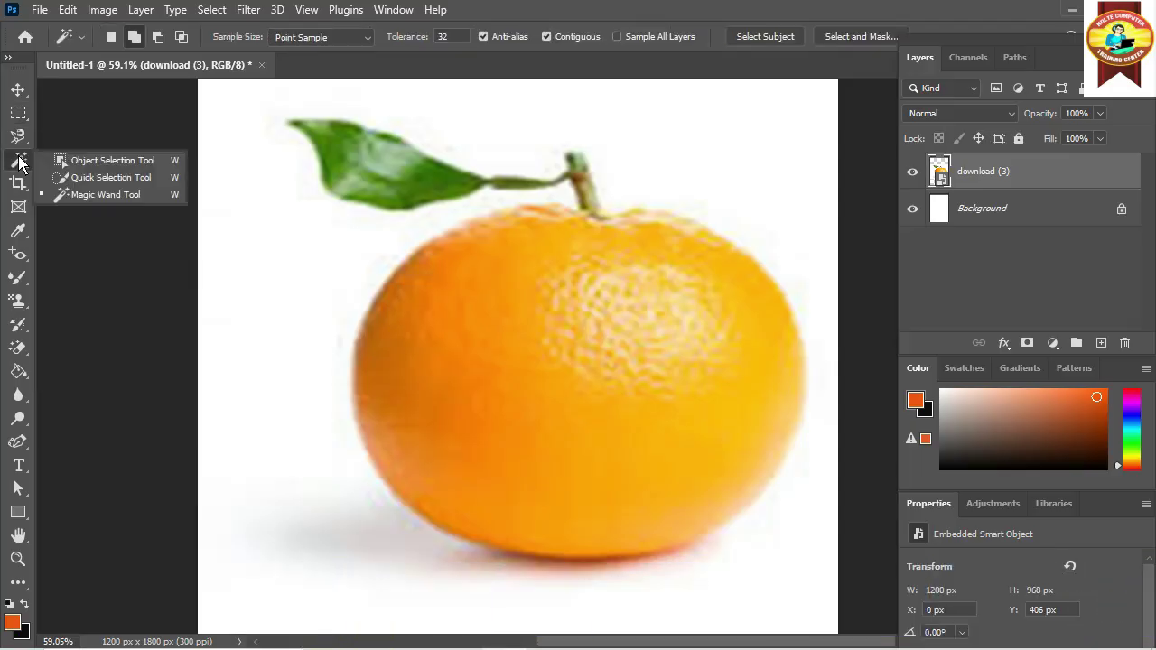
click(109, 164)
drag(265, 95, 823, 589)
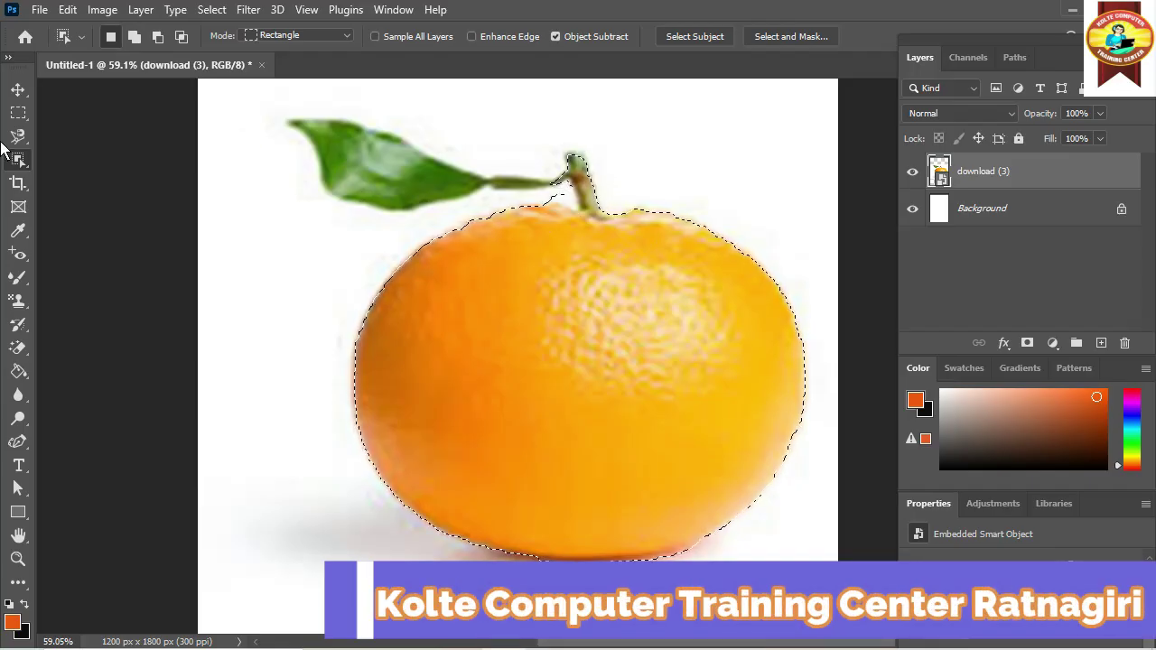
Clear the object selection using the Rectangular Marquee tool and switch to the Quick Selection tool
click(22, 120)
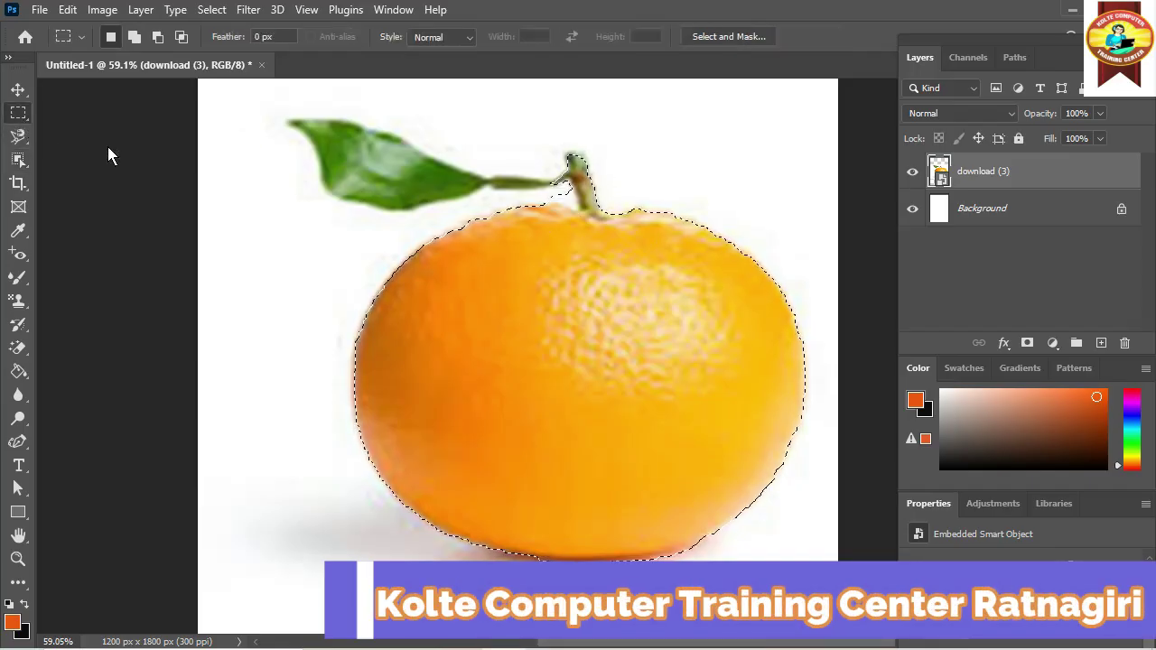
click(281, 232)
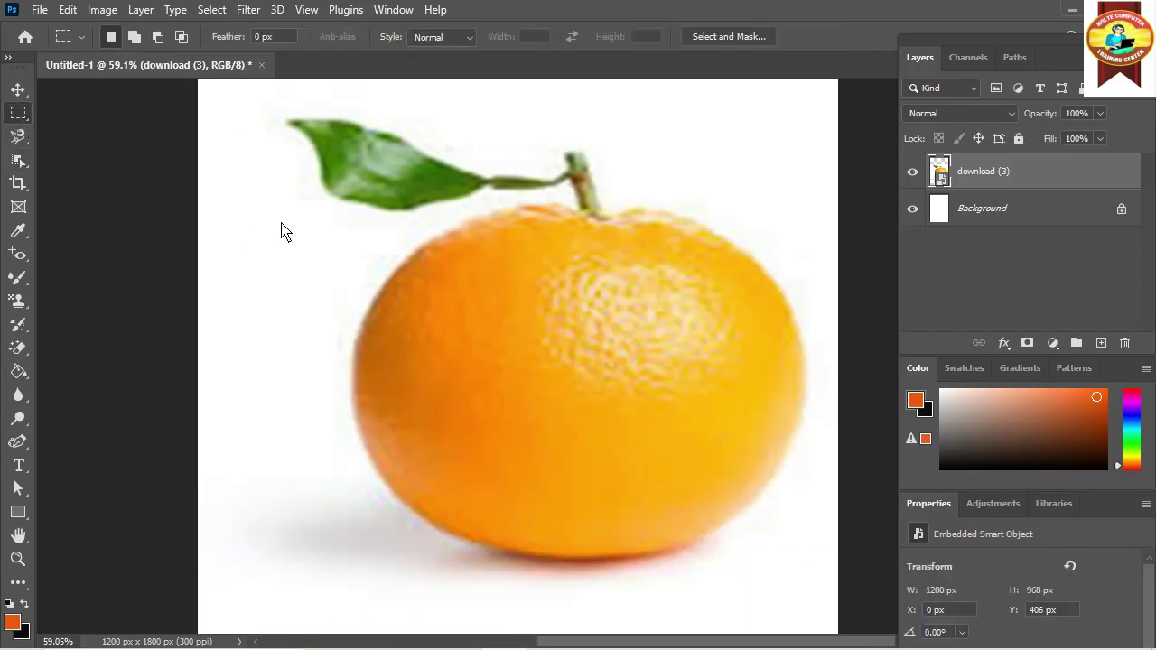
click(18, 160)
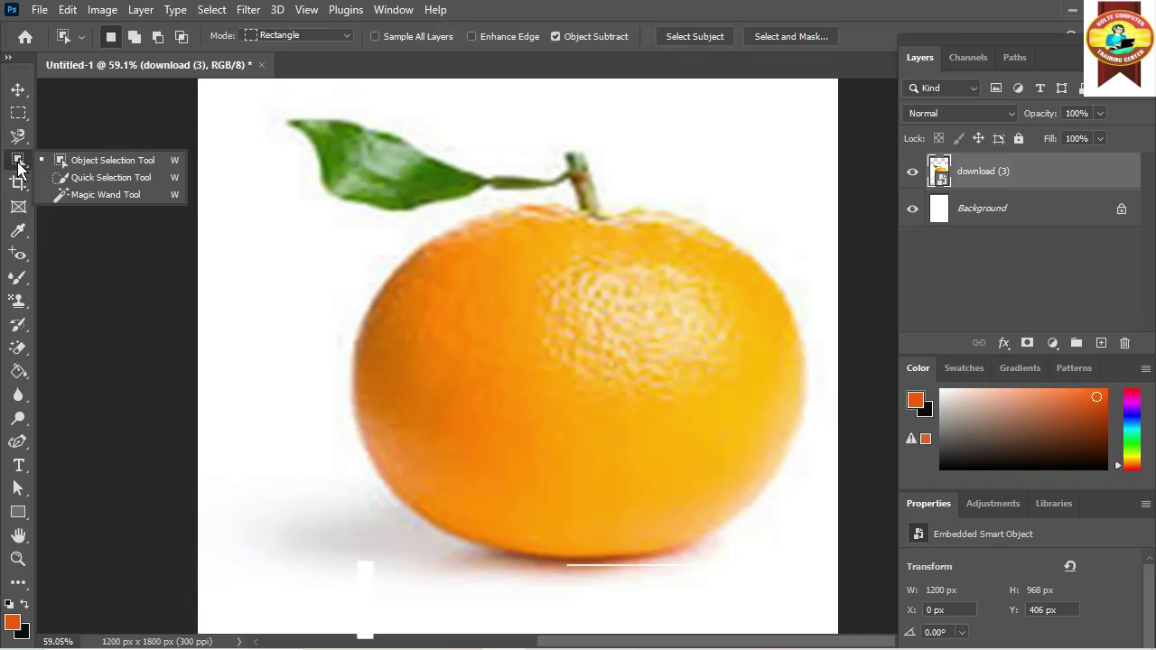
click(18, 164)
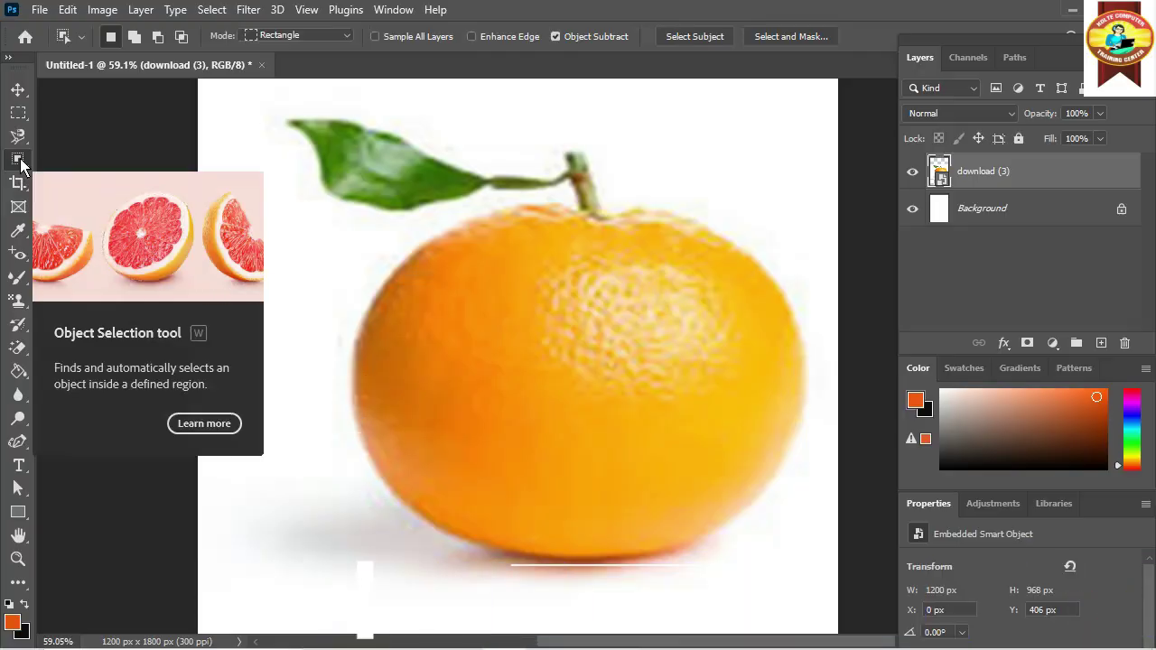
right_click(19, 162)
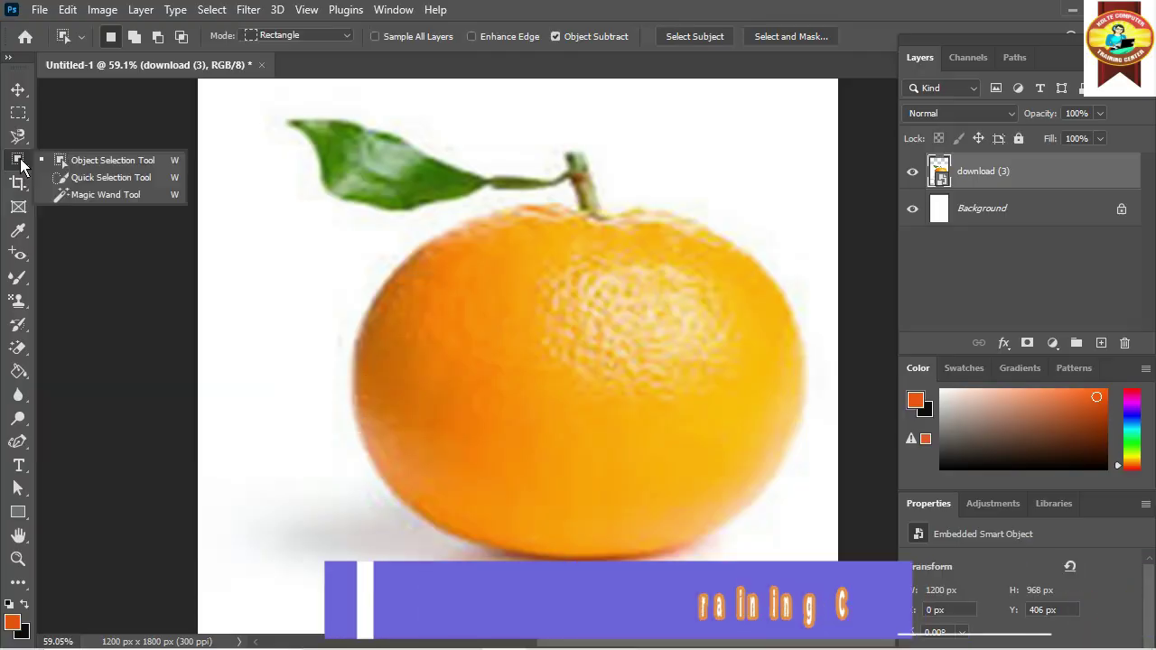
click(84, 179)
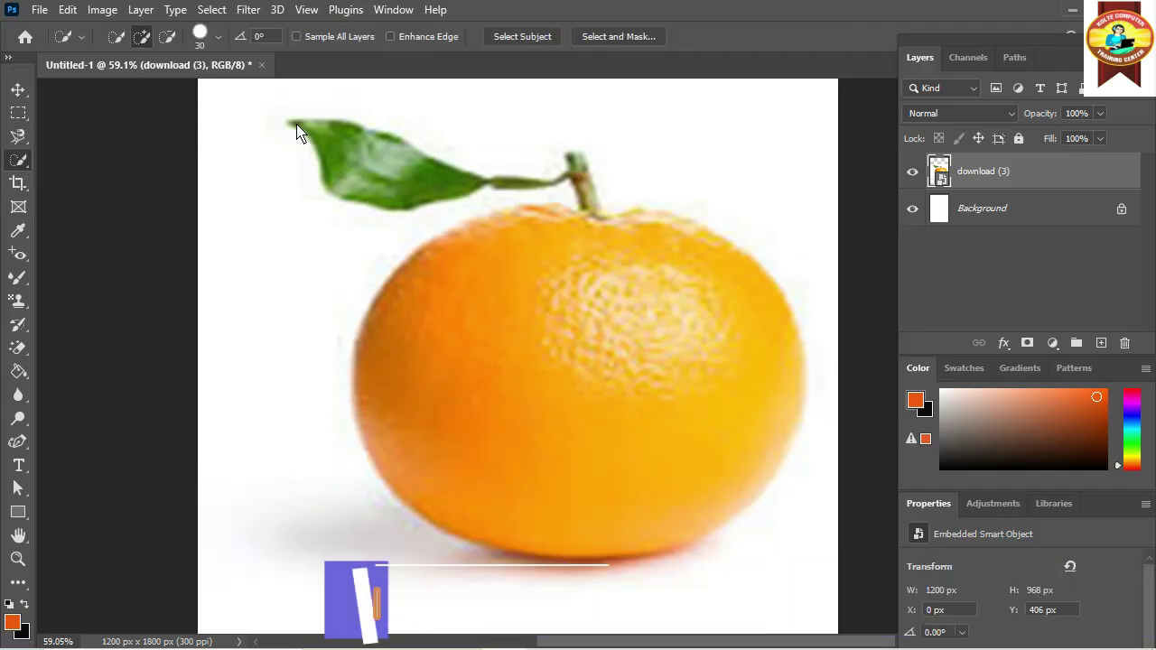
Quick-select the leaf, stem and orange, and subtract the excess white background around the stem
mouse_move(295, 127)
mouse_down()
mouse_move(375, 142)
mouse_move(393, 172)
mouse_up()
mouse_move(530, 187)
mouse_down()
mouse_move(598, 159)
mouse_move(605, 193)
mouse_move(472, 229)
mouse_move(400, 377)
mouse_up()
drag(443, 479, 675, 525)
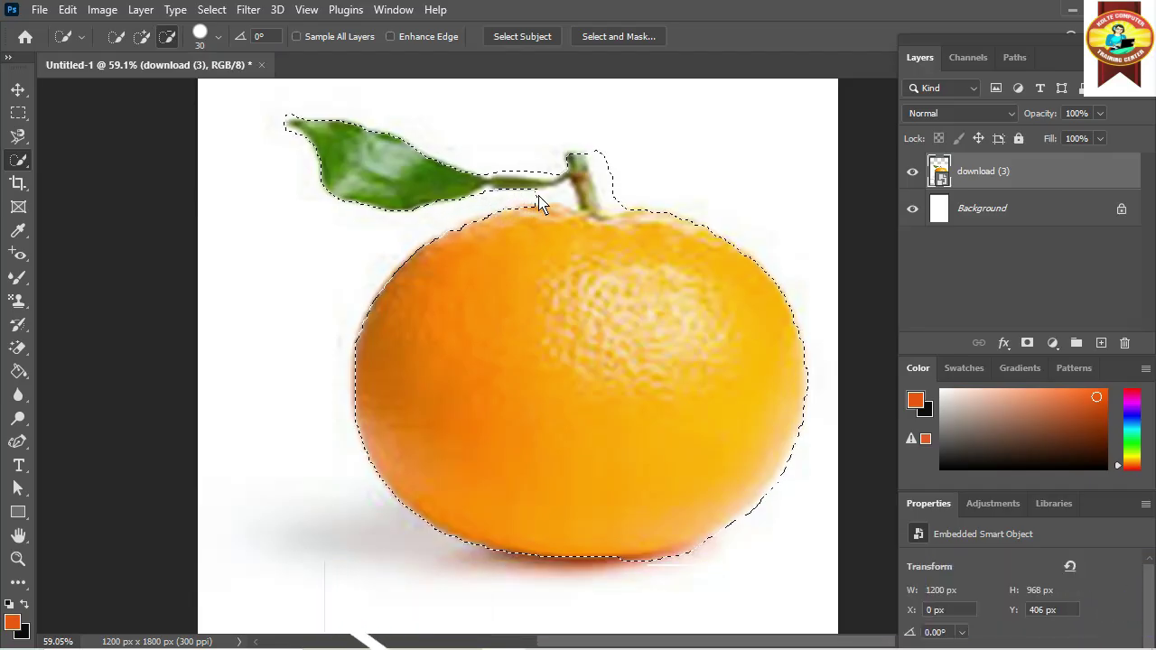
drag(600, 152, 615, 194)
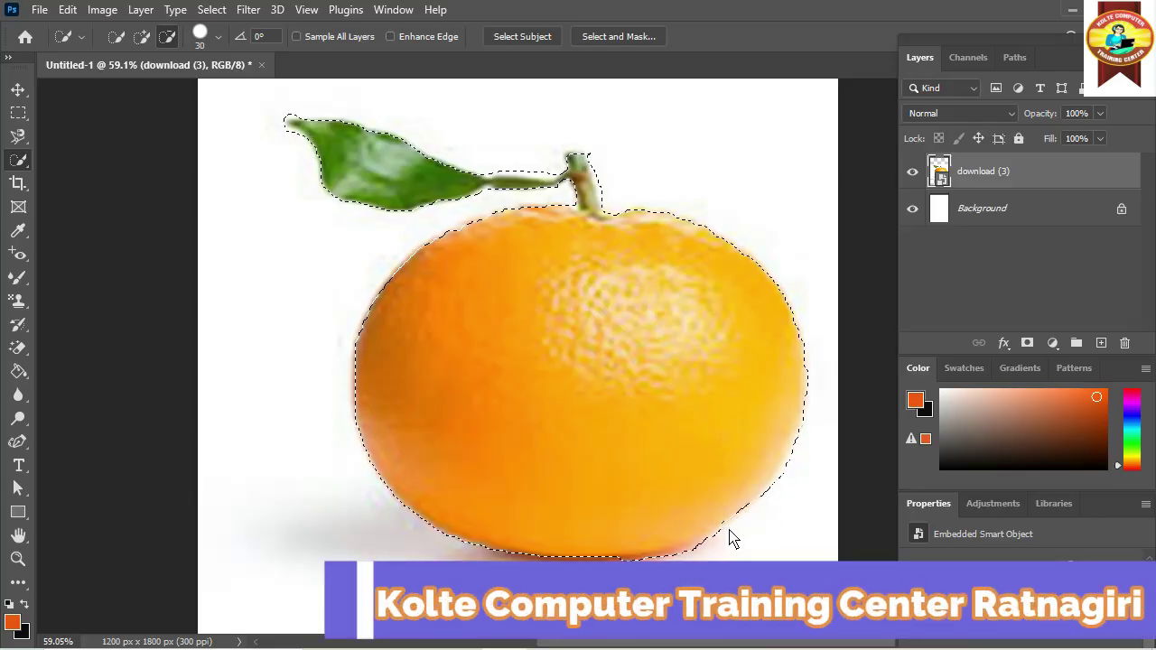
Clear the quick selection around the orange and leaf using the Rectangular Marquee tool
right_click(28, 161)
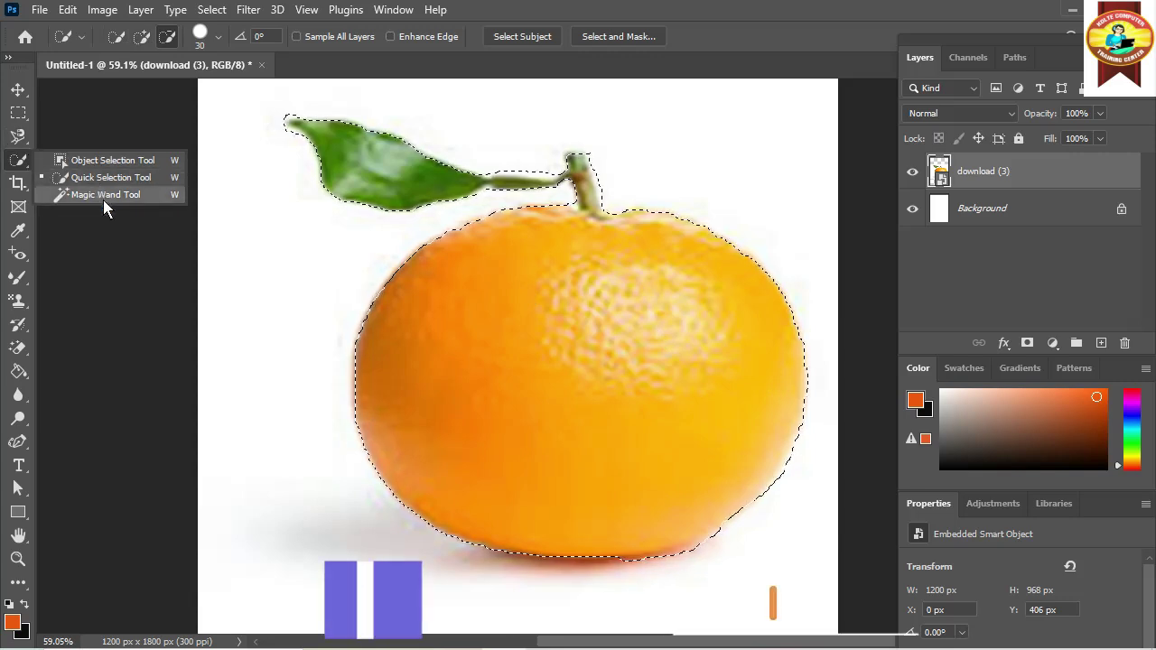
click(18, 113)
click(276, 136)
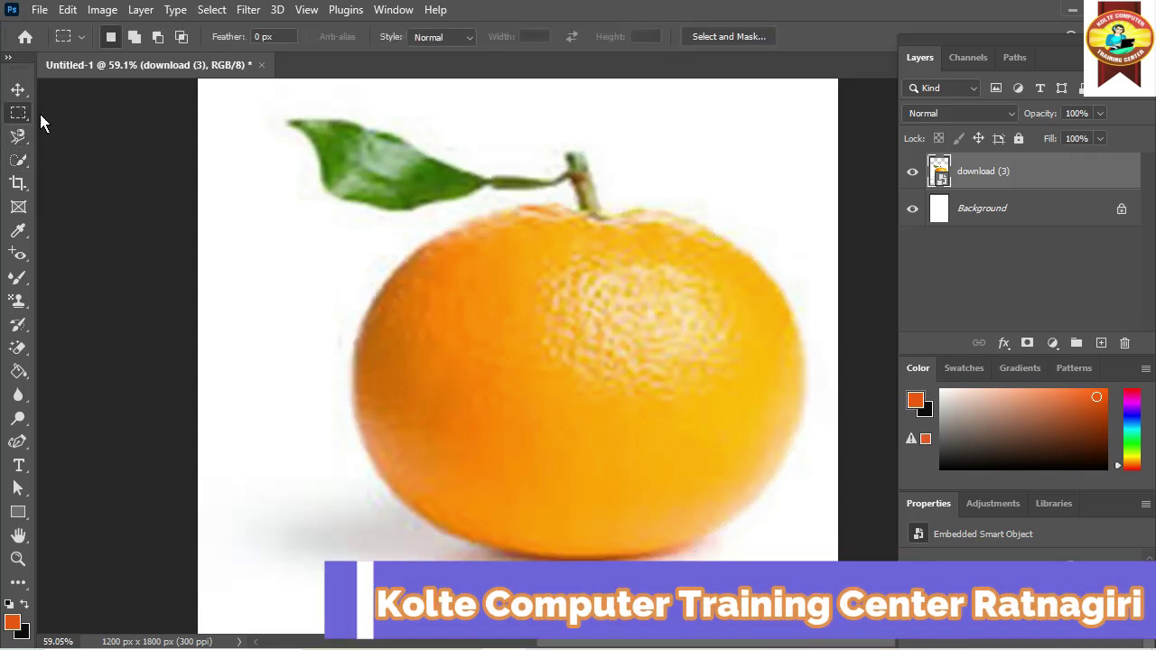
Select the bright textured highlight on the orange with the Magic Wand tool
right_click(18, 161)
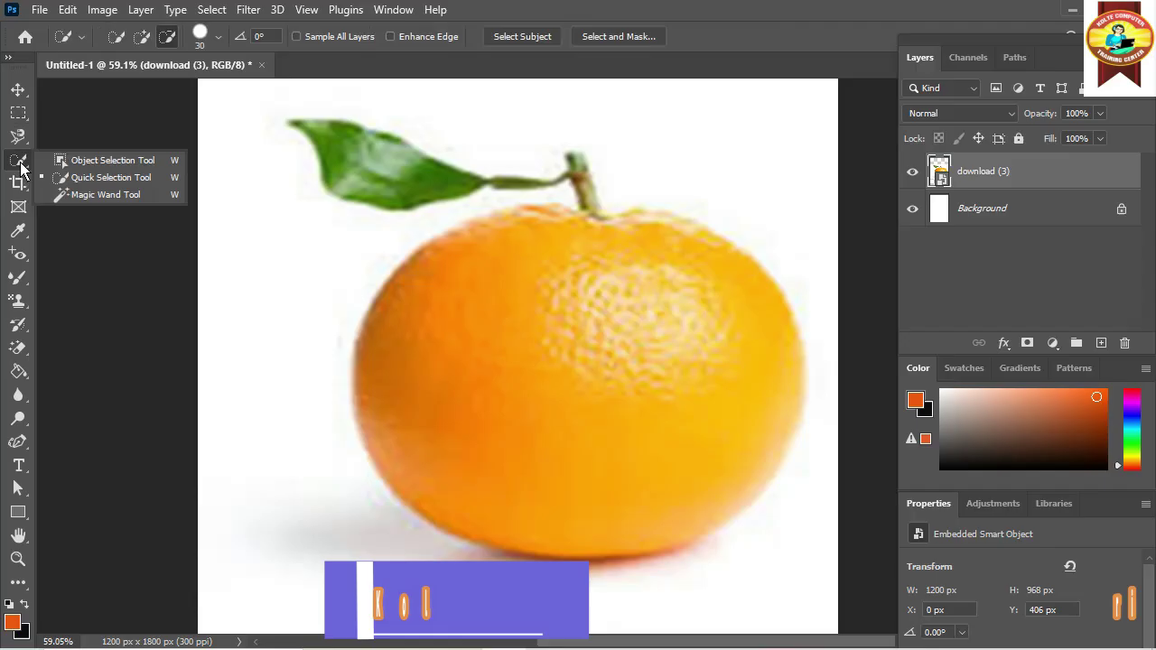
click(65, 191)
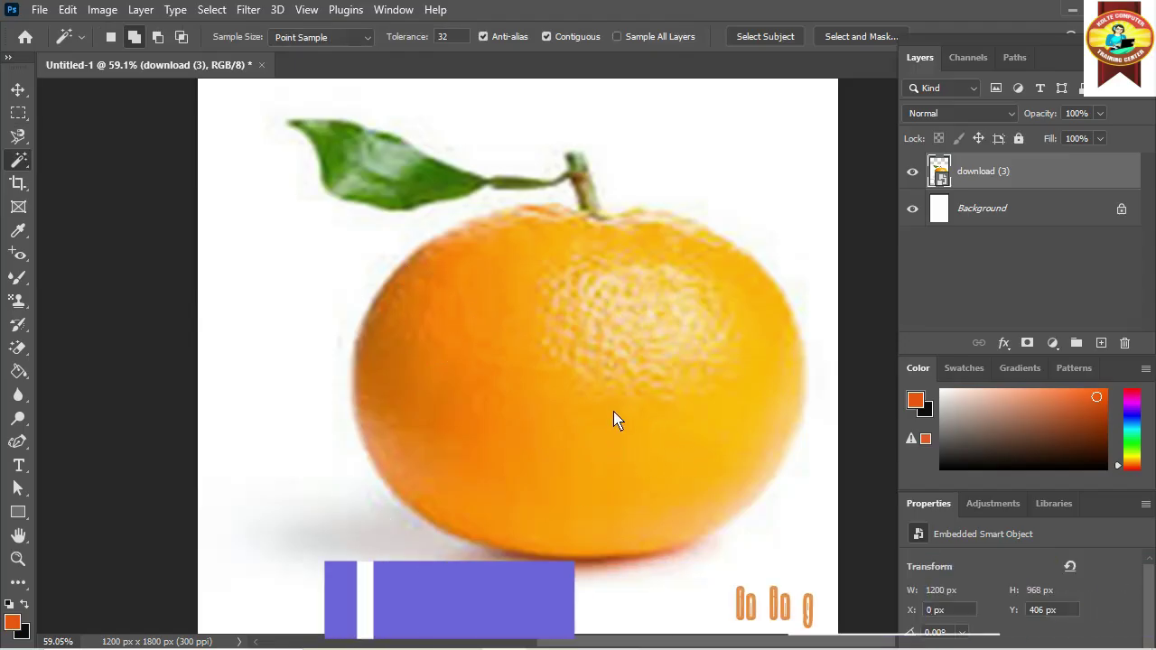
click(612, 327)
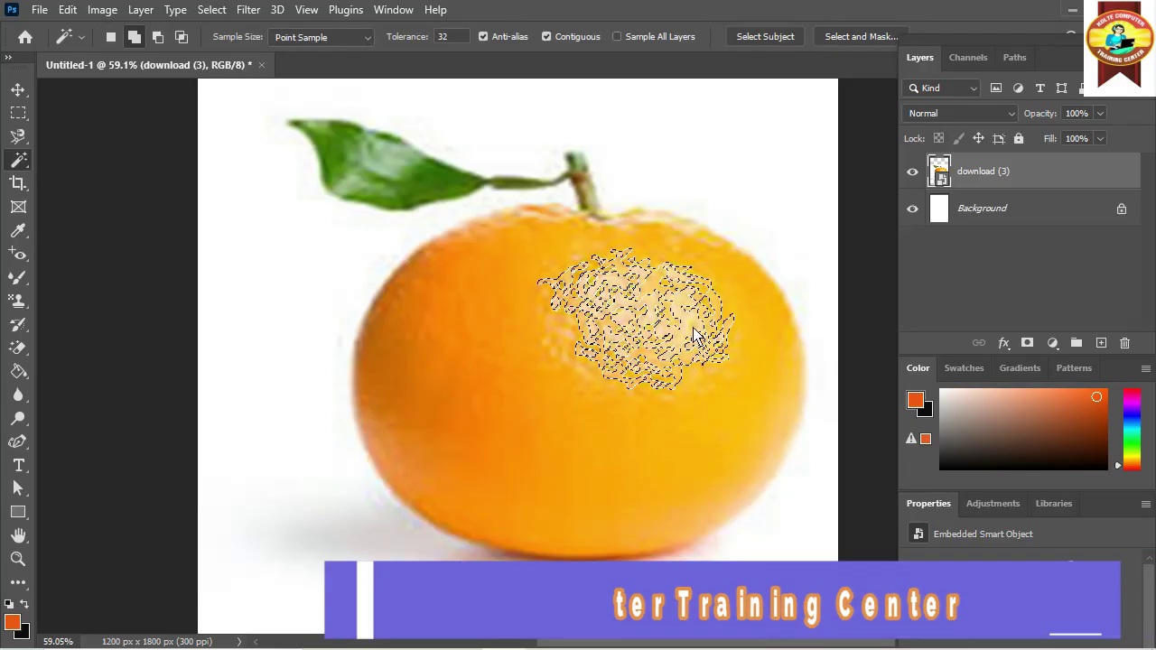
Extend the Magic Wand selection across the rest of the orange and onto the white background around it
click(664, 456)
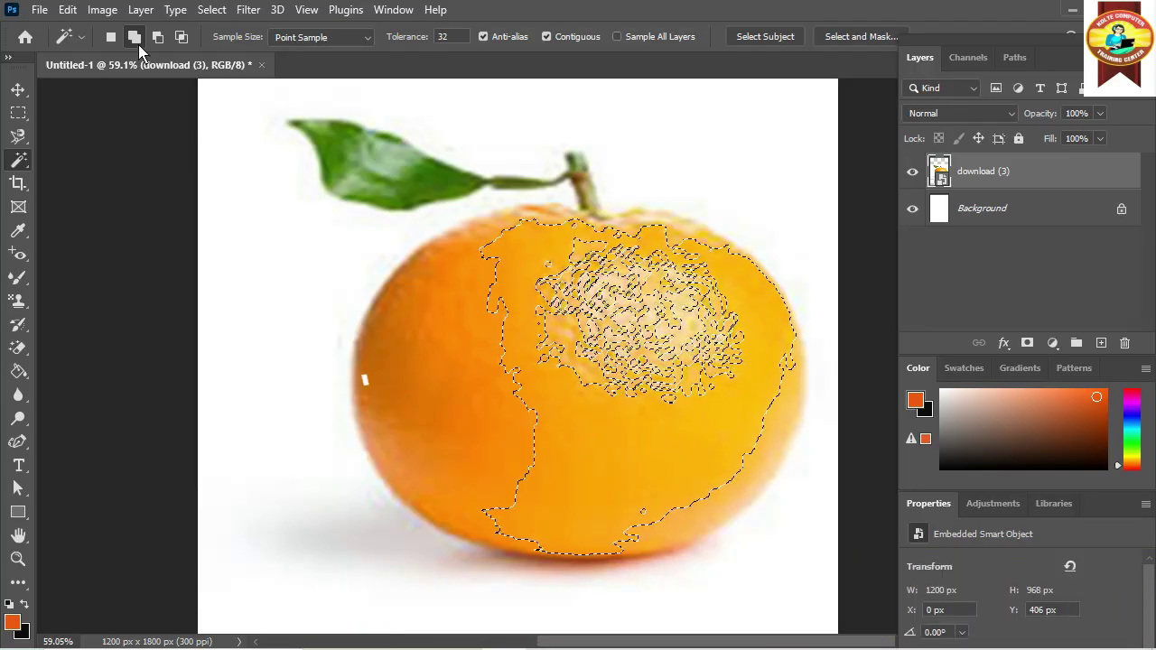
click(428, 375)
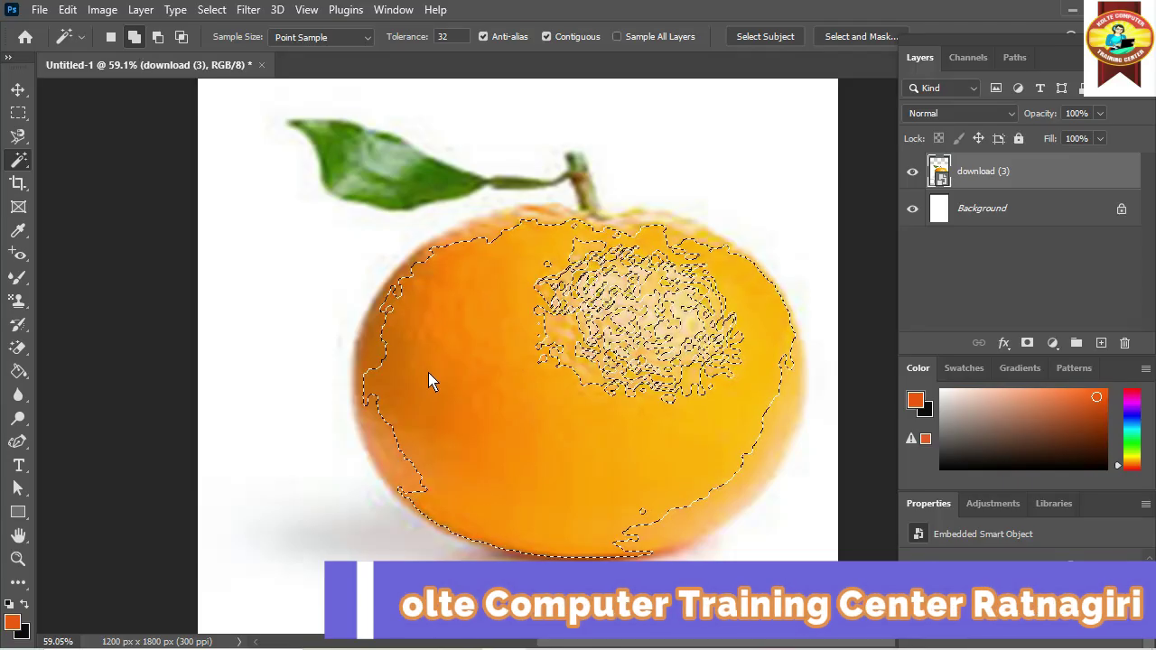
click(547, 271)
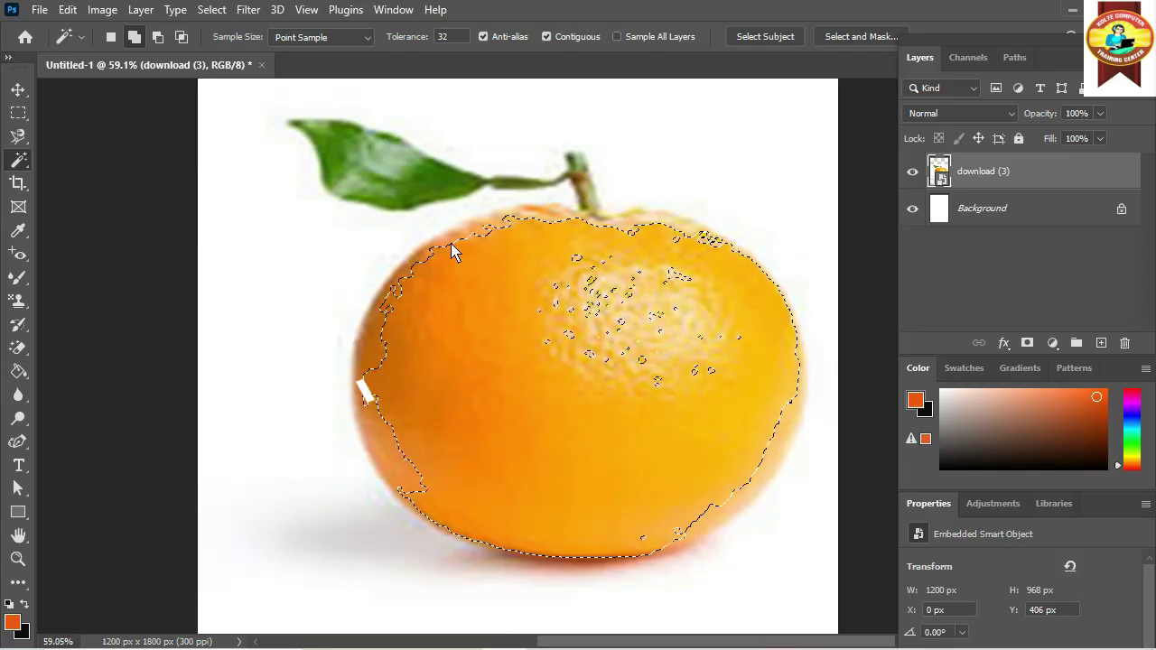
click(370, 355)
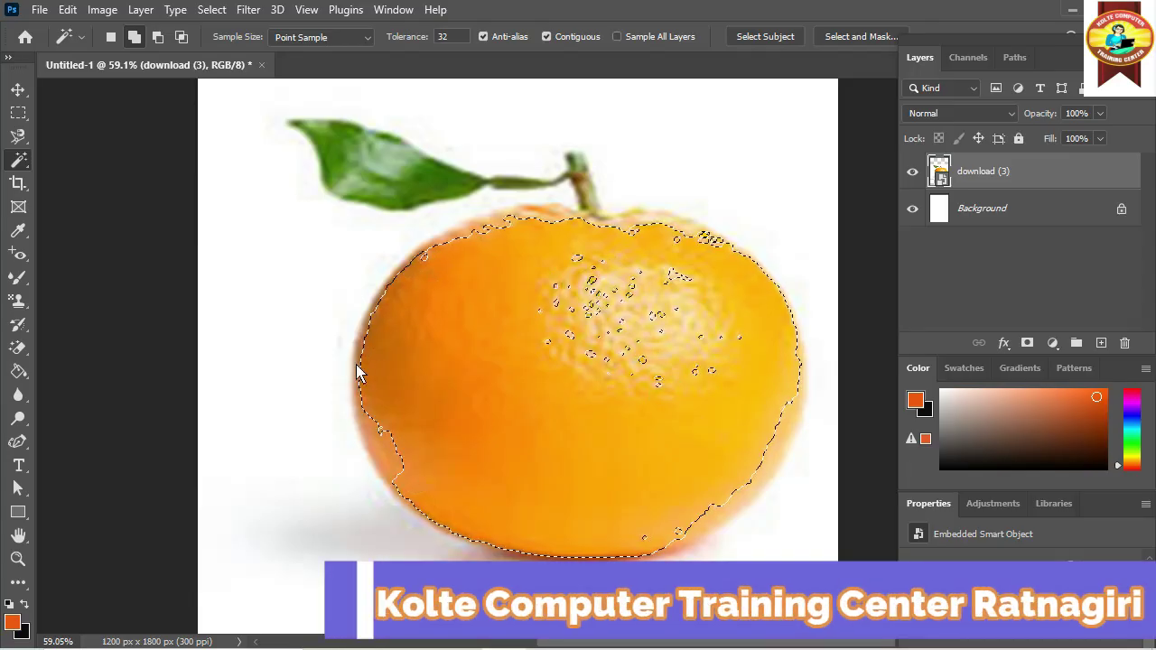
click(383, 436)
click(574, 217)
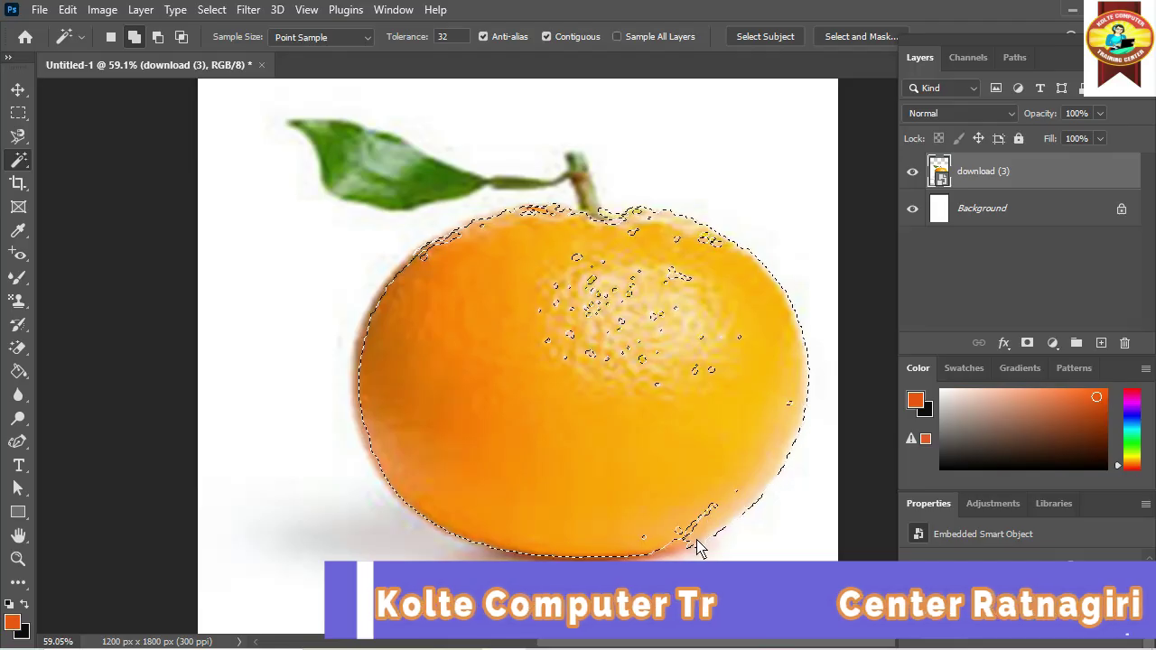
click(664, 532)
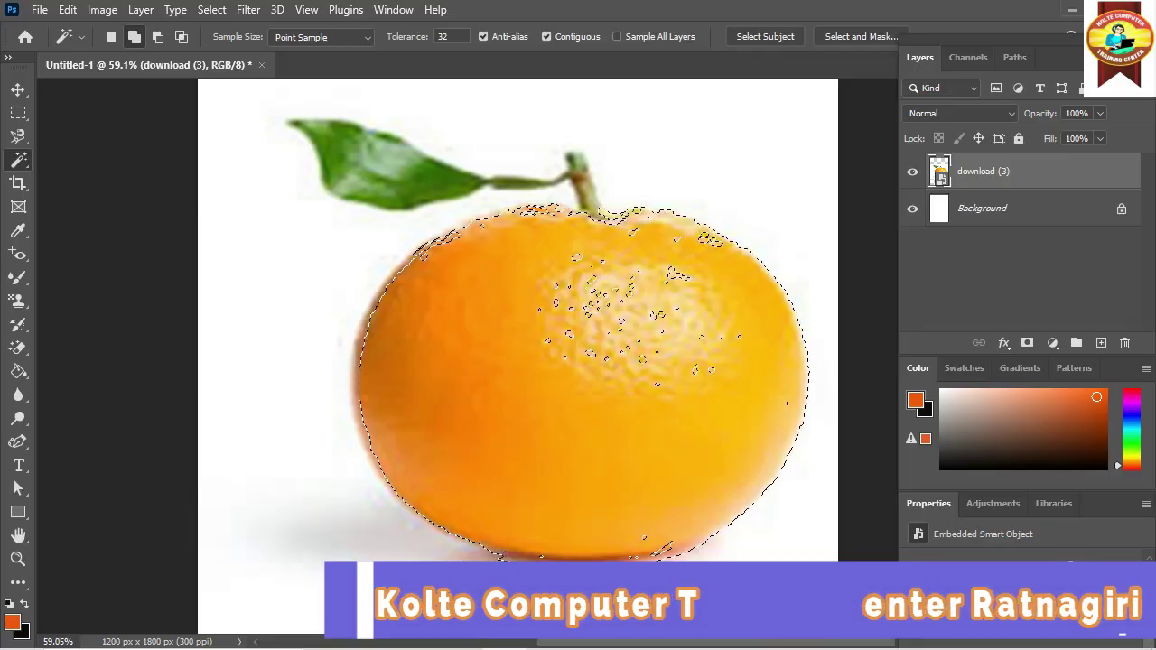
click(542, 190)
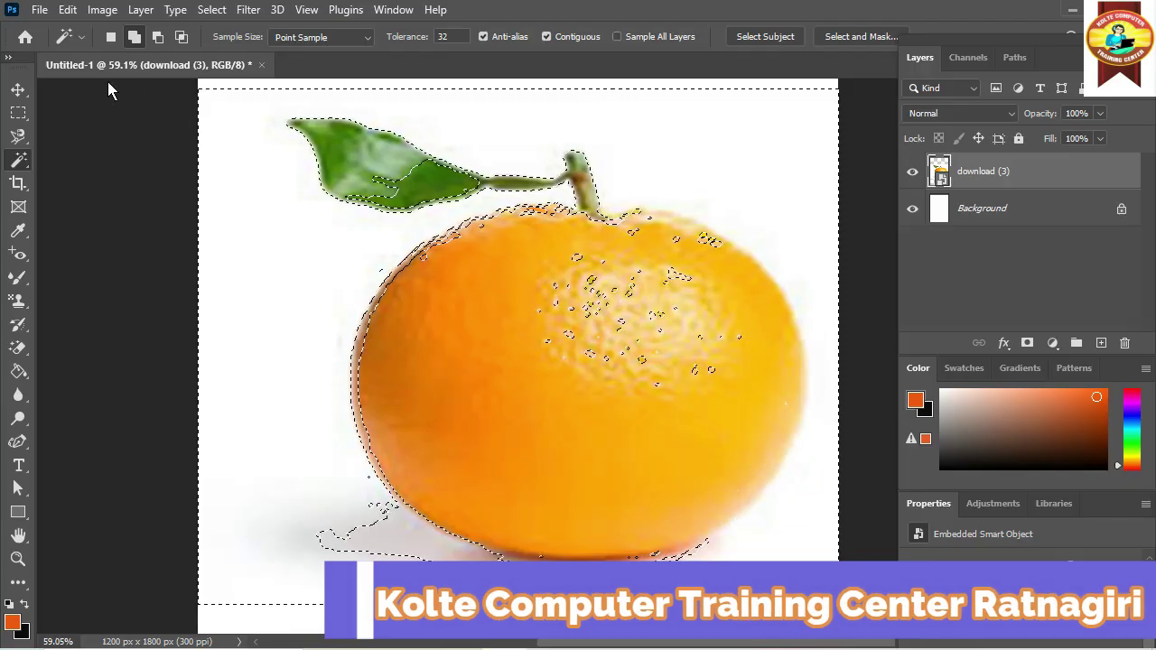
Clear the Magic Wand selection using the Rectangular Marquee tool
right_click(13, 163)
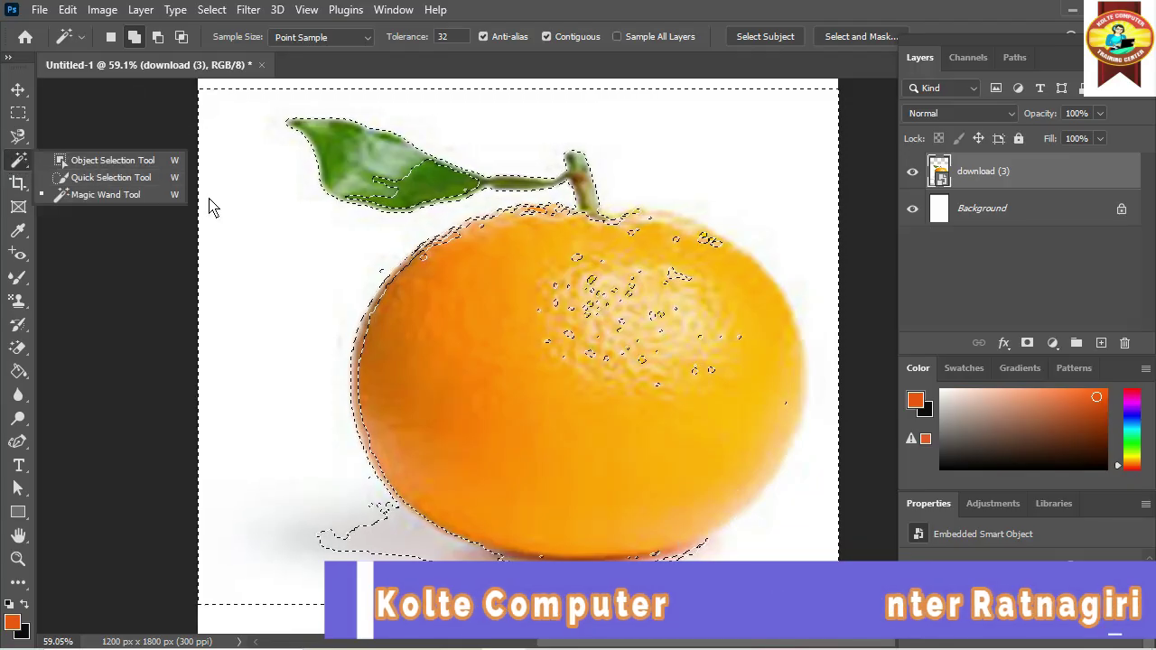
click(18, 112)
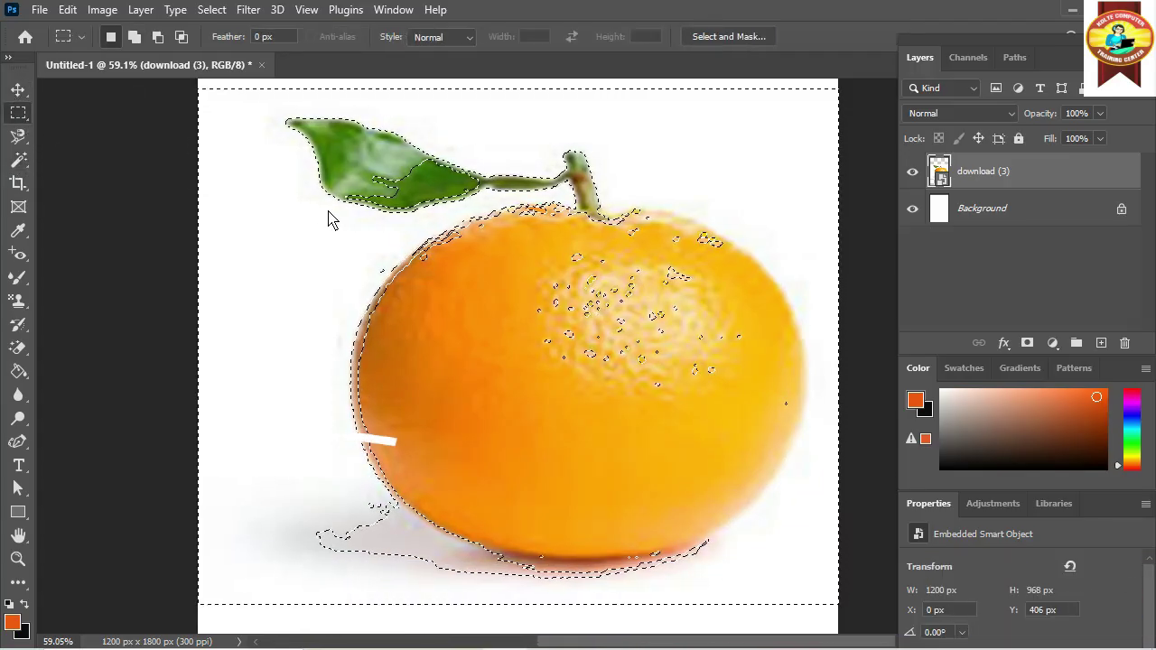
click(281, 208)
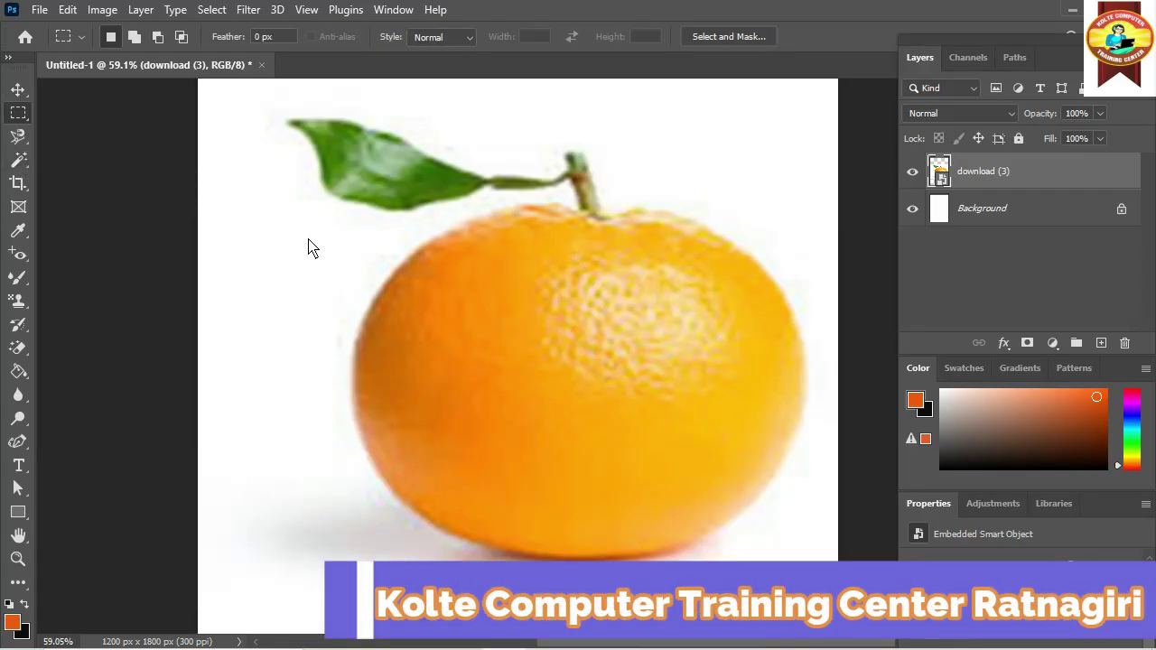
Select the white background around the orange and leaf, including the shadow, with the Magic Wand tool
click(13, 163)
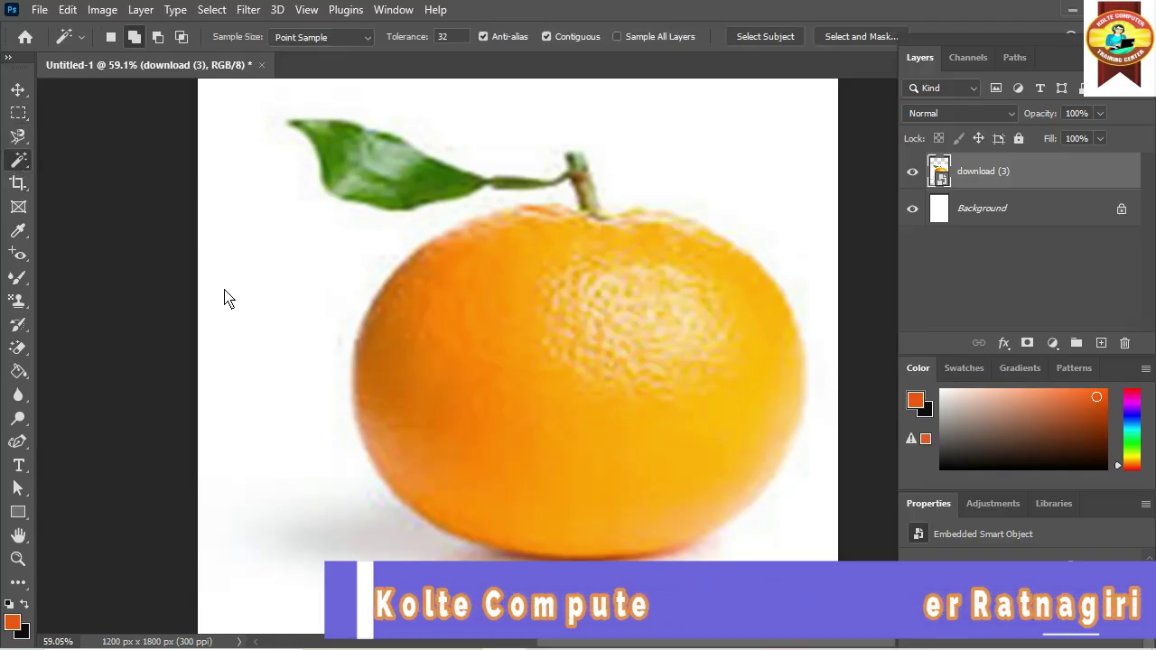
click(270, 289)
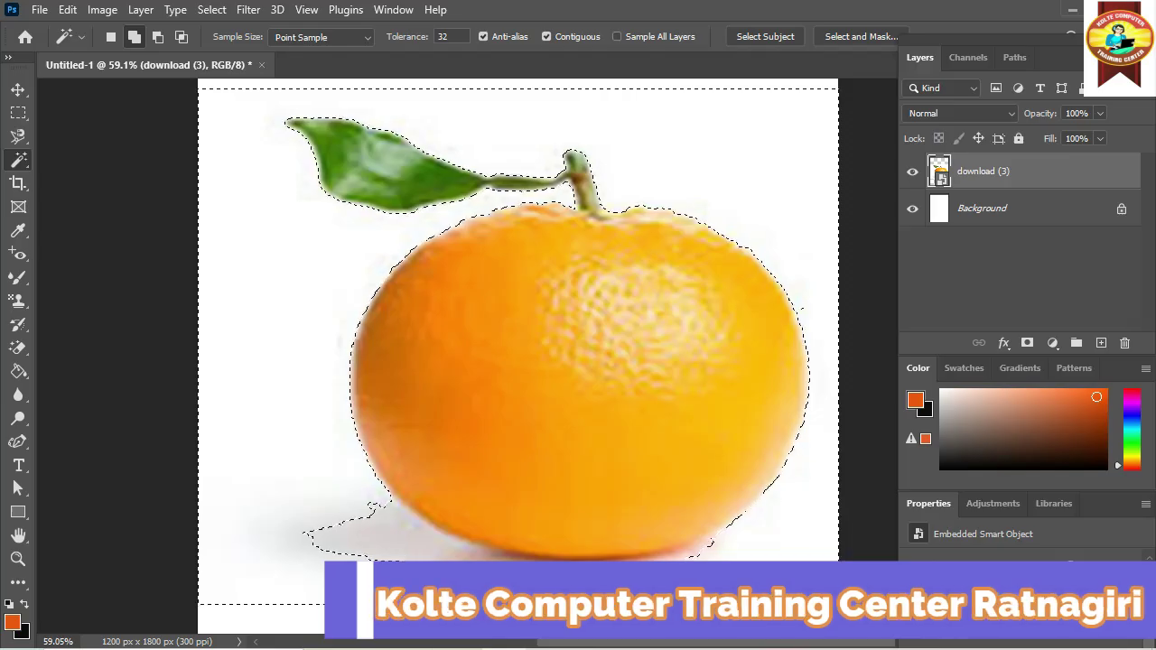
alt+click(382, 544)
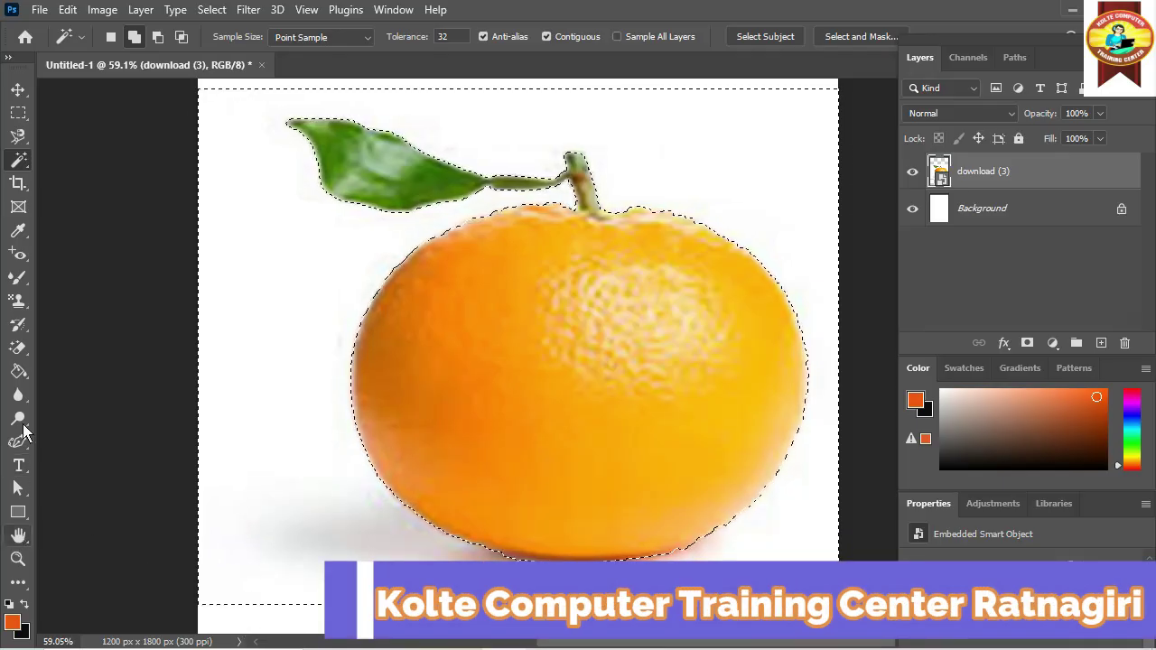
Rasterize the smart object, filling the selected background and shadow with the leaf pattern, and check the result with the Background layer hidden
click(18, 371)
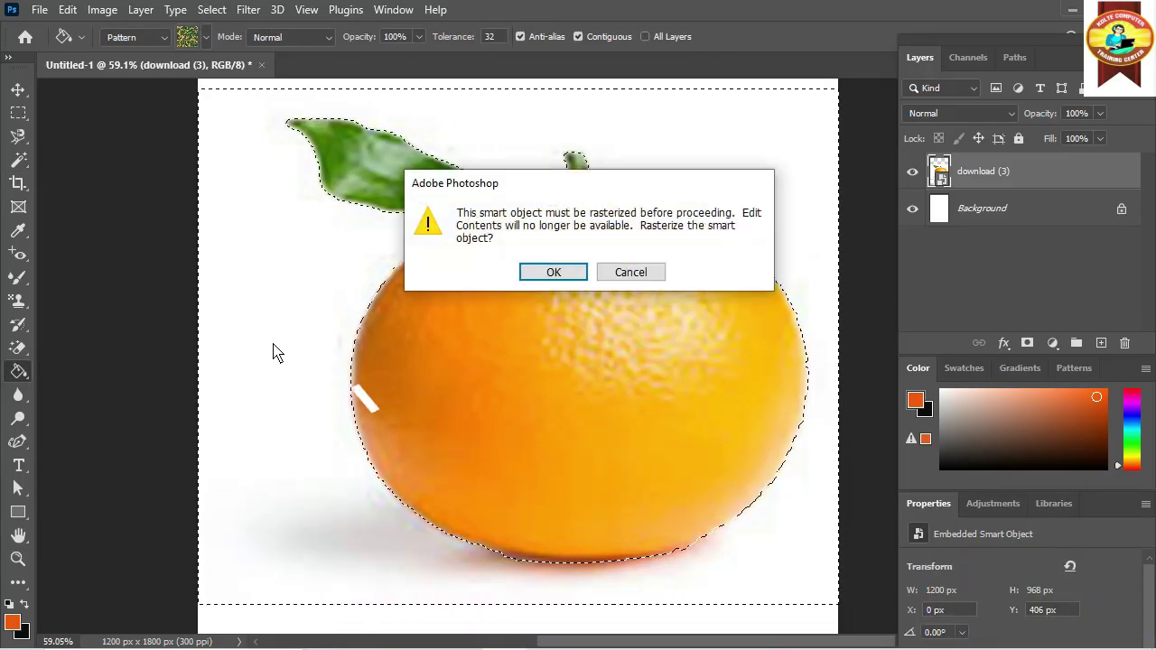
click(578, 272)
click(244, 284)
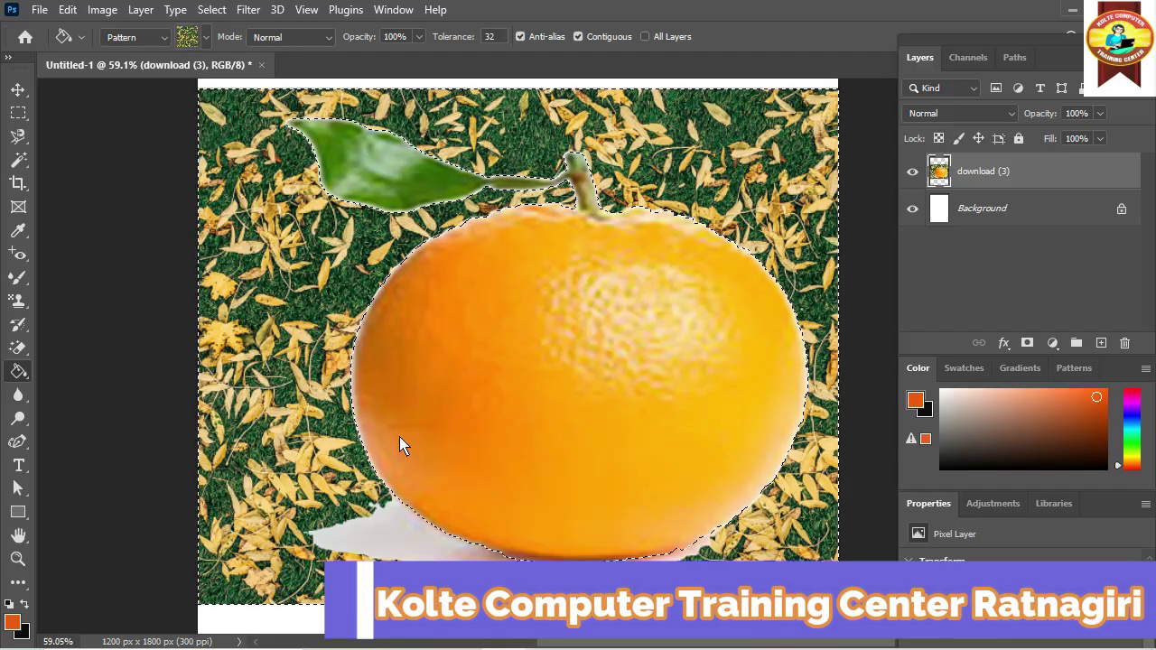
click(377, 549)
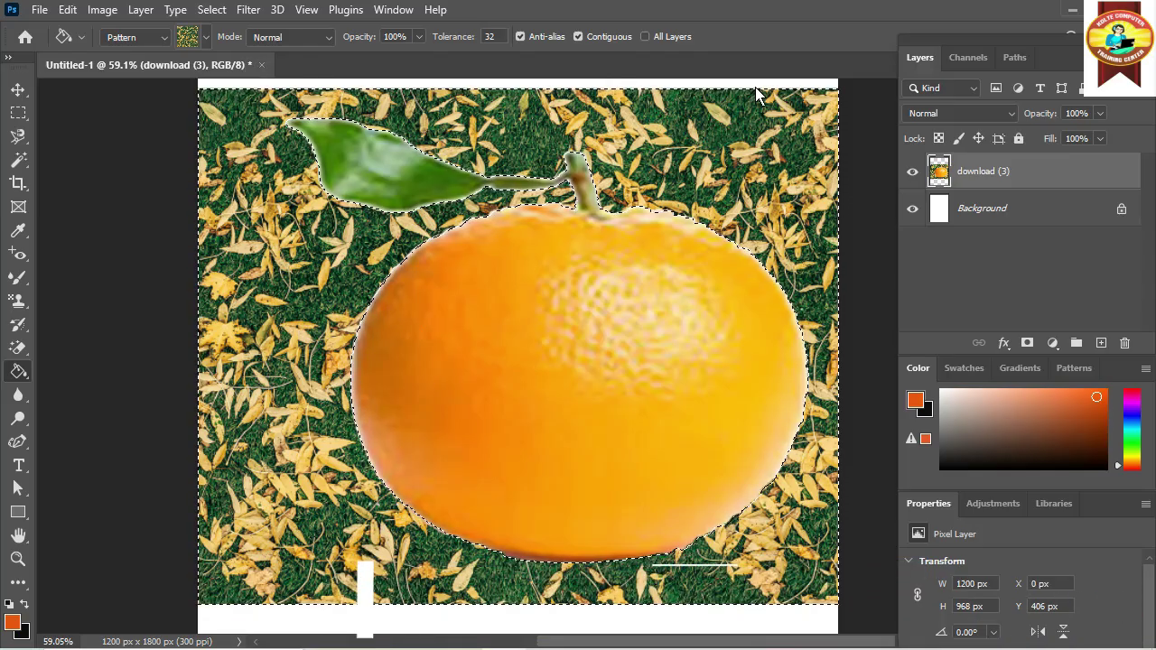
click(912, 209)
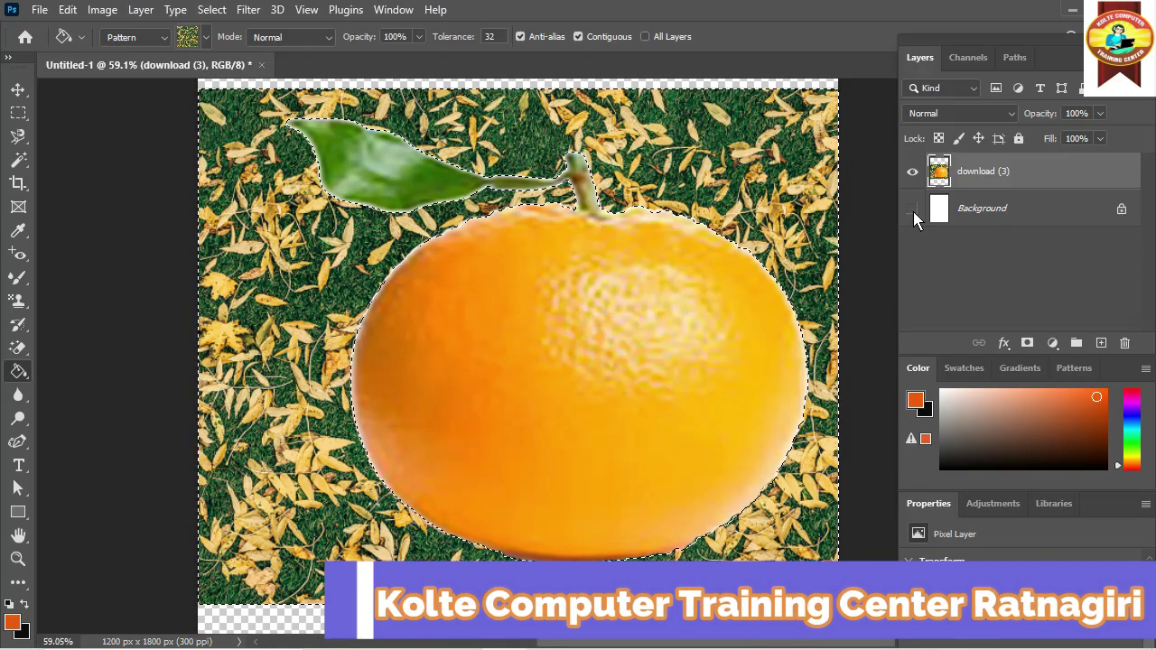
click(912, 209)
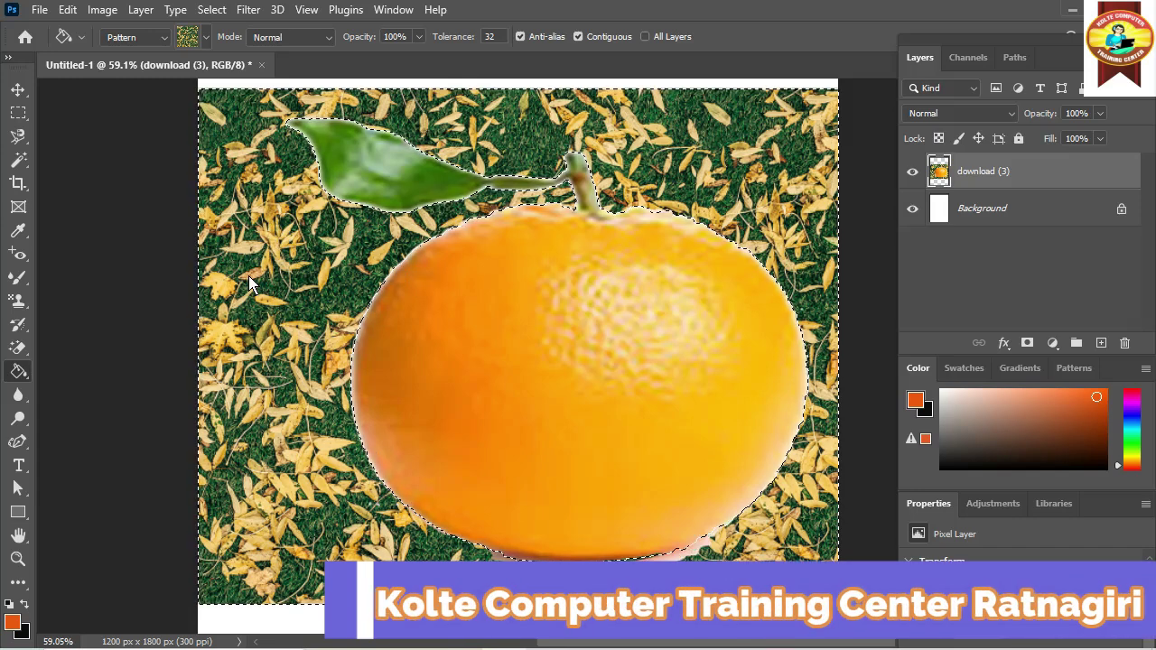
Undo the pattern fills and the rasterization, and clear the selection around the orange and leaf
key(ctrl+z)
key(ctrl+z)
key(ctrl+z)
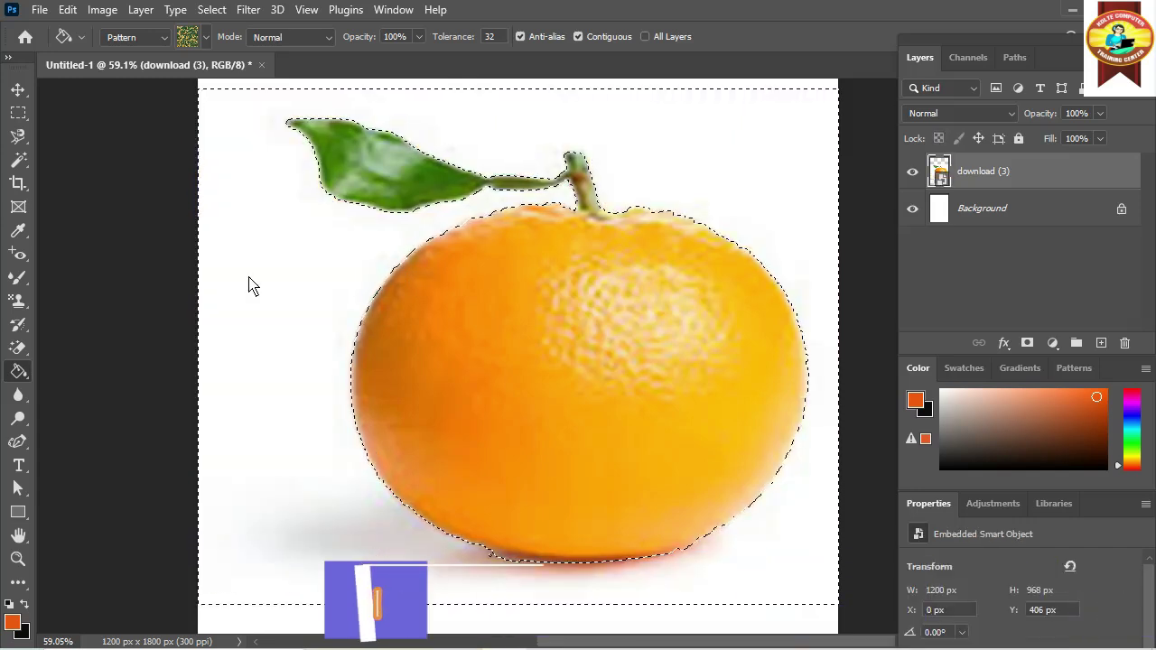
click(18, 112)
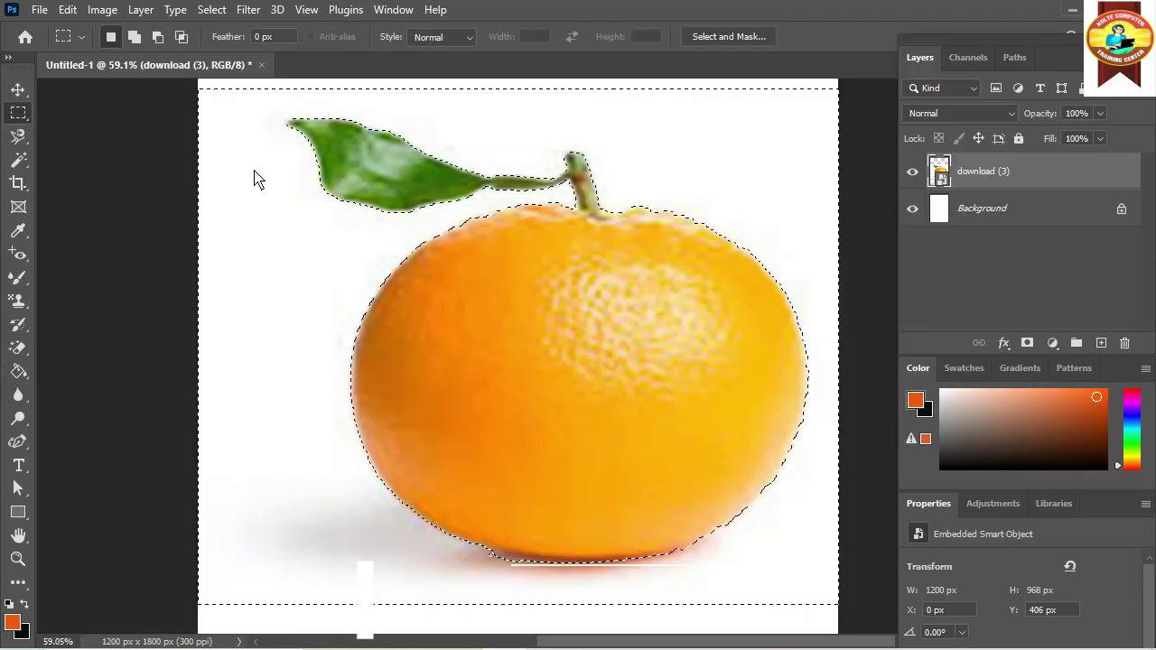
key(ctrl+d)
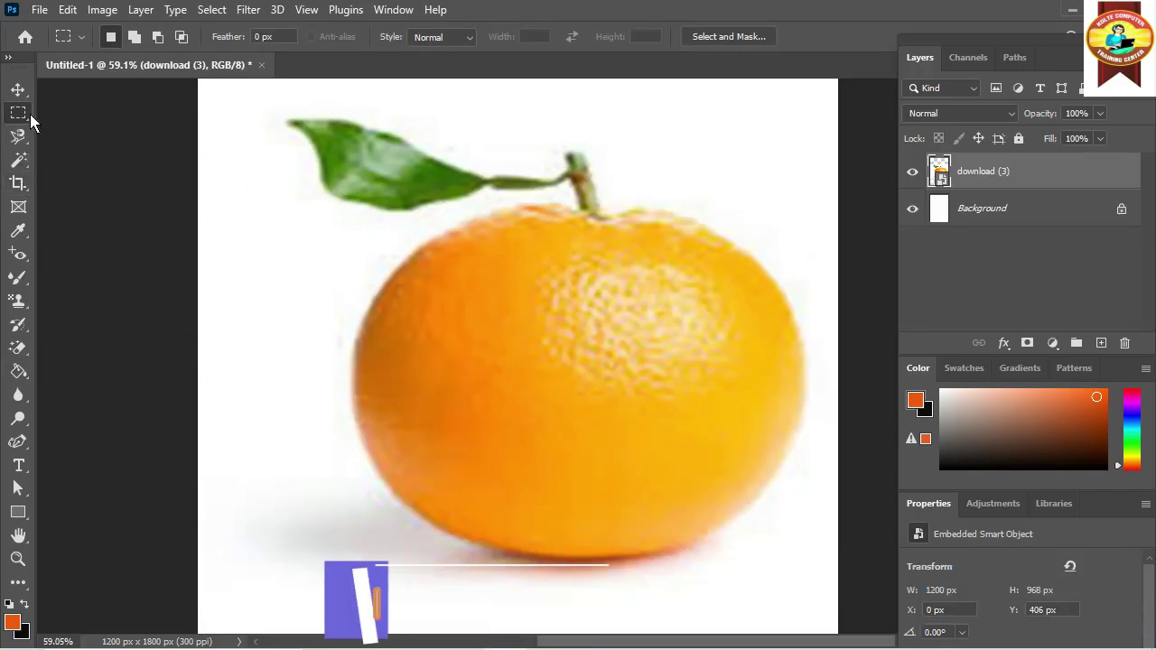
Draw a crop frame with the Crop tool and adjust its edges to enclose the orange and leaf, about 1007 × 882 px
click(18, 160)
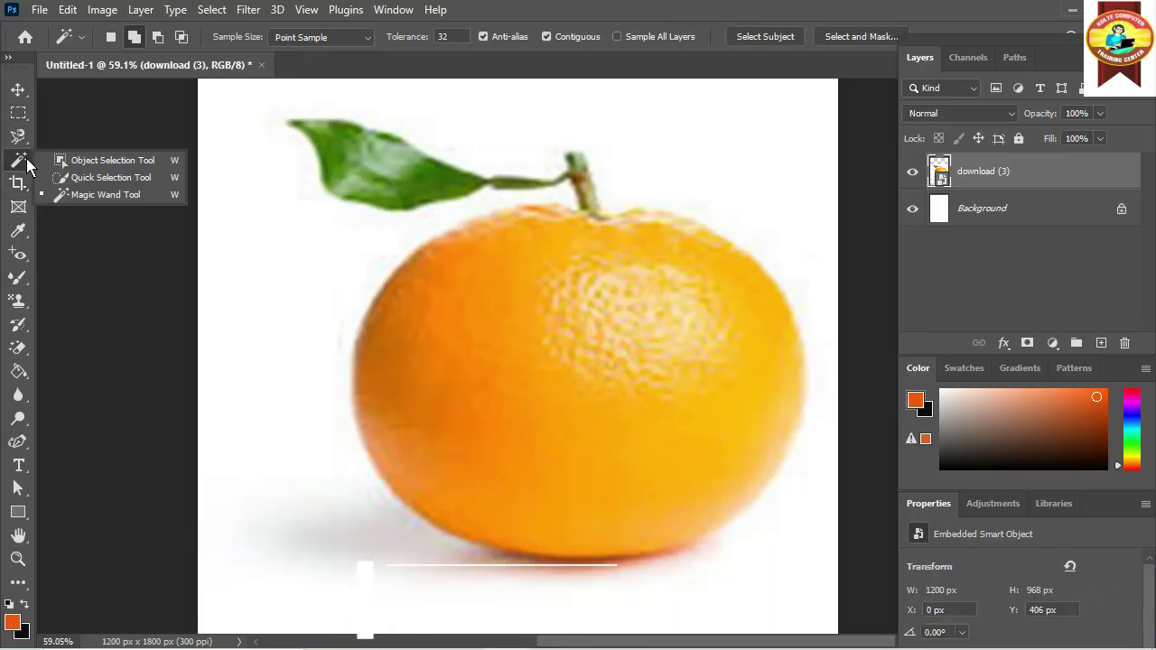
click(17, 185)
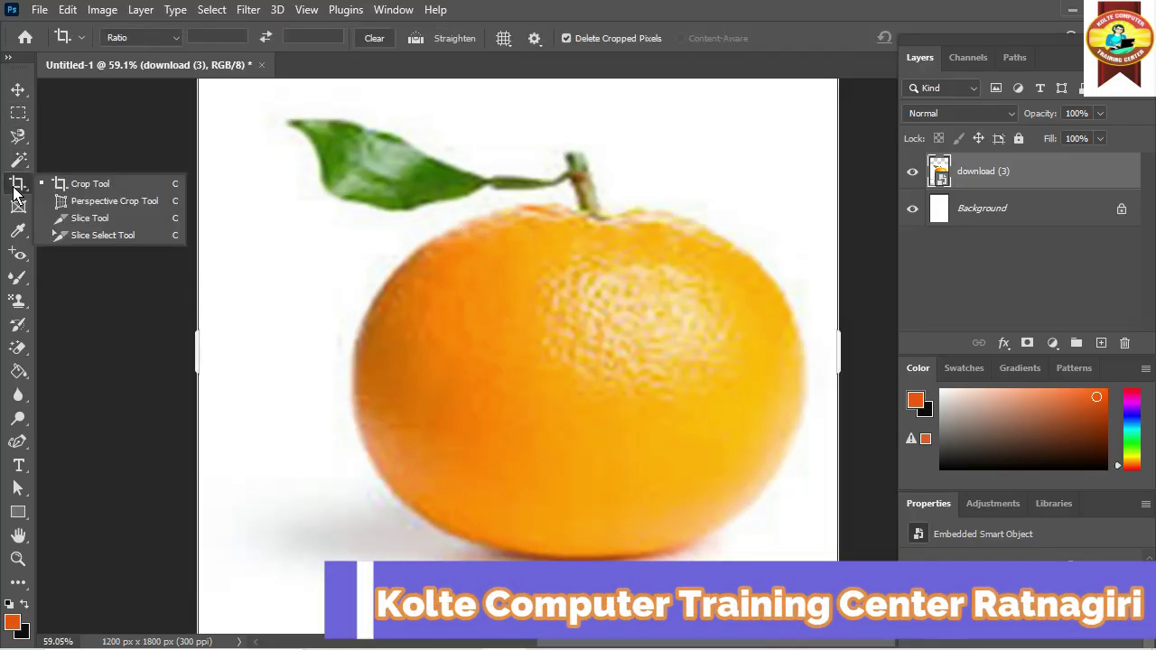
click(63, 186)
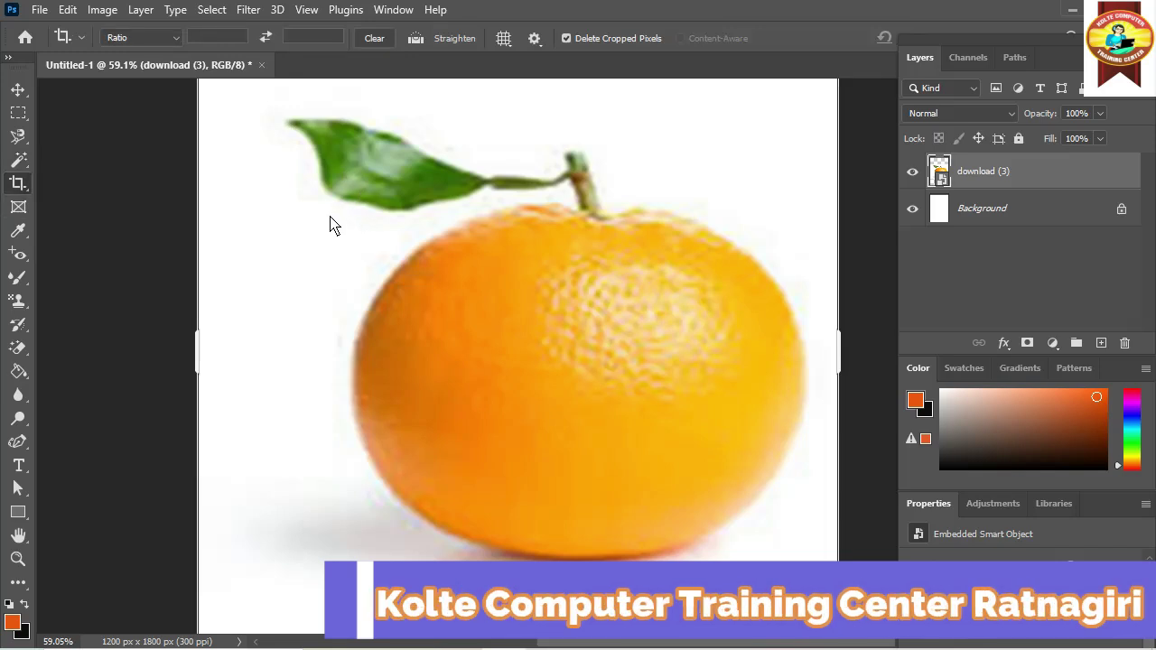
drag(479, 432, 803, 565)
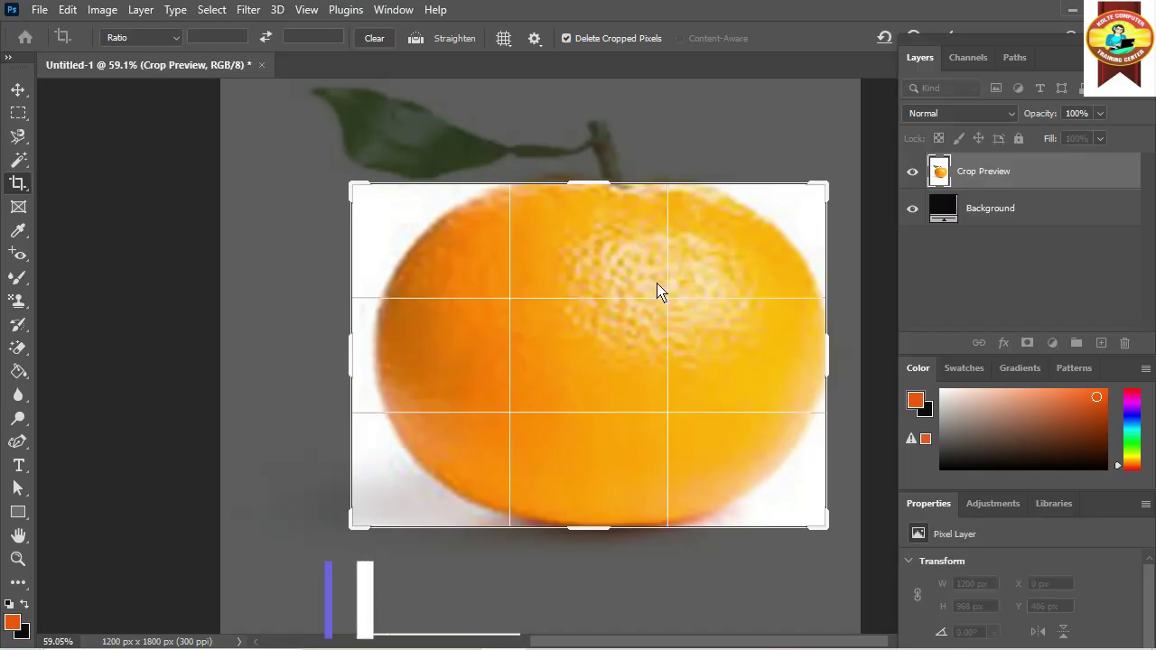
drag(568, 188, 573, 134)
drag(348, 343, 326, 341)
drag(601, 580, 603, 587)
drag(853, 365, 863, 366)
drag(602, 586, 595, 585)
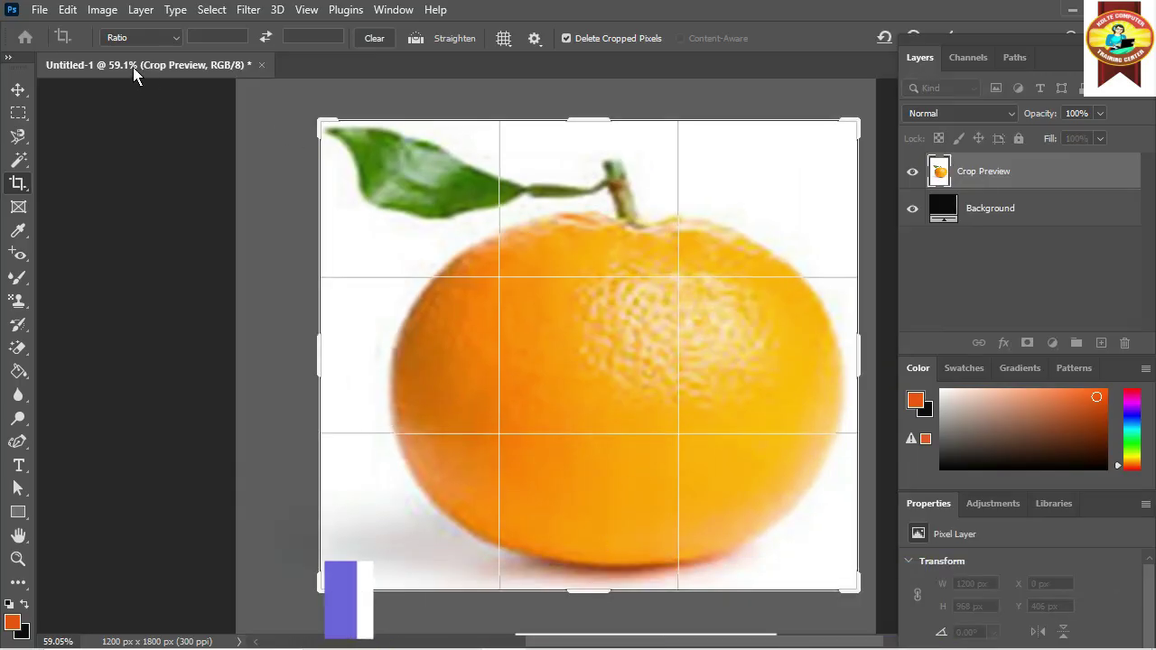
Apply the crop to the image
click(72, 11)
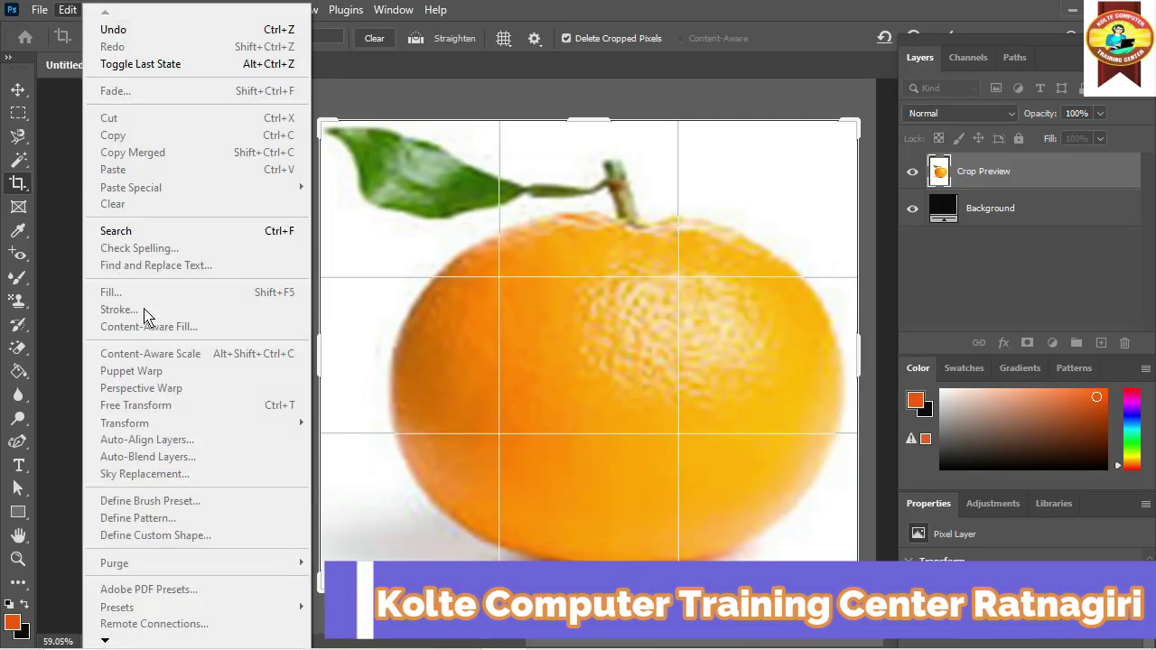
click(76, 10)
click(100, 11)
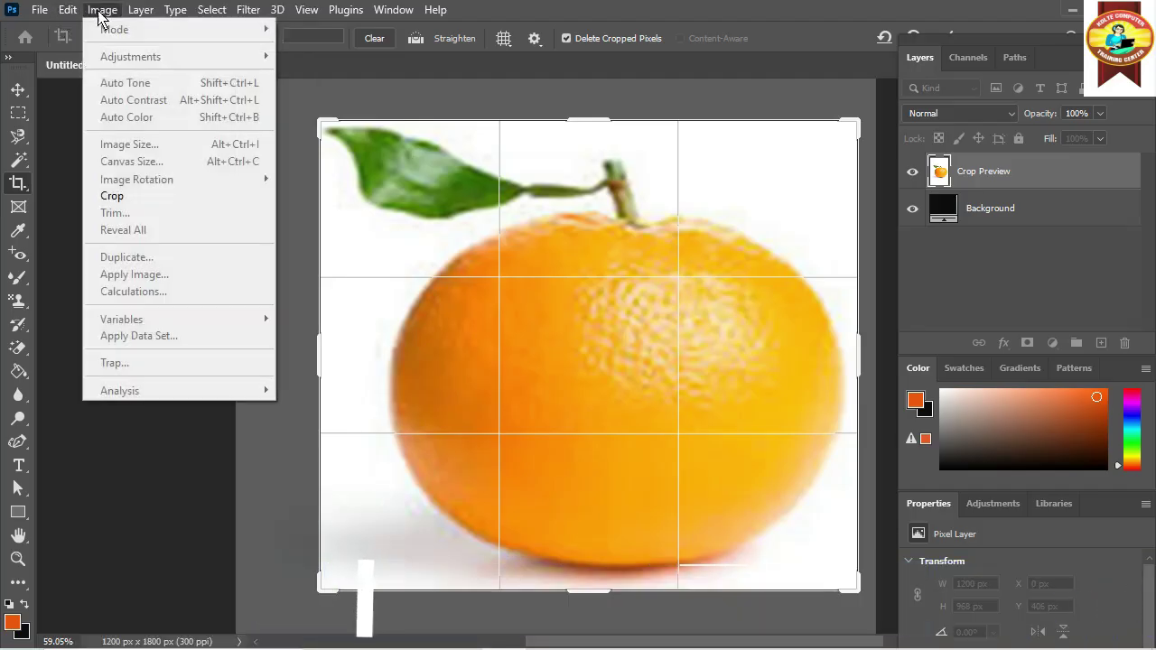
click(137, 204)
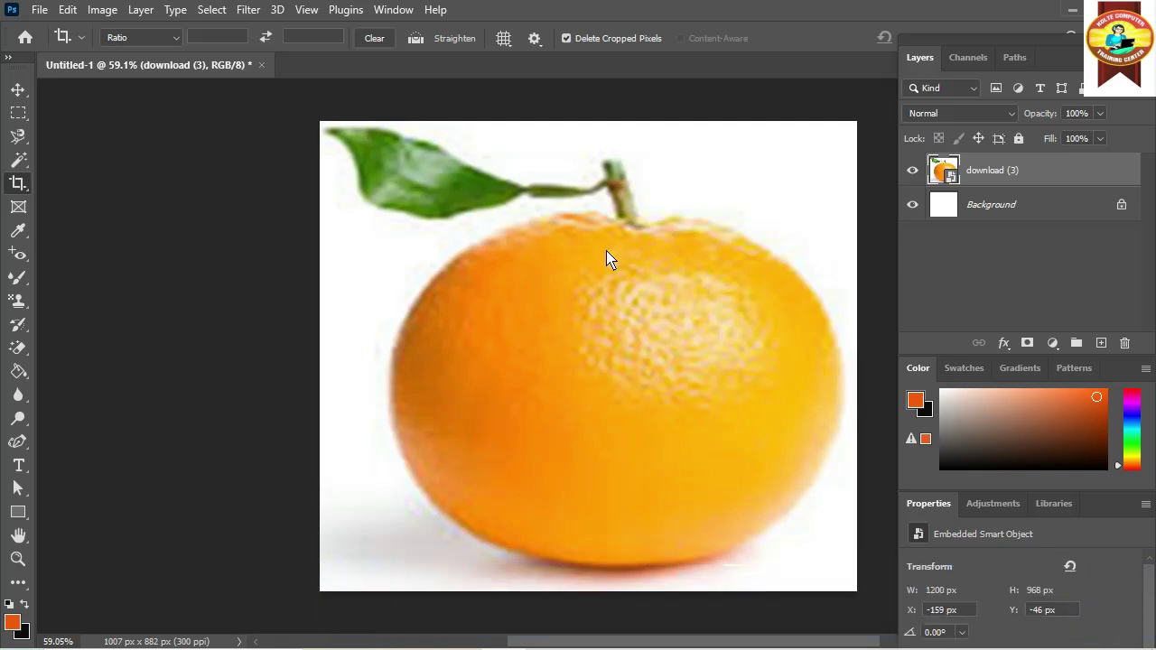
Undo the crop, and try another crop frame around the orange and leaf before returning to the Rectangular Marquee tool
key(ctrl+z)
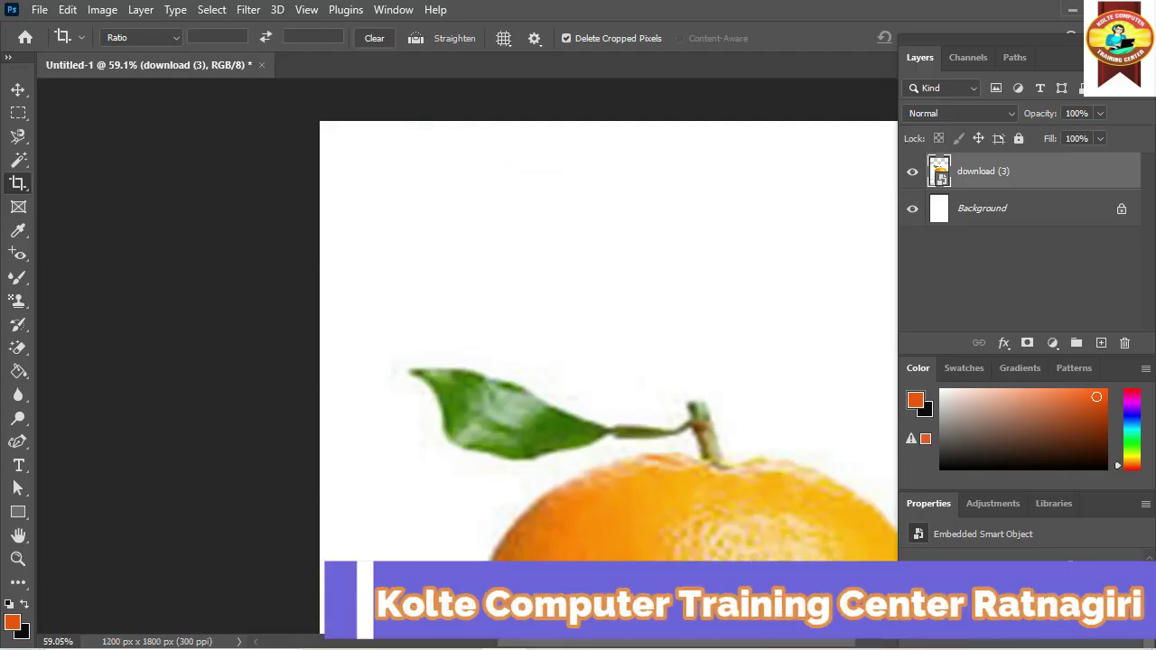
drag(539, 643, 604, 640)
drag(511, 506, 498, 456)
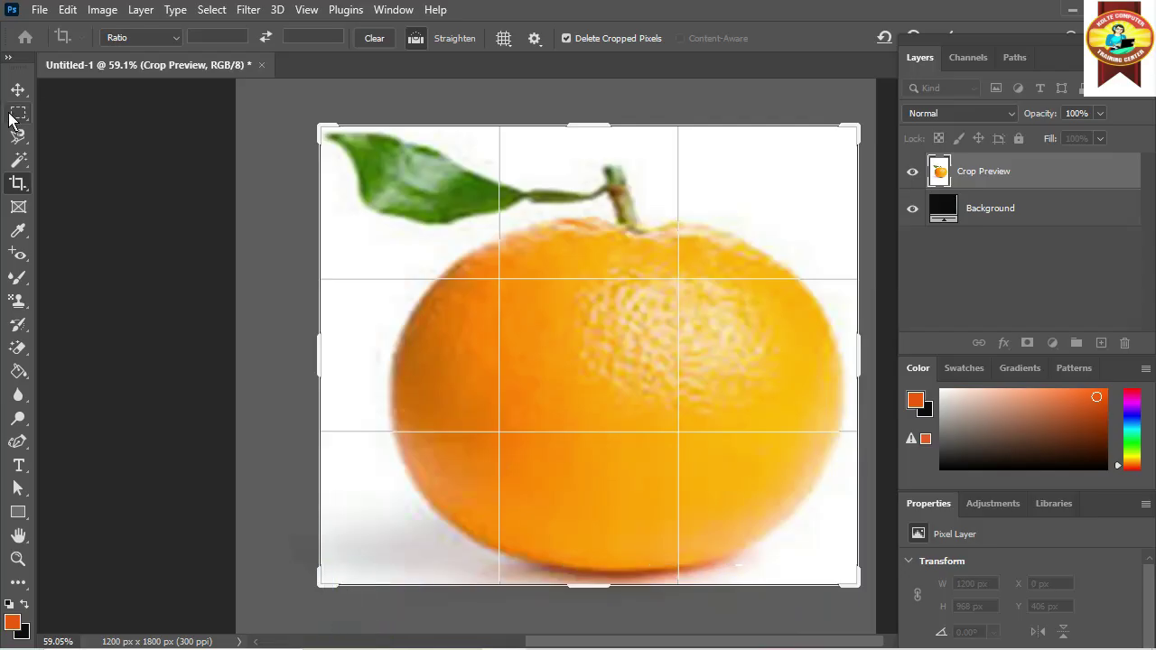
click(18, 112)
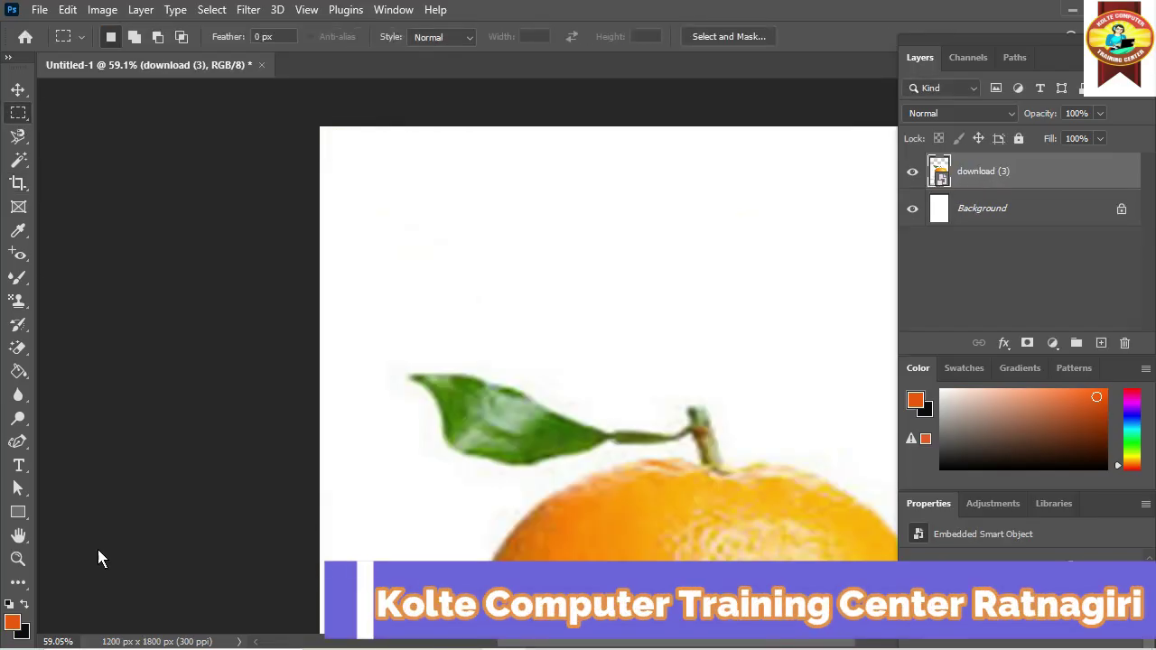
drag(511, 524, 316, 261)
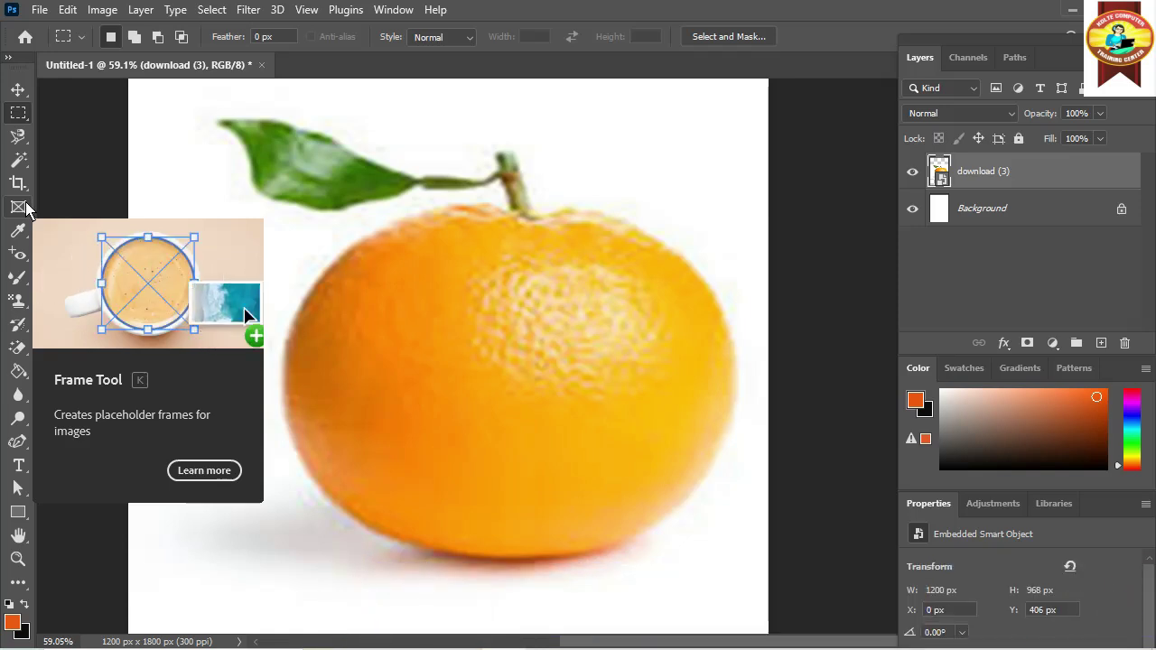
With the Frame tool active, hide the download (3) layer, unlock the Background layer and add a blank layer above it
click(18, 208)
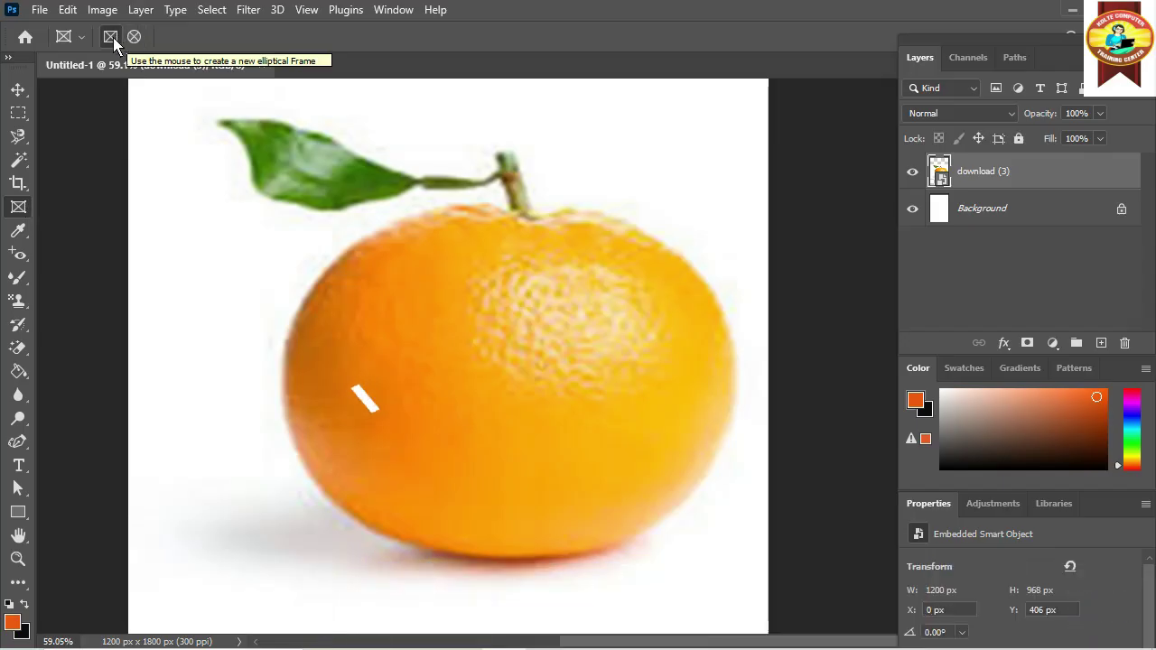
click(912, 170)
click(1123, 209)
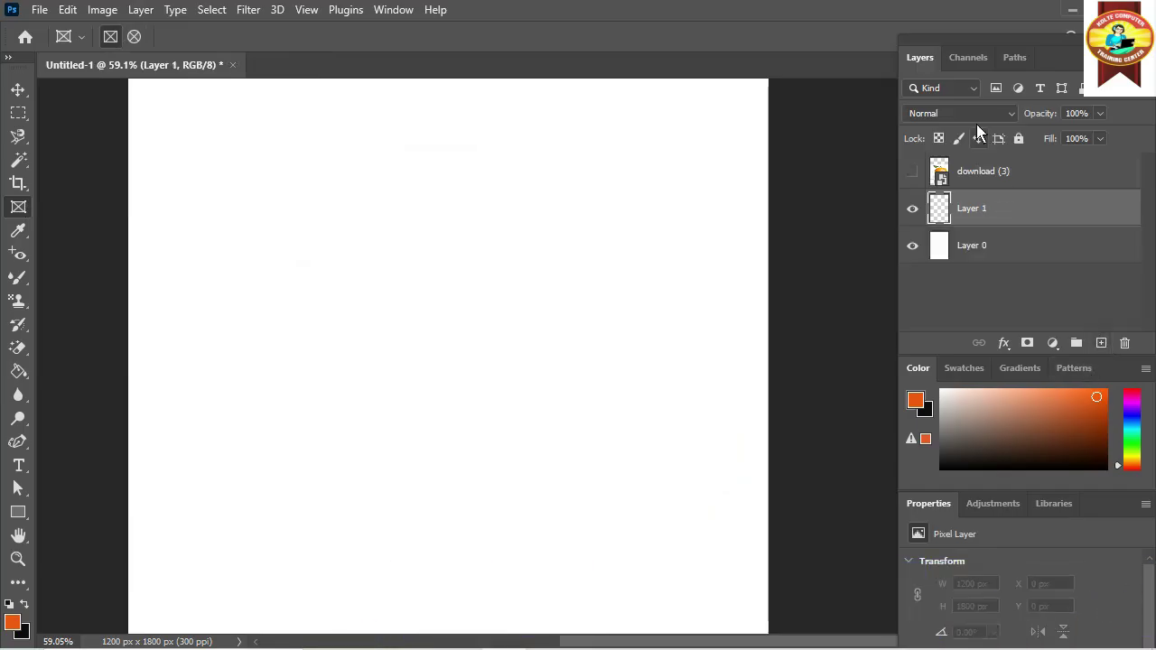
Place the embedded image images (5).jpg from the Pictures folder onto the blank layer
click(39, 10)
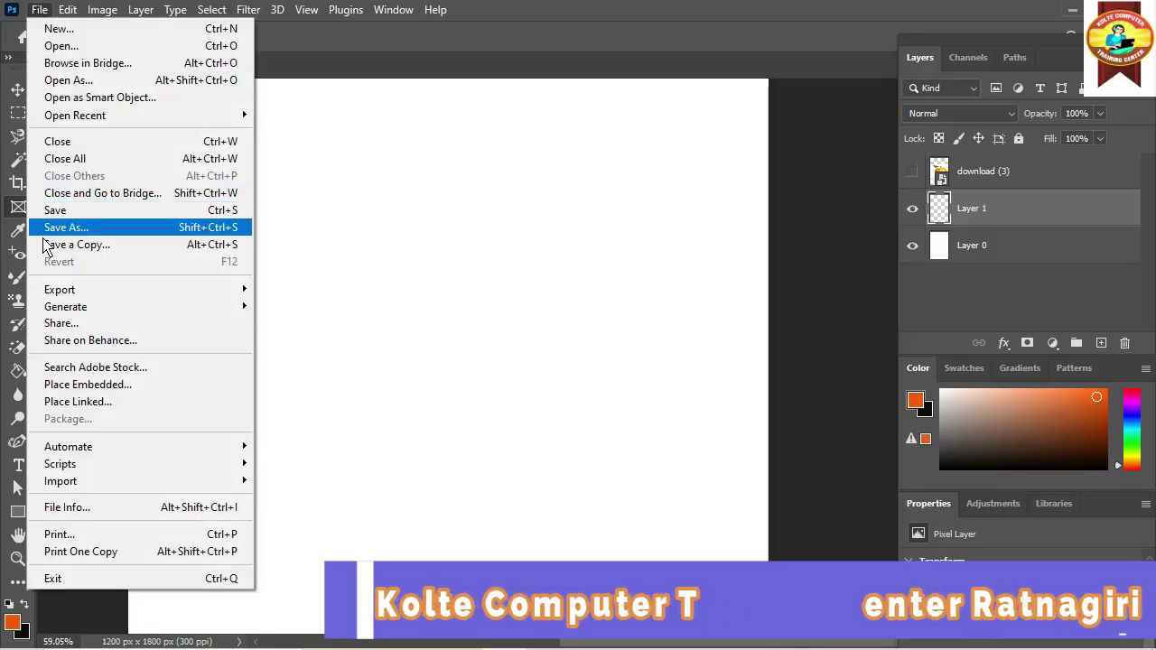
click(62, 384)
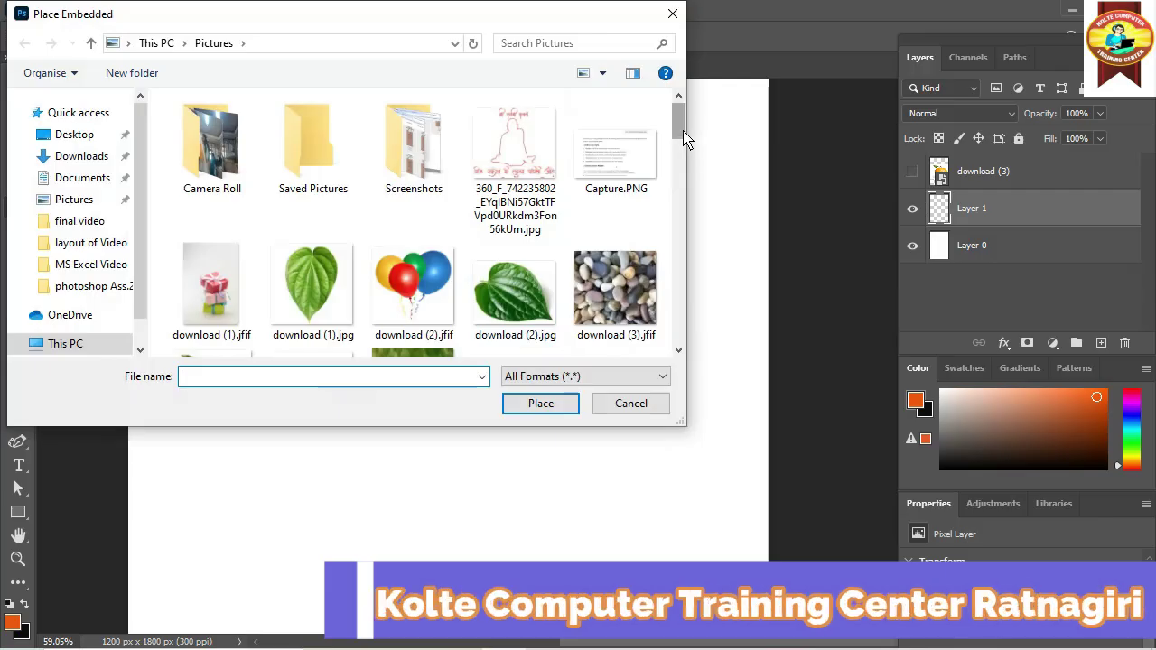
drag(682, 137, 687, 171)
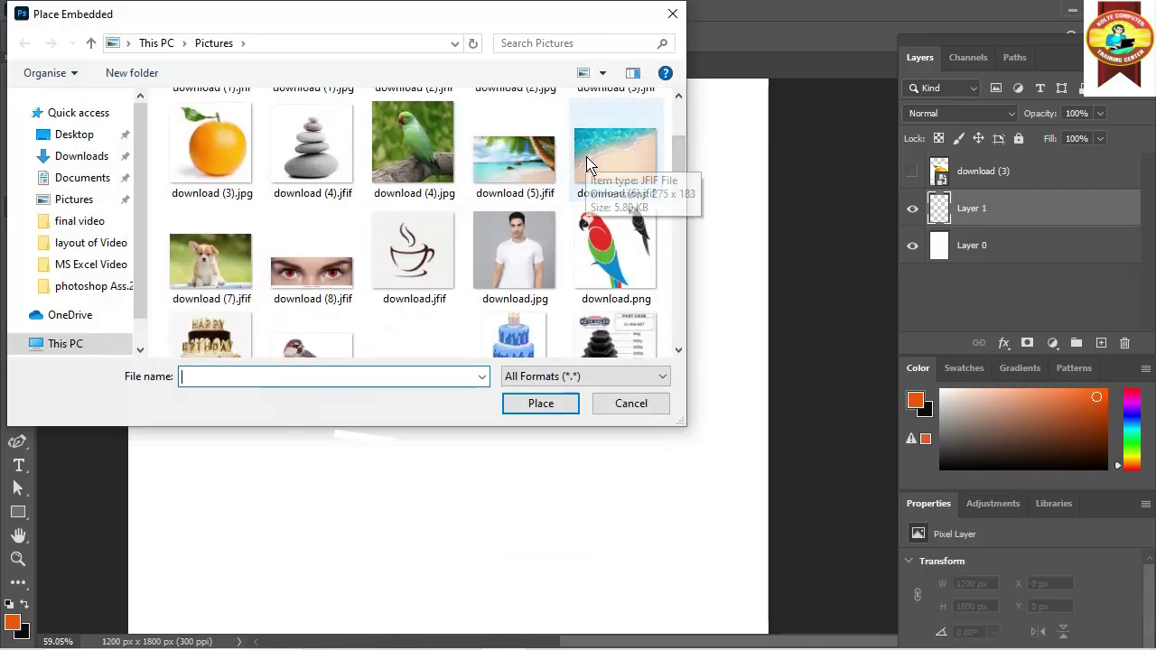
drag(679, 155, 680, 226)
click(211, 176)
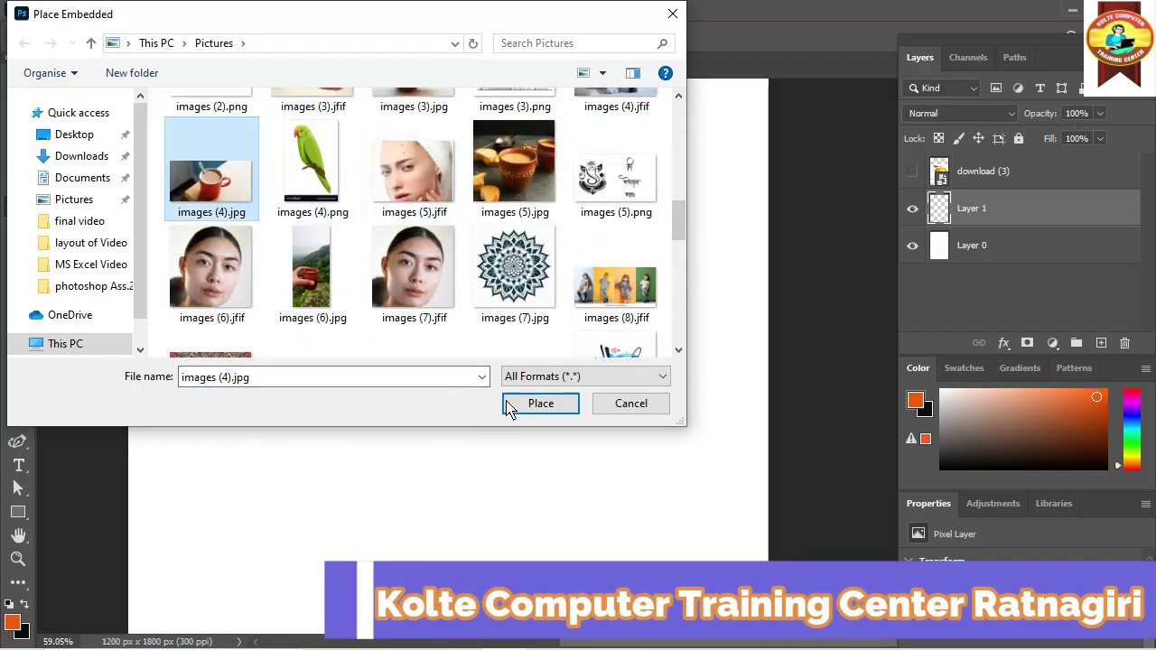
click(514, 163)
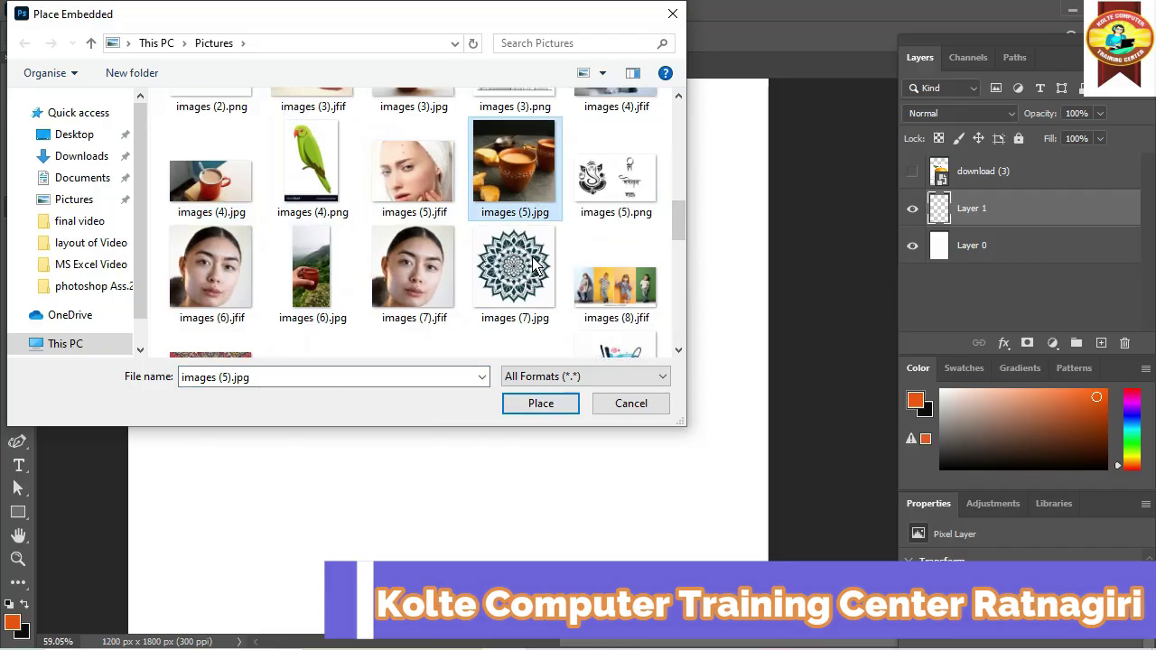
click(547, 405)
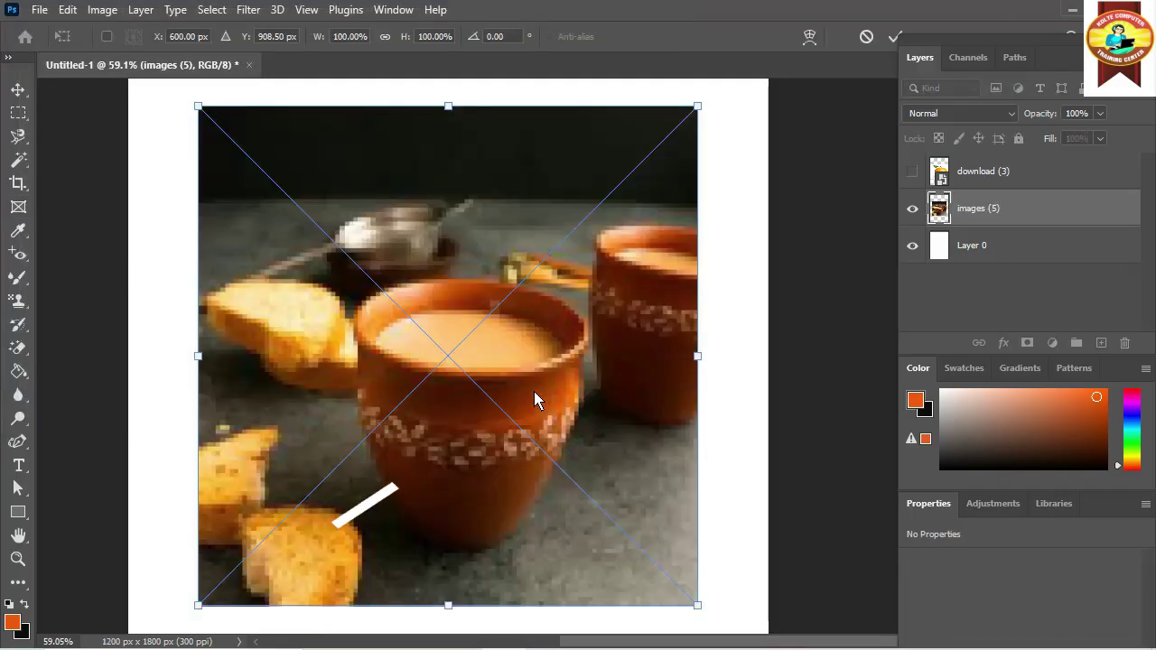
Stretch the placed teacup image to the full canvas width, about 1200 × 969 px, and commit the placement
drag(198, 358, 128, 379)
drag(697, 357, 767, 380)
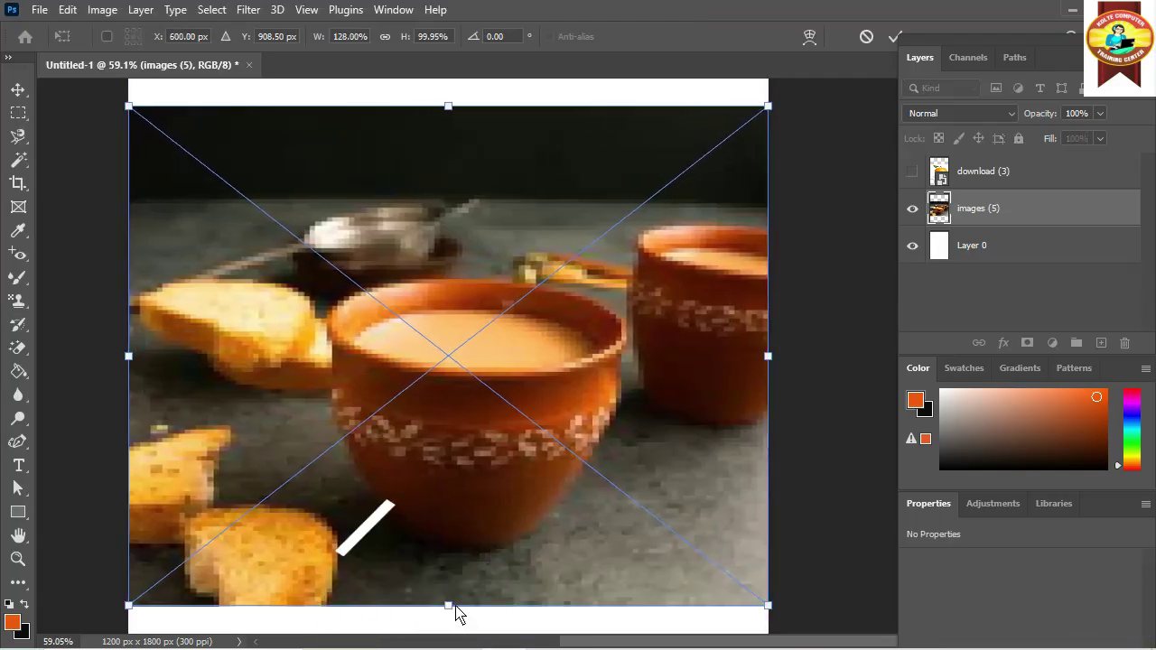
drag(456, 614, 446, 622)
click(18, 90)
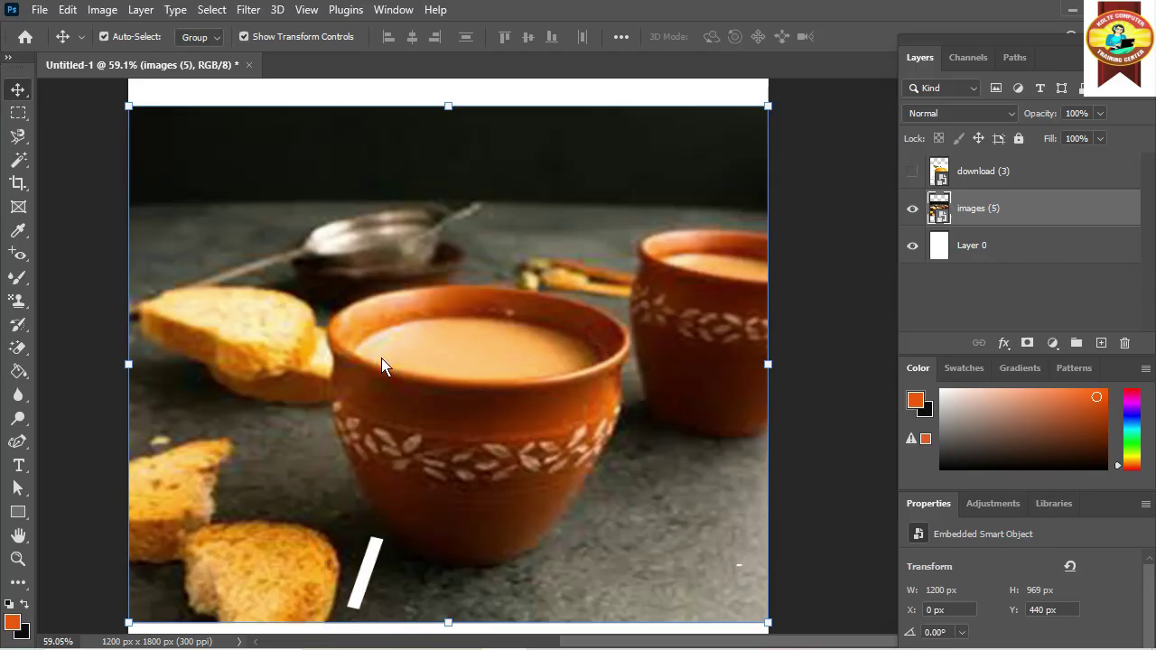
Draw an elliptical frame over the tea in the front cup and fit its edges, about 459 × 103 px
click(22, 211)
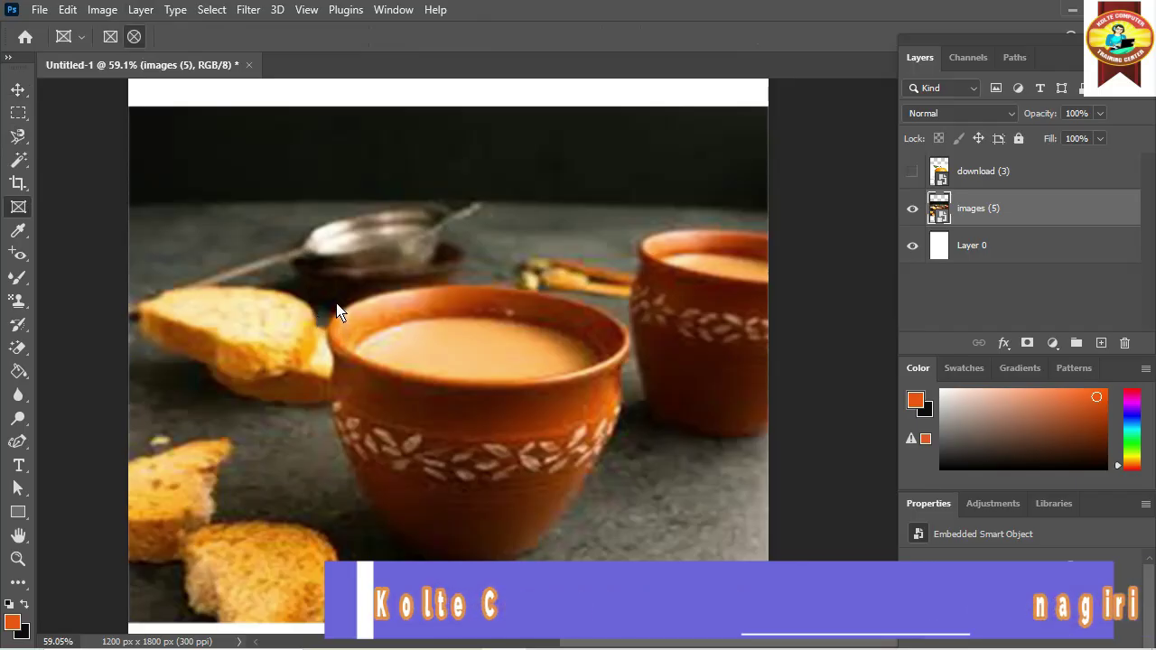
drag(335, 307, 363, 359)
drag(616, 400, 630, 395)
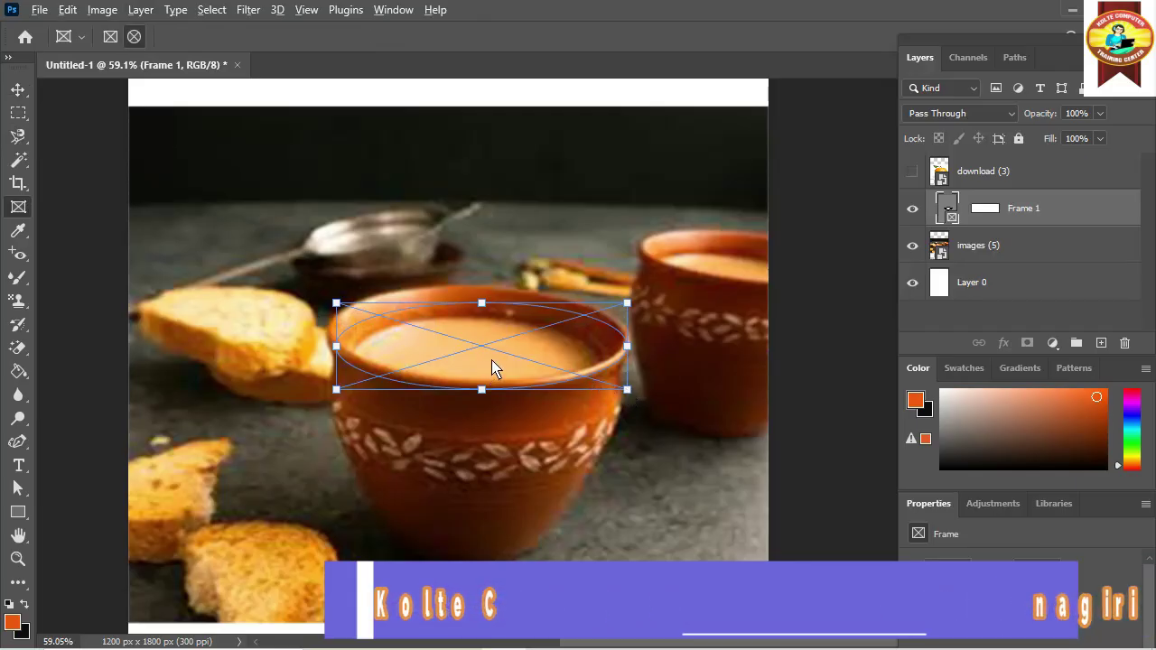
scroll(493, 365, up, 2)
scroll(493, 366, up, 2)
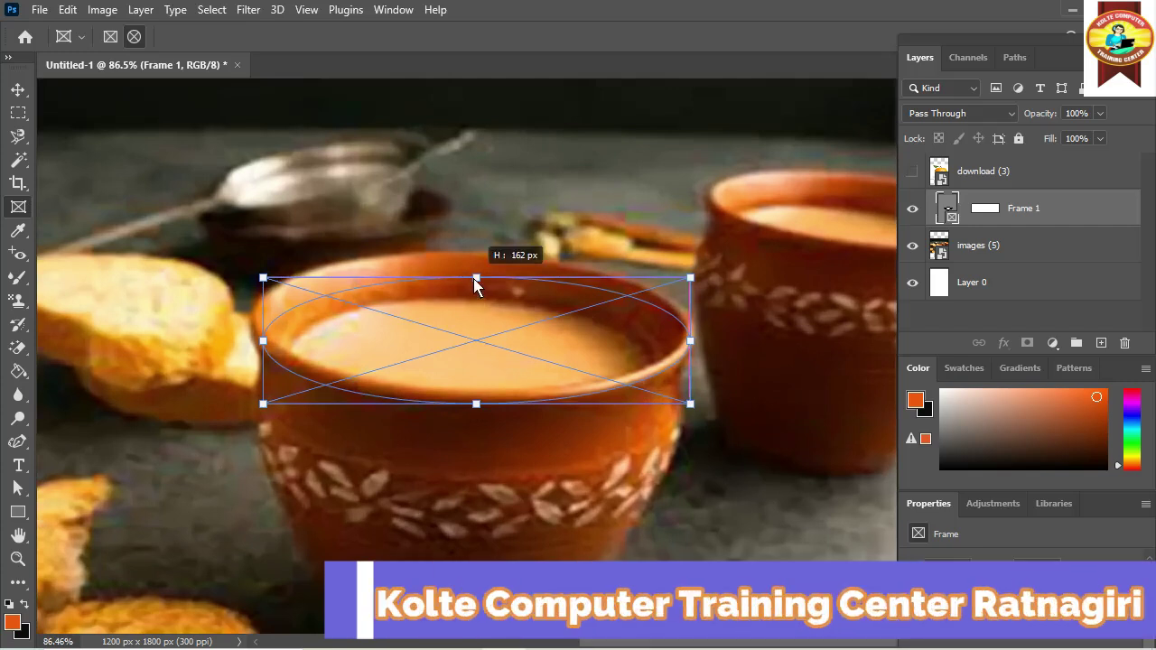
drag(473, 290, 473, 295)
drag(475, 404, 479, 303)
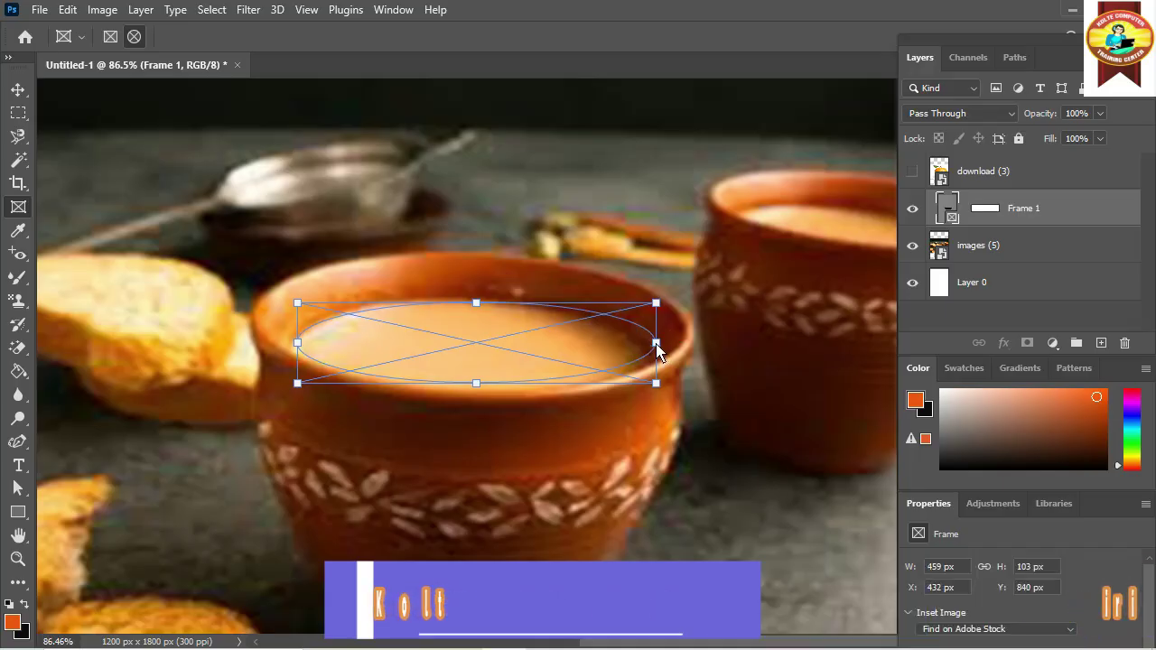
drag(655, 344, 656, 344)
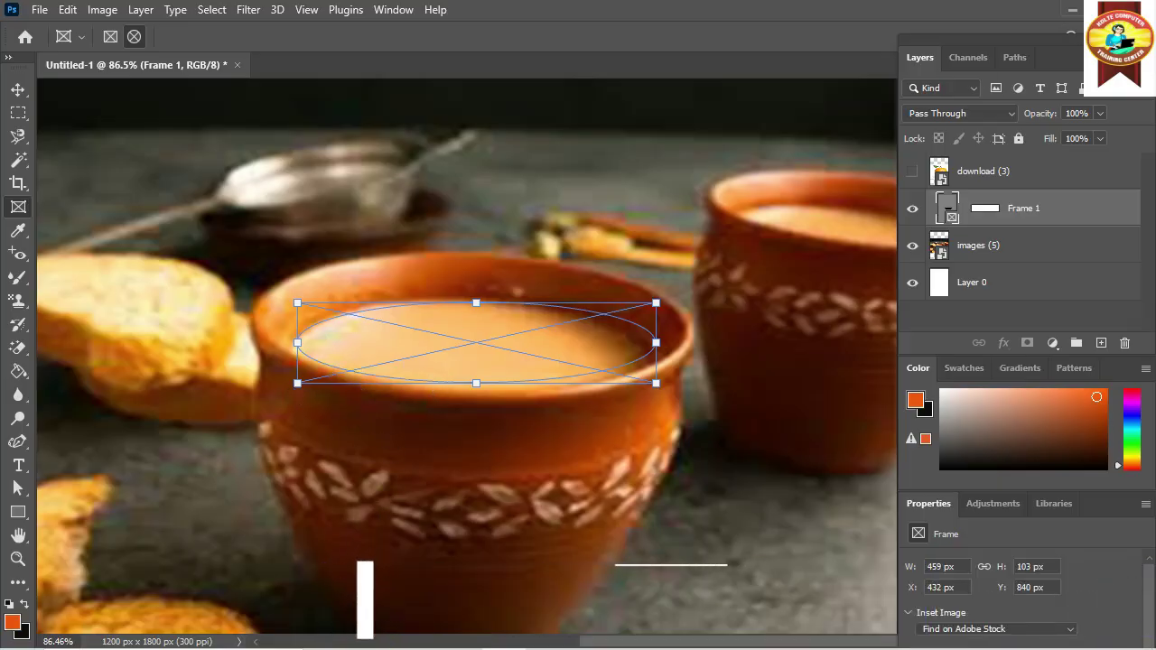
Shrink the Photoshop window, open the Pictures folder in File Explorer, and arrange both windows so images and frame are visible together
drag(1106, 39, 1106, 84)
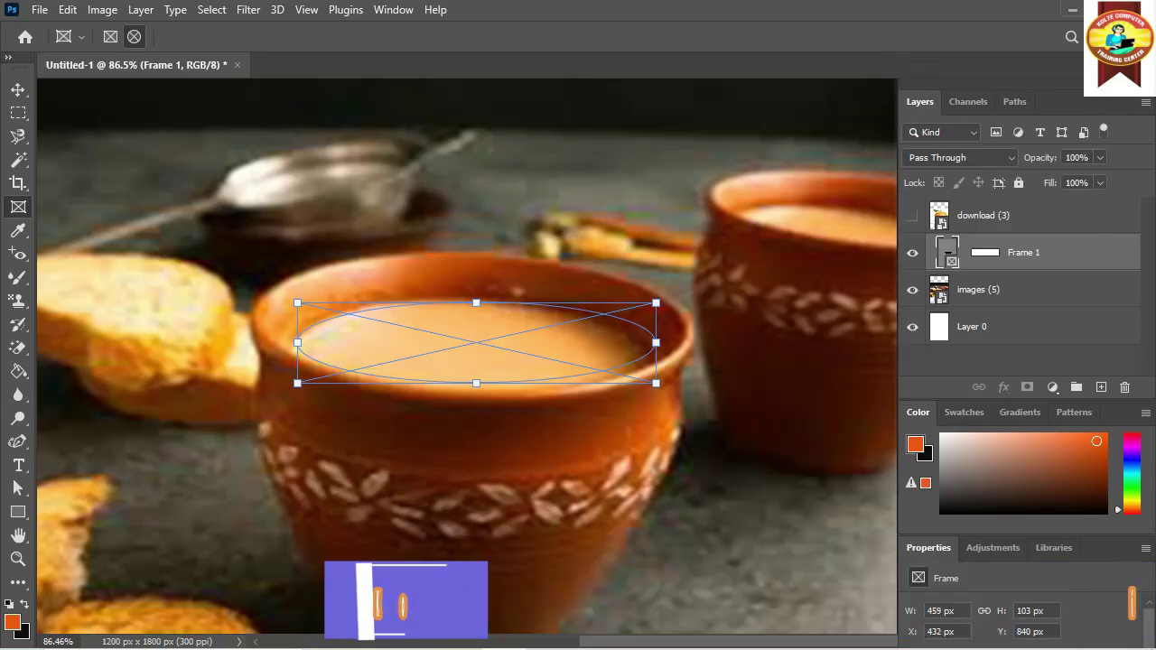
click(1103, 9)
drag(611, 18, 874, 11)
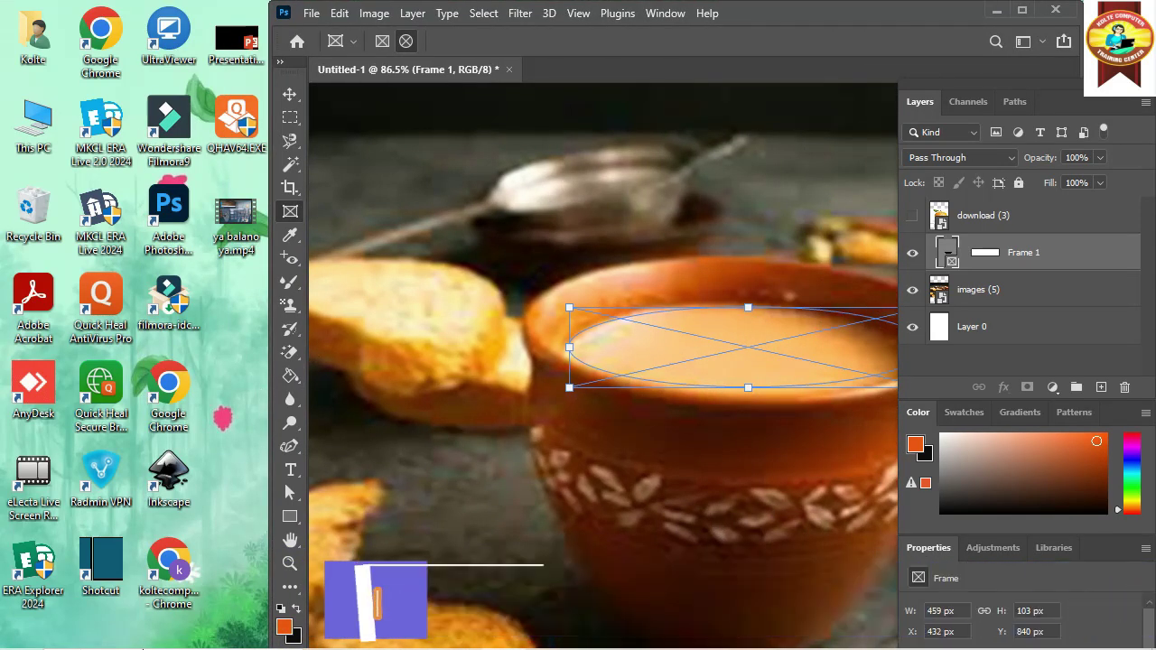
click(359, 632)
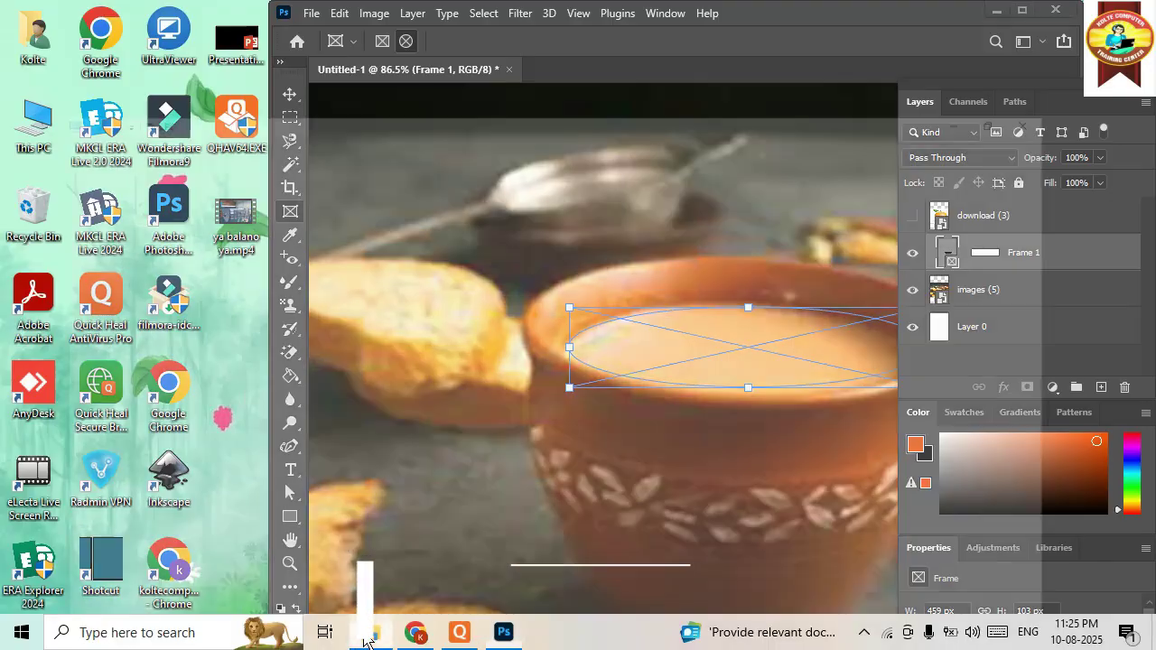
click(70, 186)
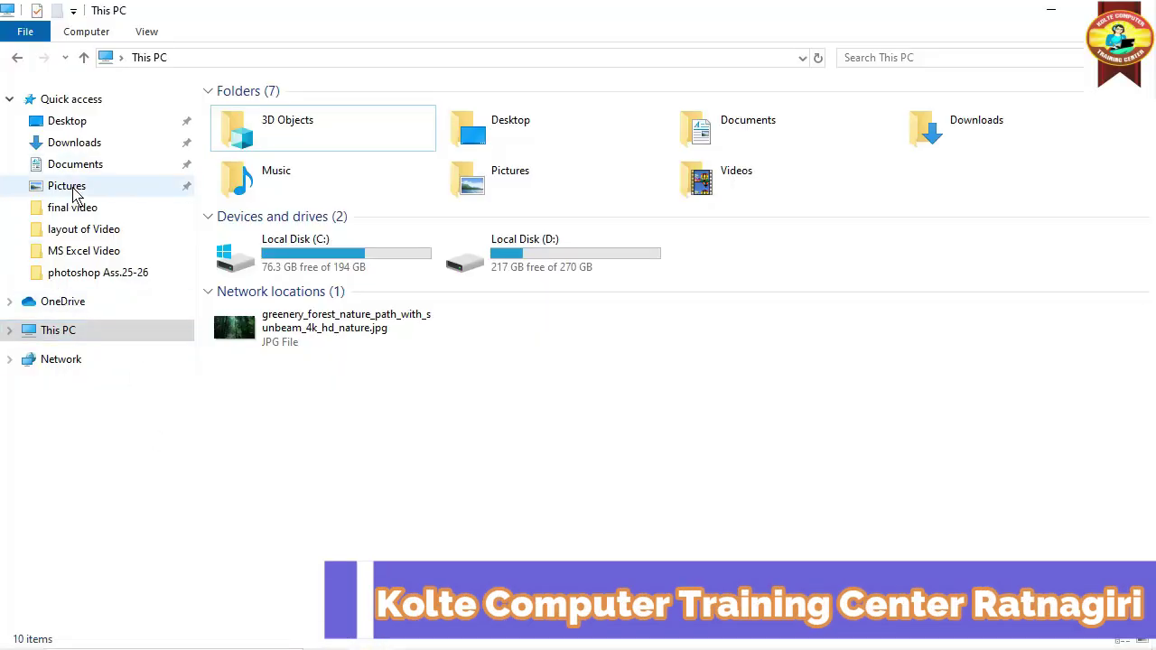
double_click(705, 11)
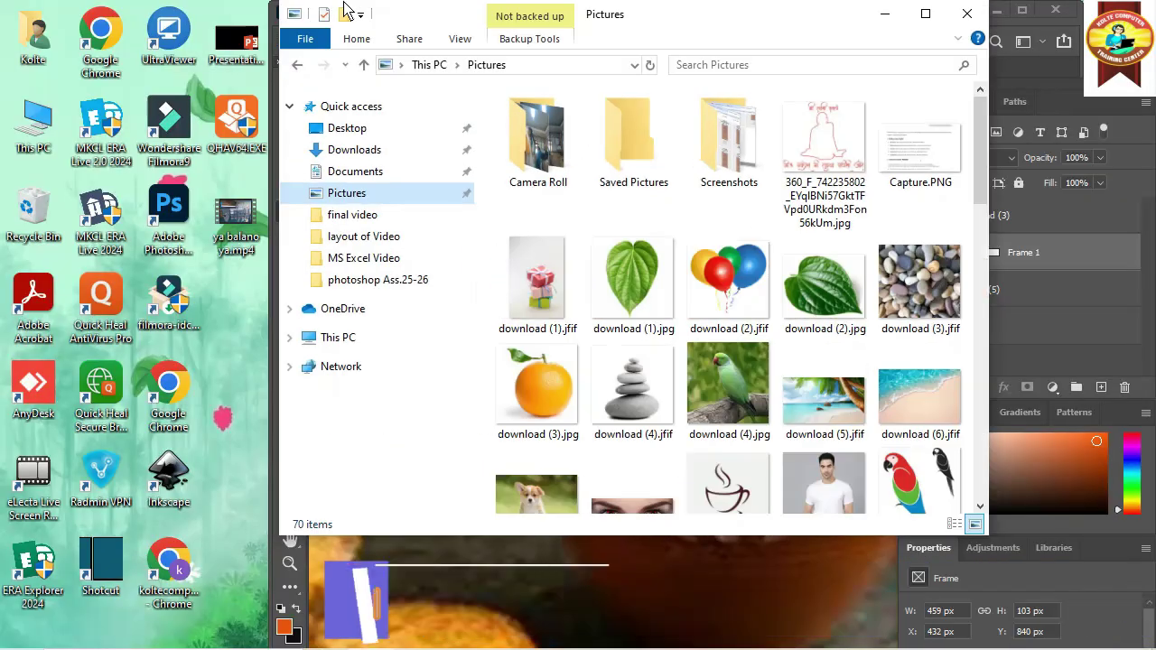
drag(704, 33, 219, 85)
Insert download (6).jfif from the Pictures folder into the elliptical frame and maximize the Photoshop window again
click(437, 473)
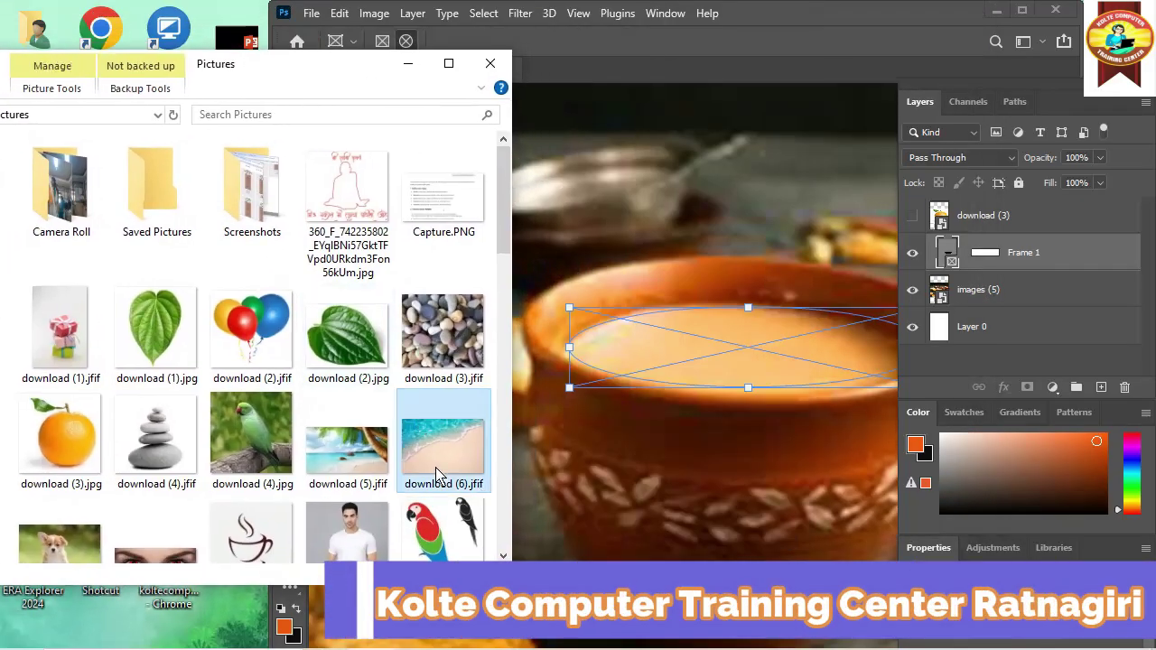
drag(437, 456, 713, 348)
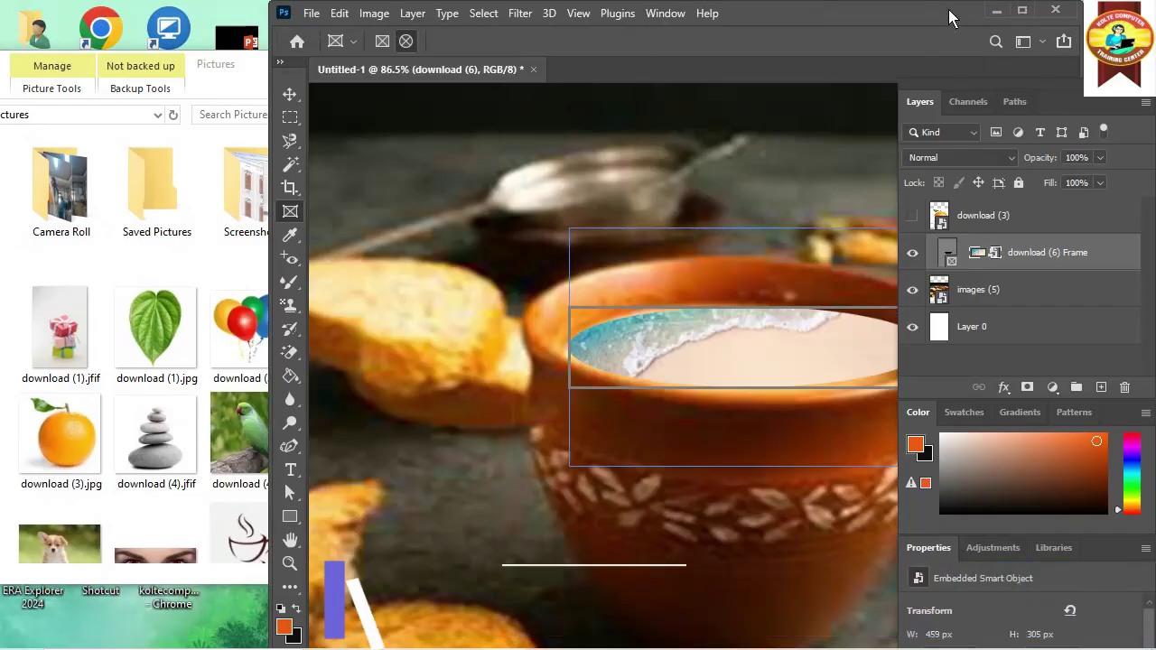
click(1023, 11)
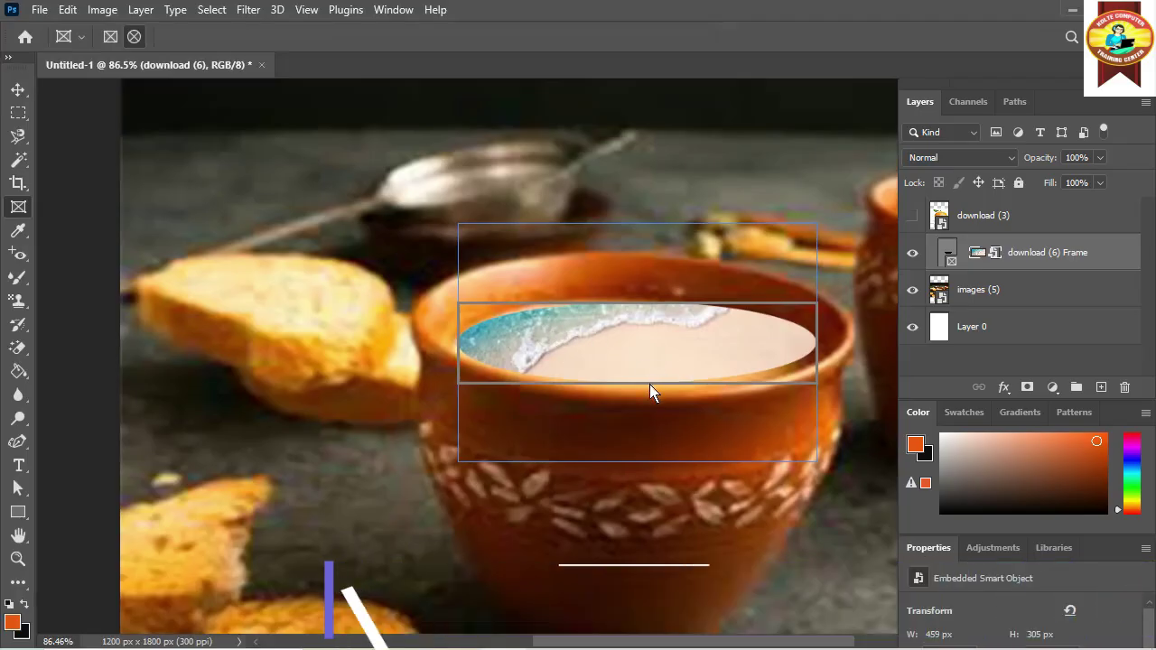
Undo the stray frame, then enlarge the beach-image frame to about 496 × 131 px and position it over the tea
drag(651, 408, 651, 408)
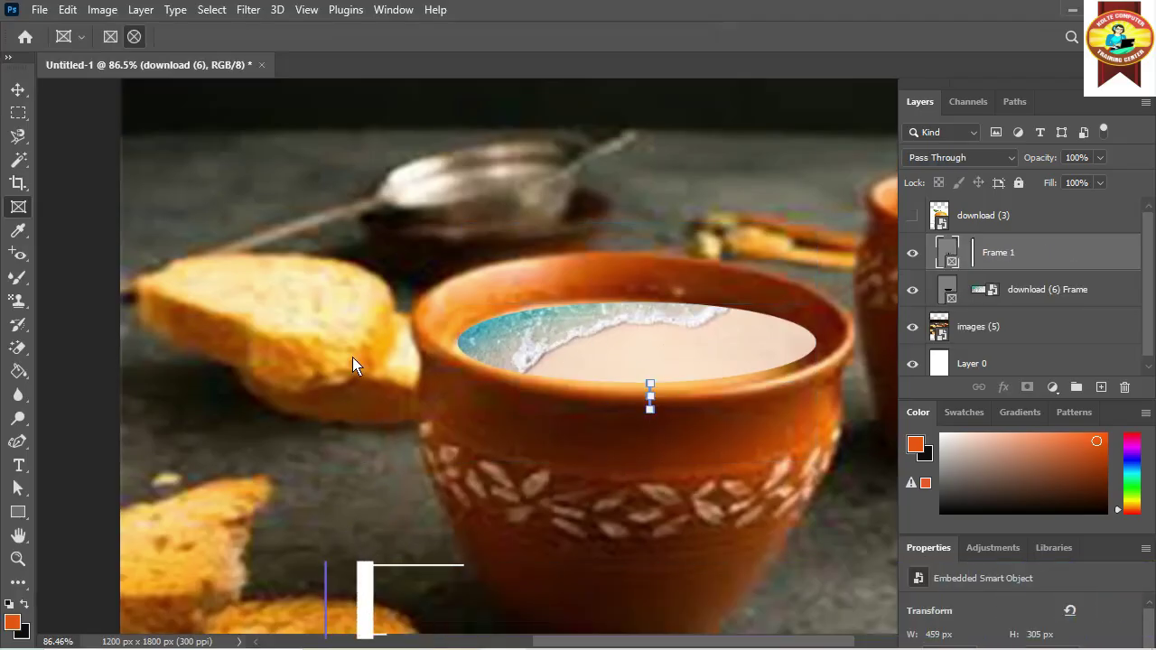
key(ctrl+z)
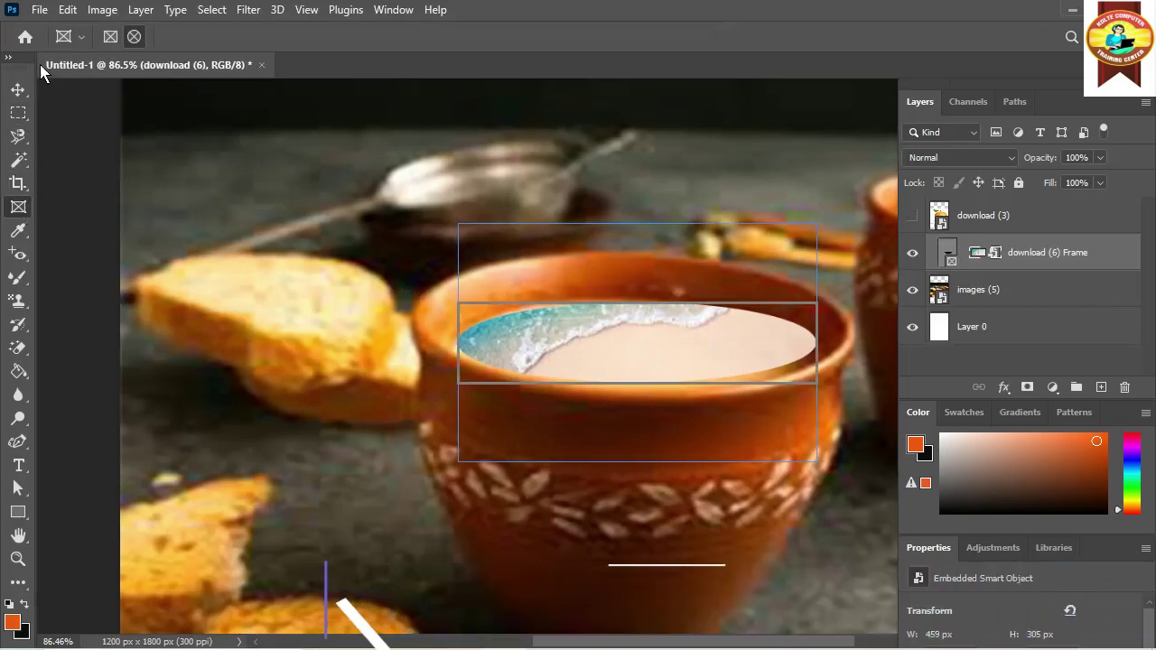
click(18, 91)
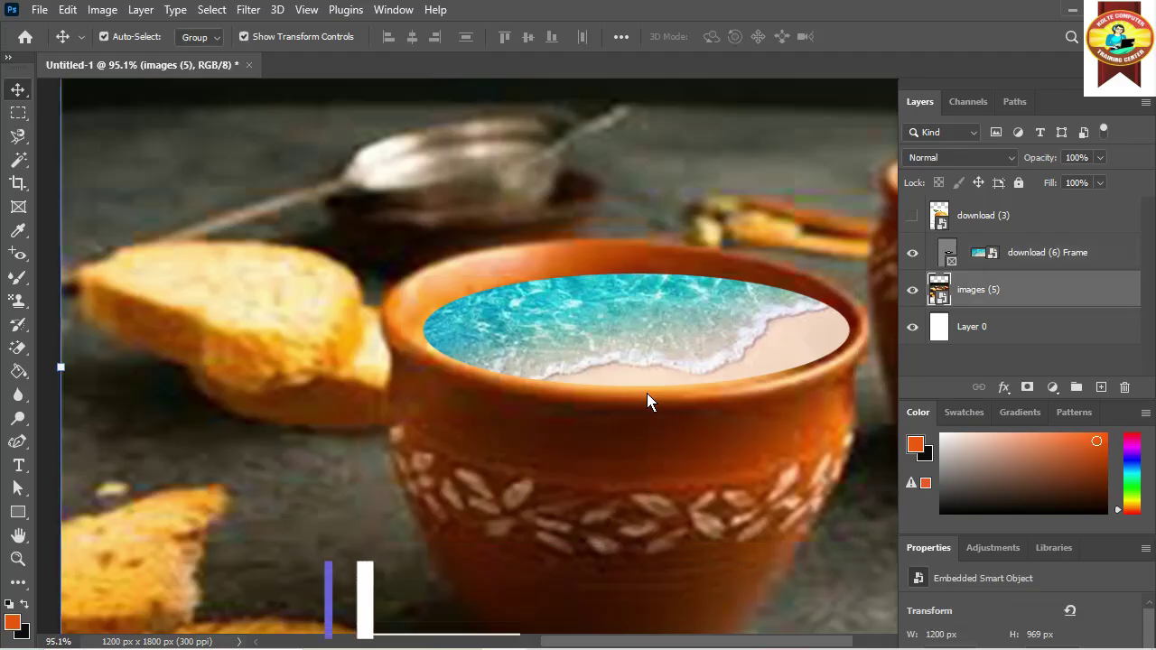
click(652, 358)
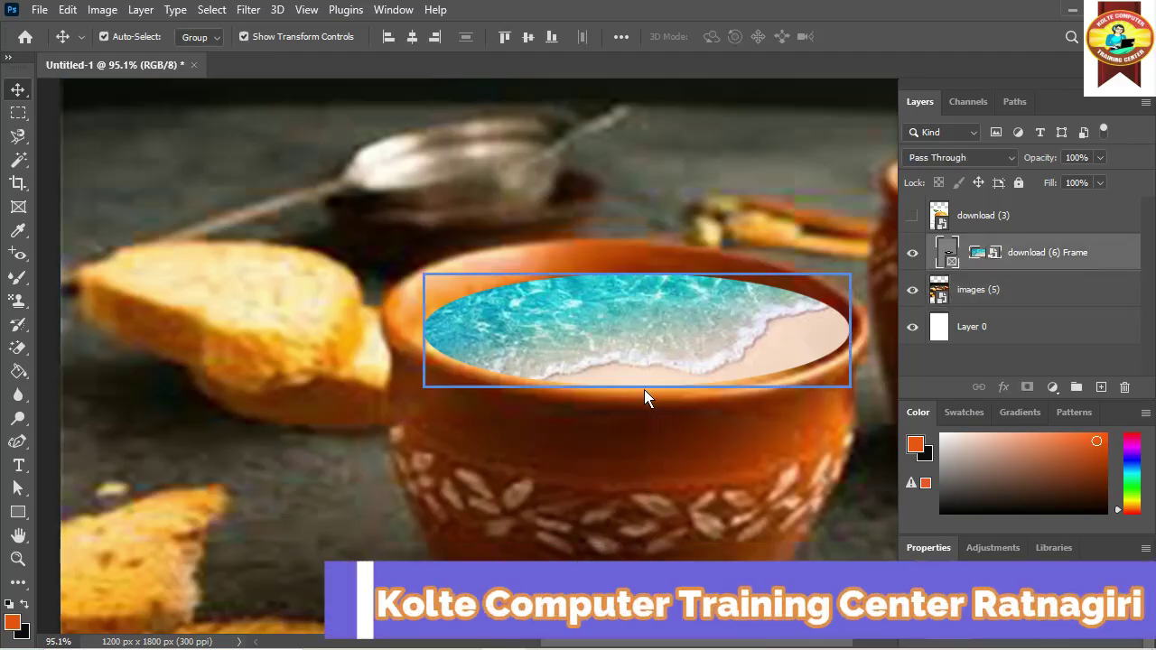
drag(649, 383, 644, 384)
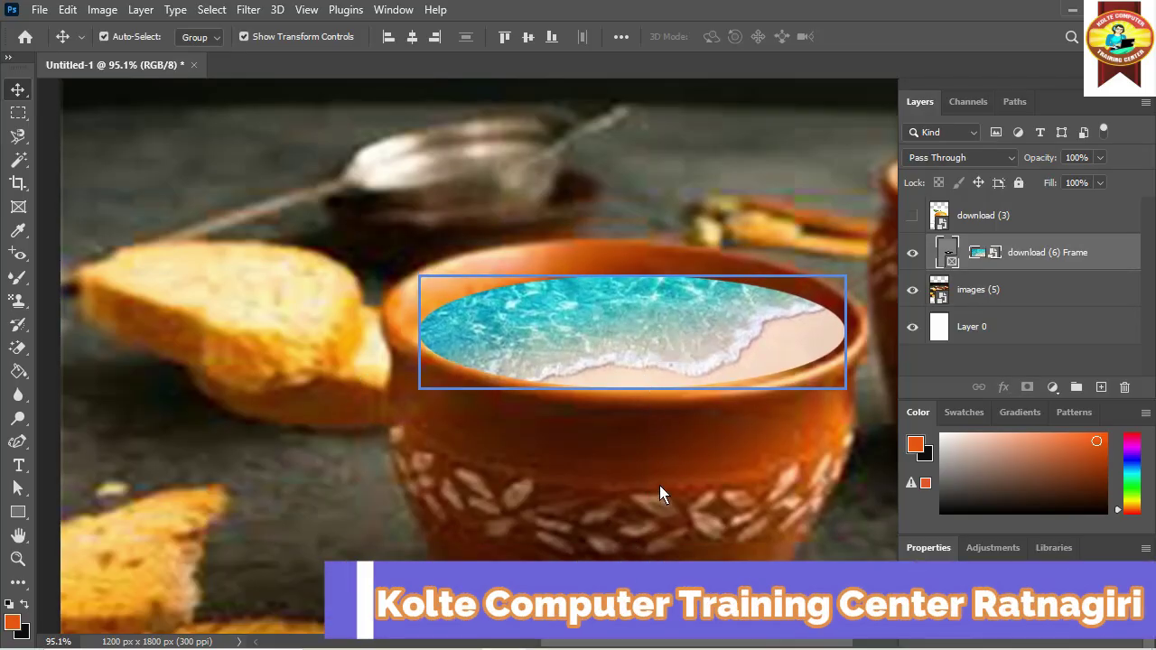
drag(612, 373, 612, 376)
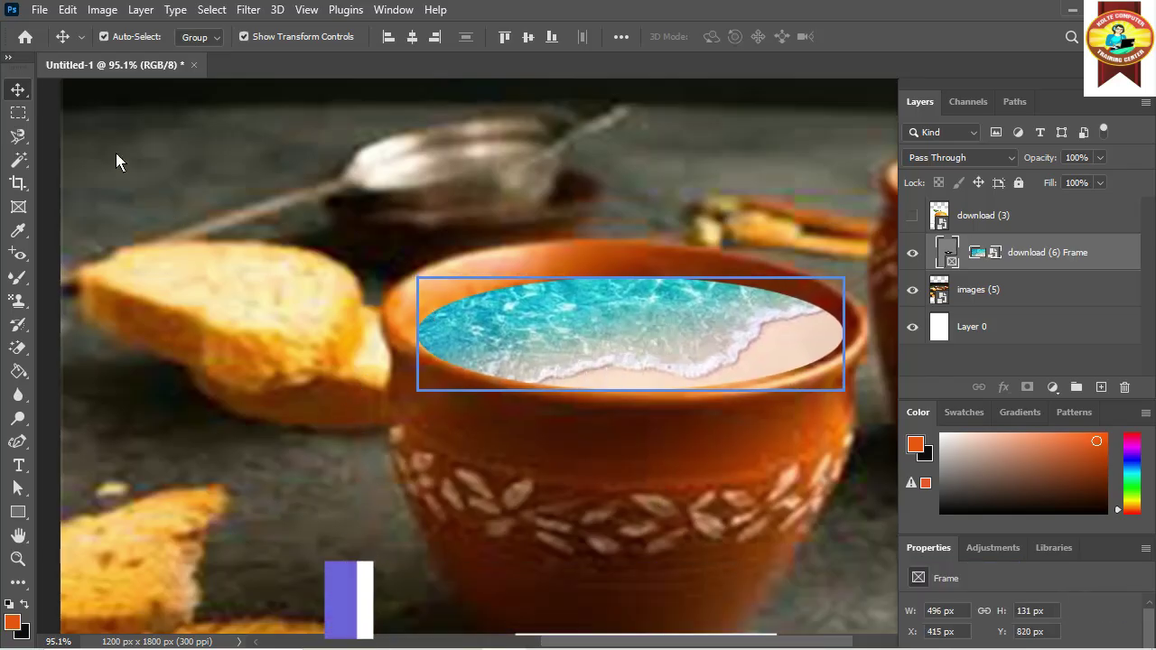
click(130, 181)
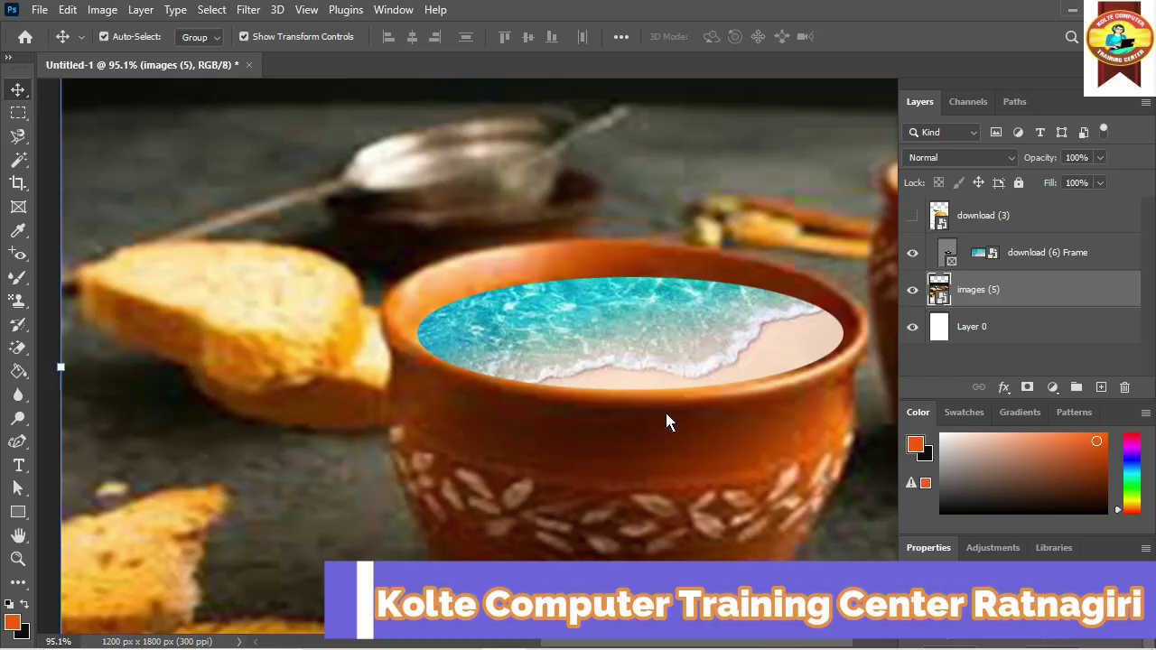
scroll(667, 407, down, 8)
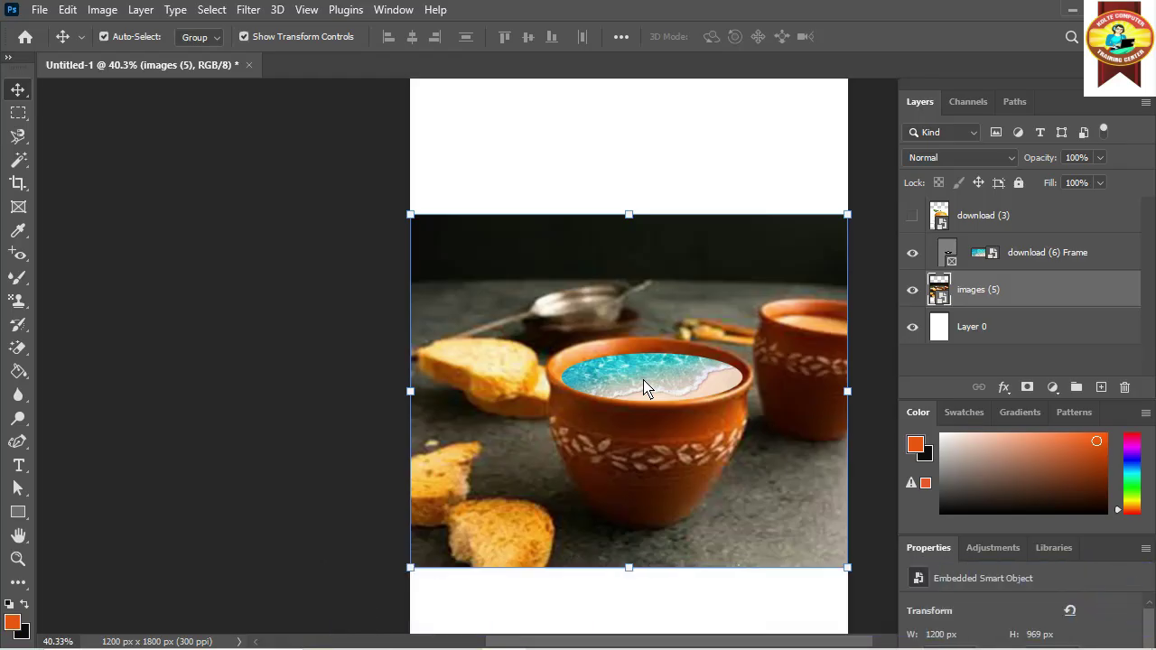
With the Frame tool active, open the contents of the images (5) smart object and unlock its Background layer
click(22, 213)
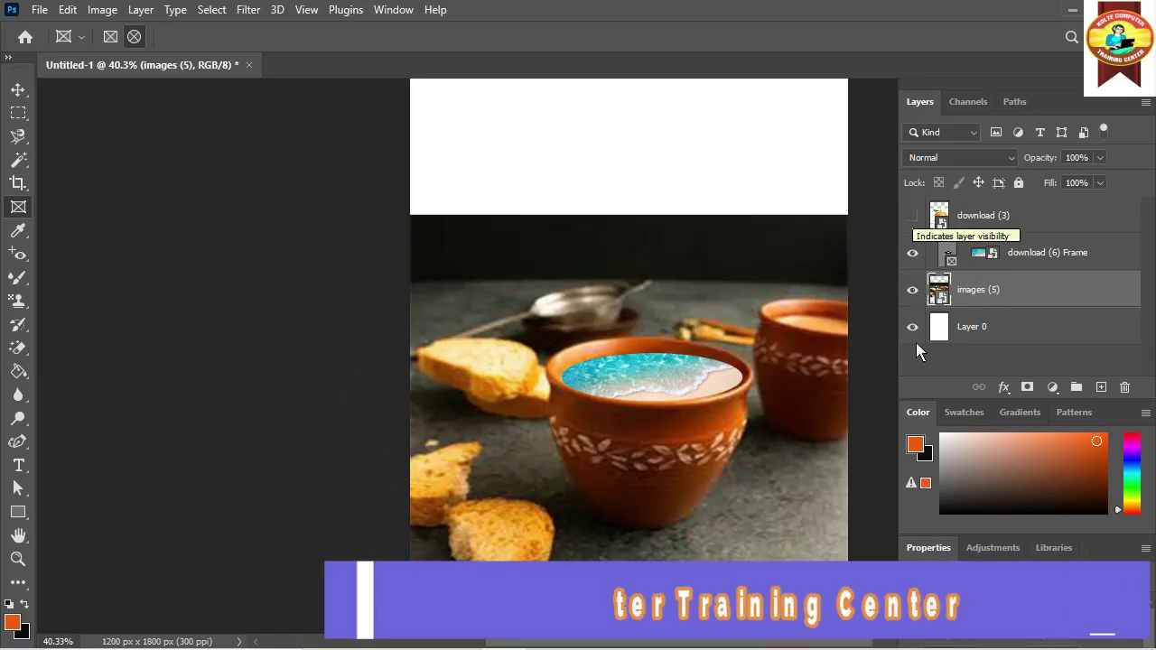
double_click(939, 290)
click(583, 274)
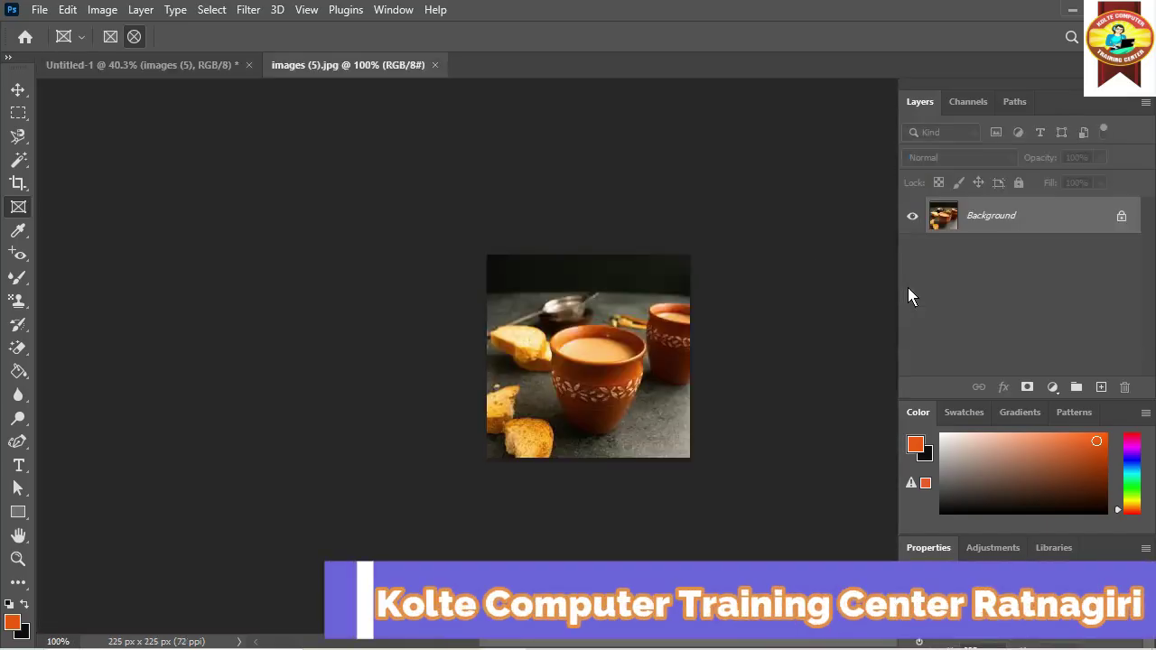
click(1120, 223)
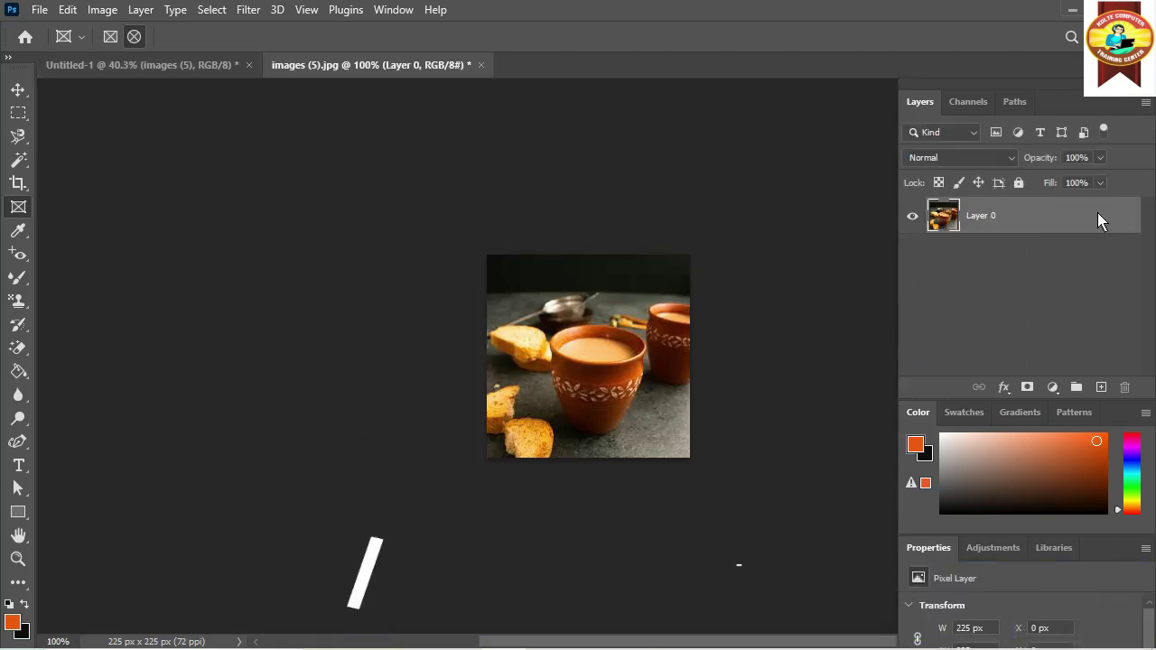
Look through the thumbnail options of Layer 0 in images (5).jpg and return to the Untitled-1 document
right_click(942, 224)
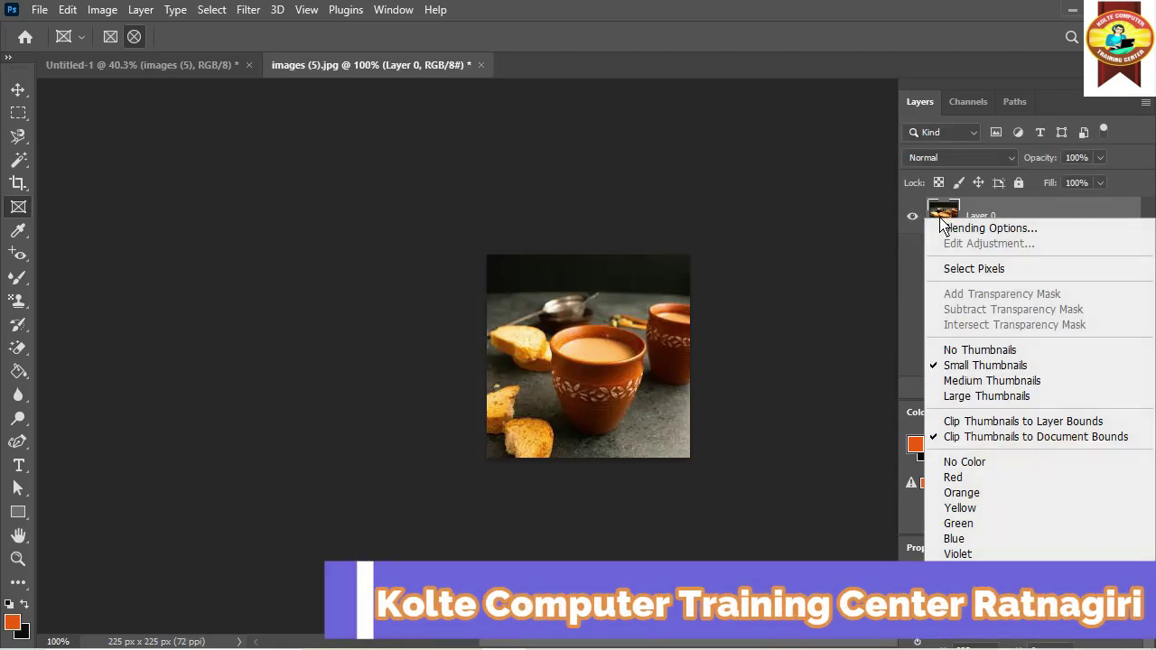
click(937, 268)
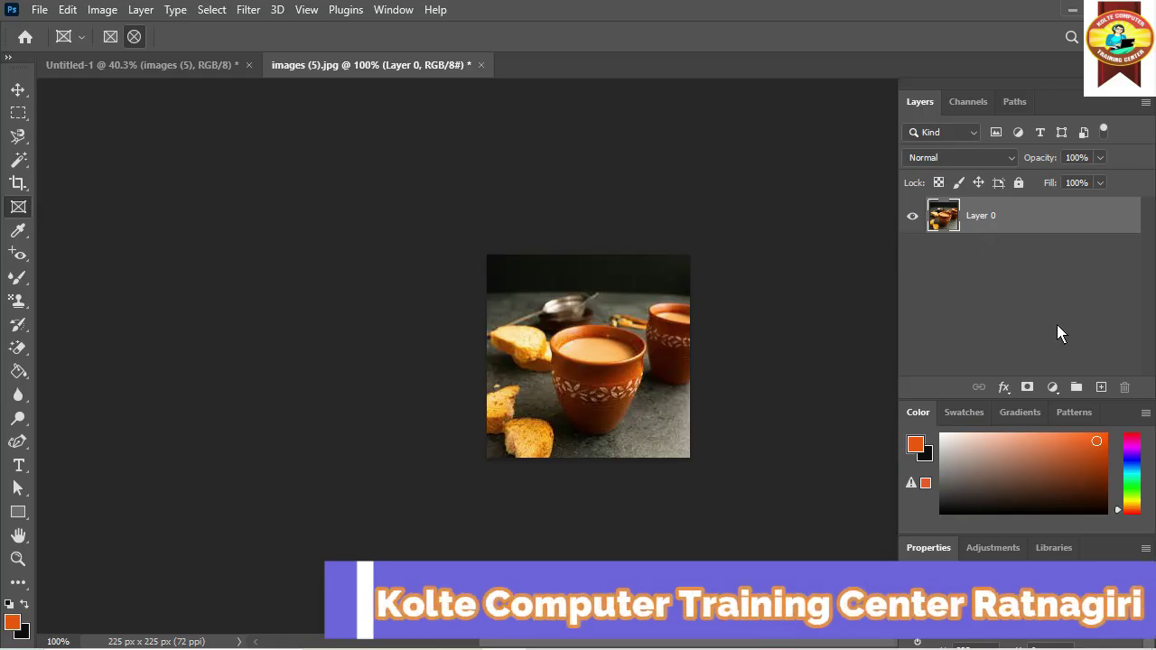
click(127, 65)
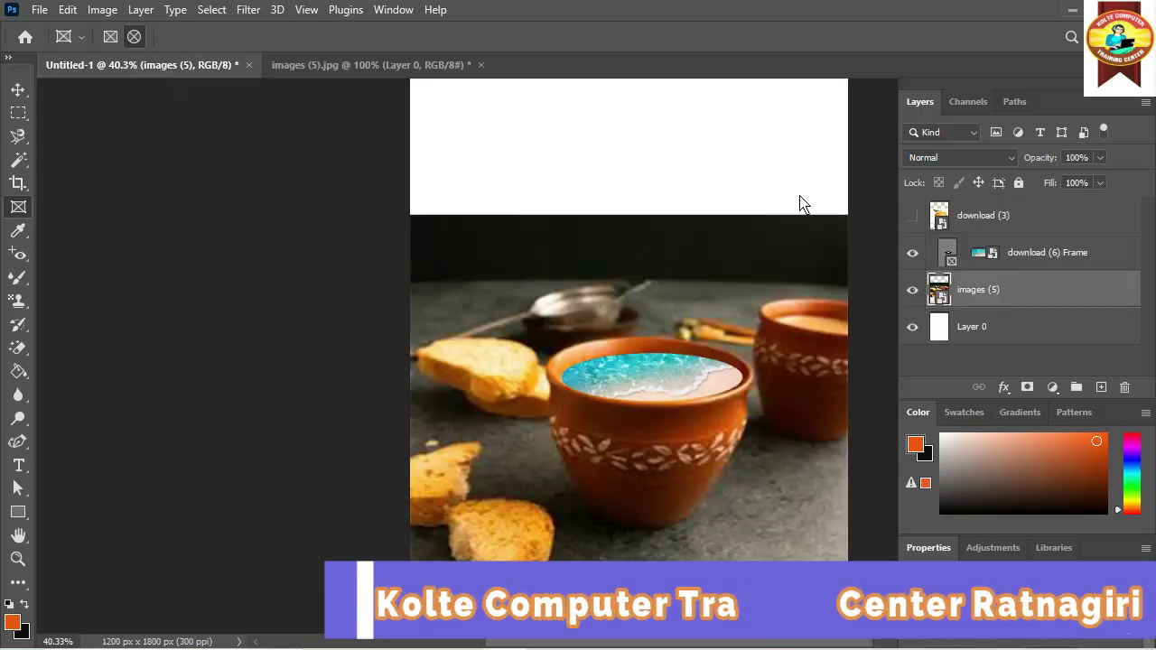
Hide the download (6) Frame and images (5) layers and show the download (3) layer with the orange
click(912, 253)
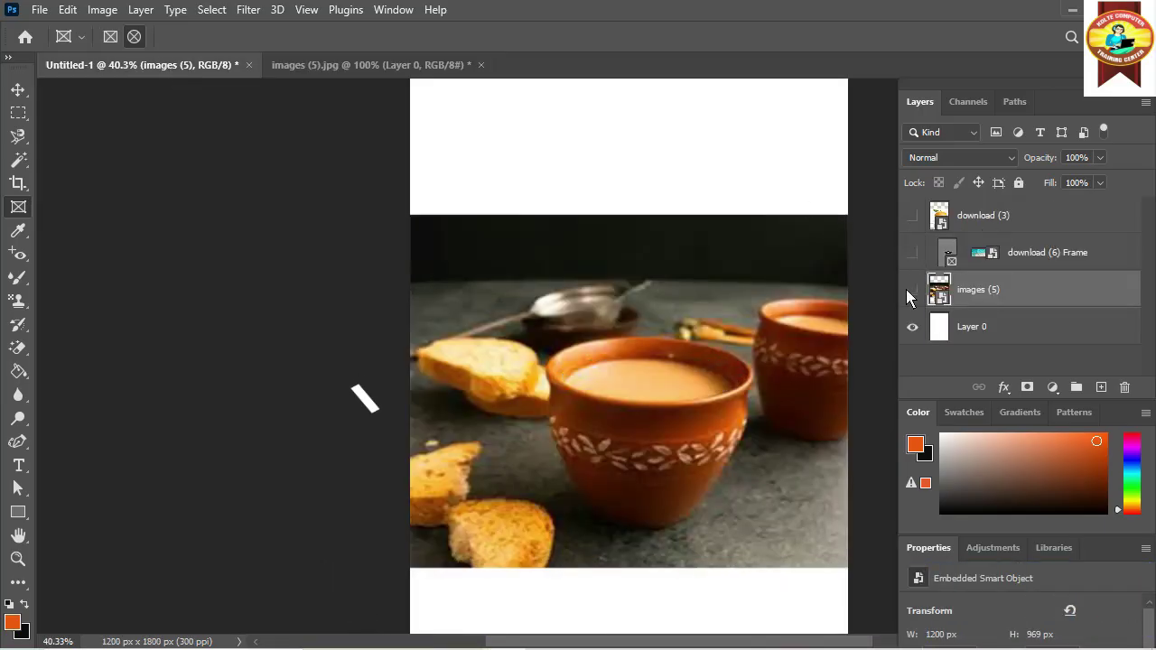
click(912, 290)
click(912, 215)
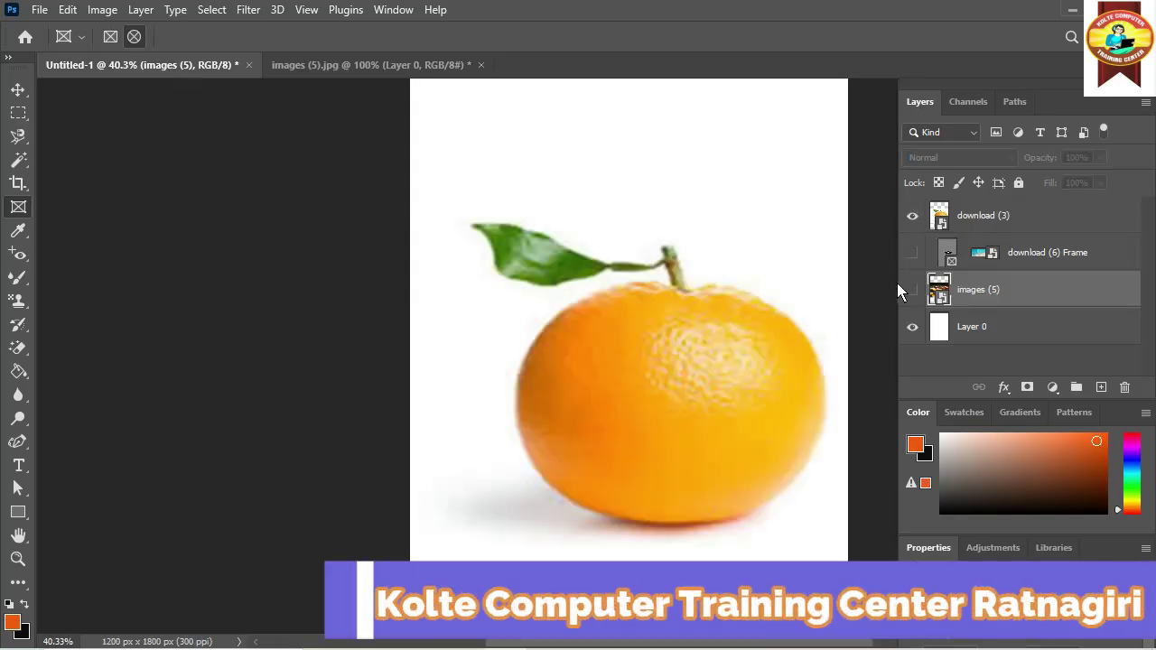
Load the pixels of the download (3) layer as a selection, and clear that selection with the Rectangular Marquee tool
right_click(951, 222)
click(974, 259)
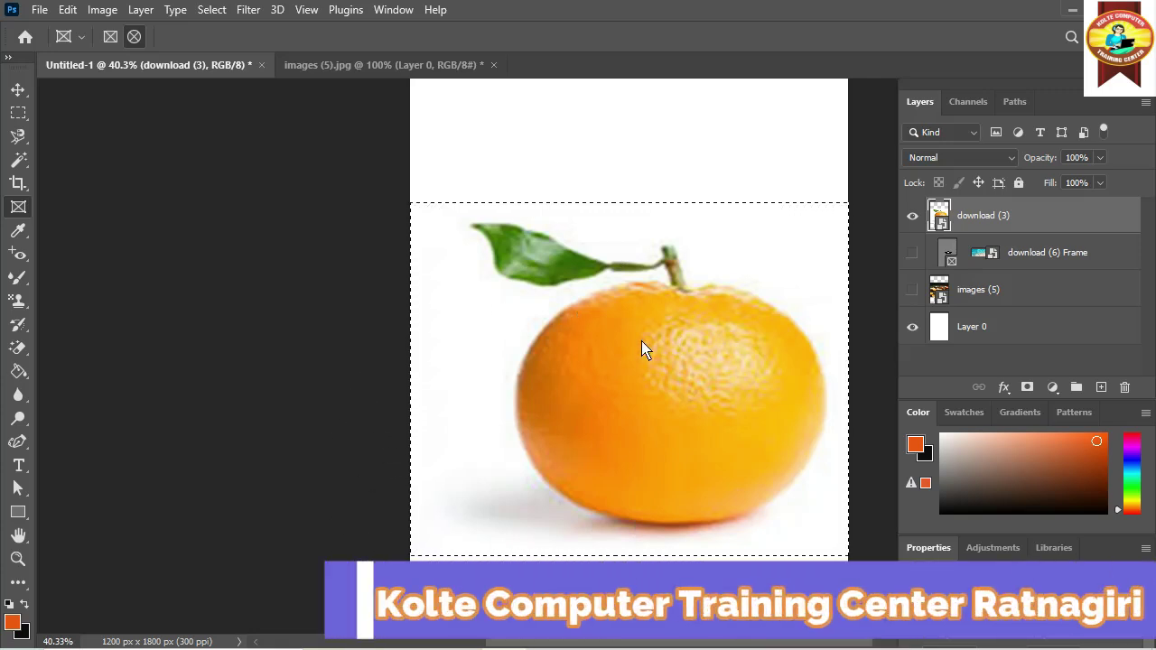
right_click(944, 212)
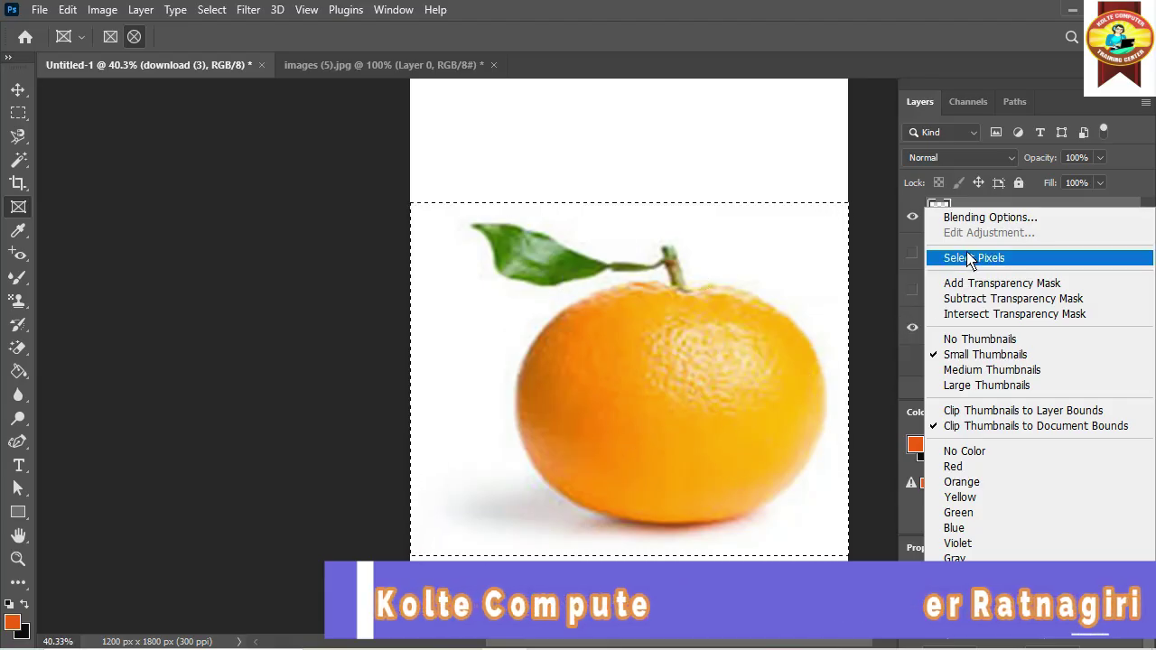
click(40, 90)
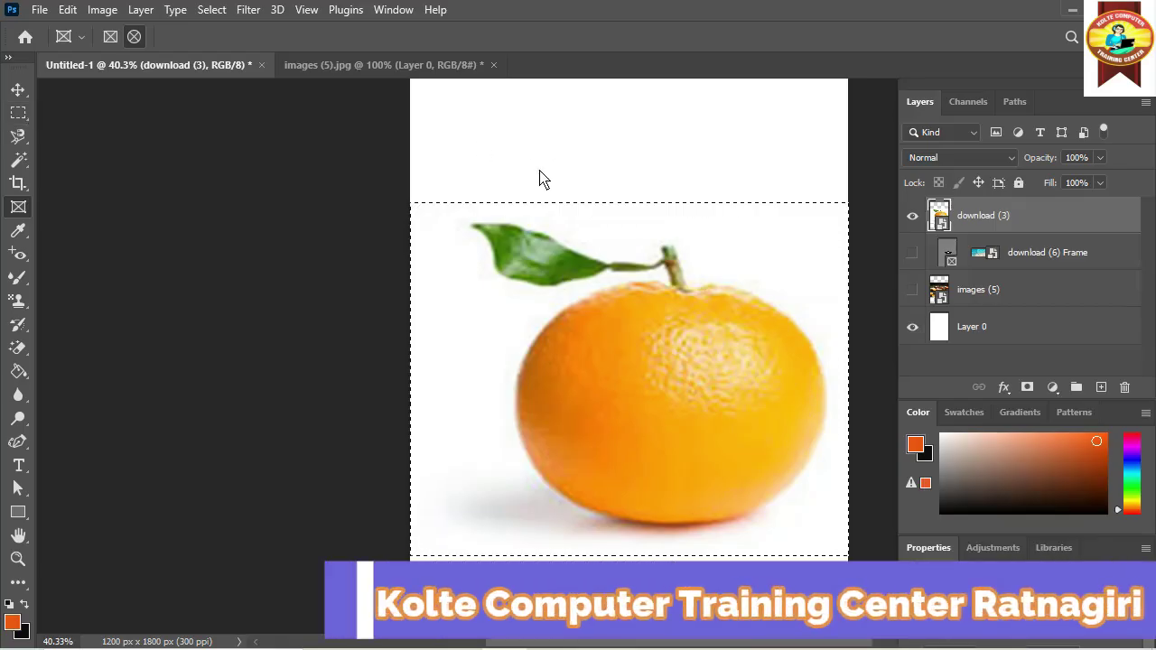
click(19, 114)
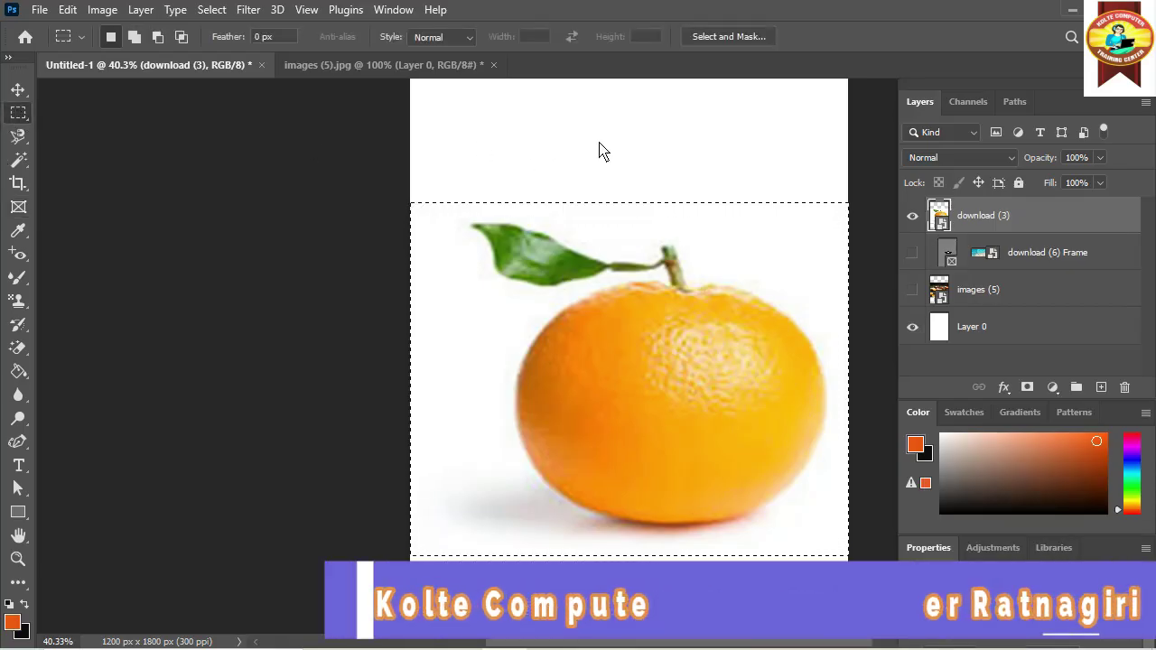
click(599, 150)
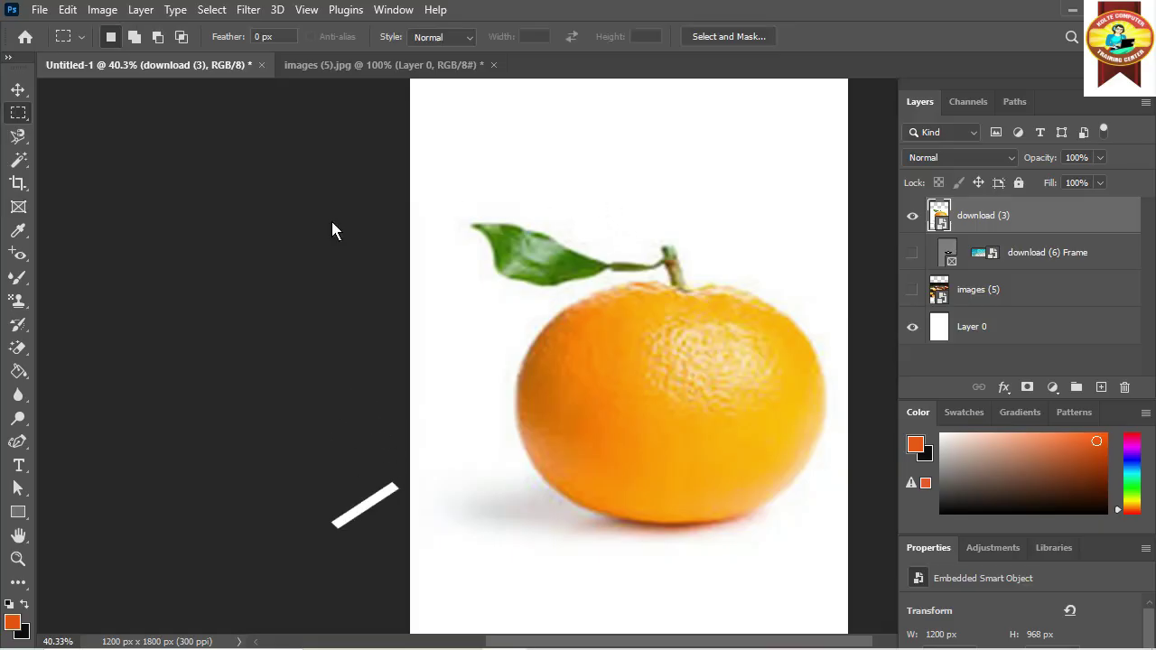